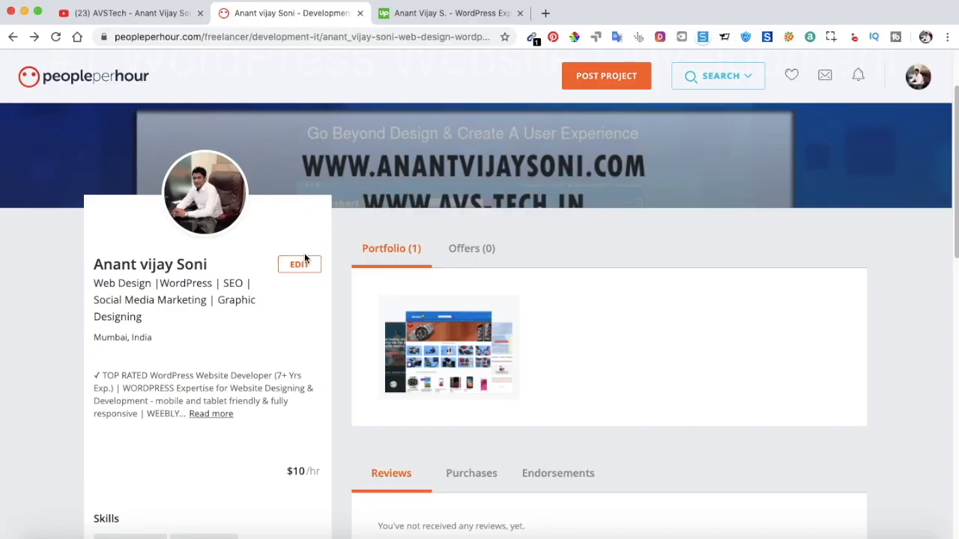
Compare the PeoplePerHour profile with the Upwork profile, going back and forth between them.
scroll(344, 256, down, 2)
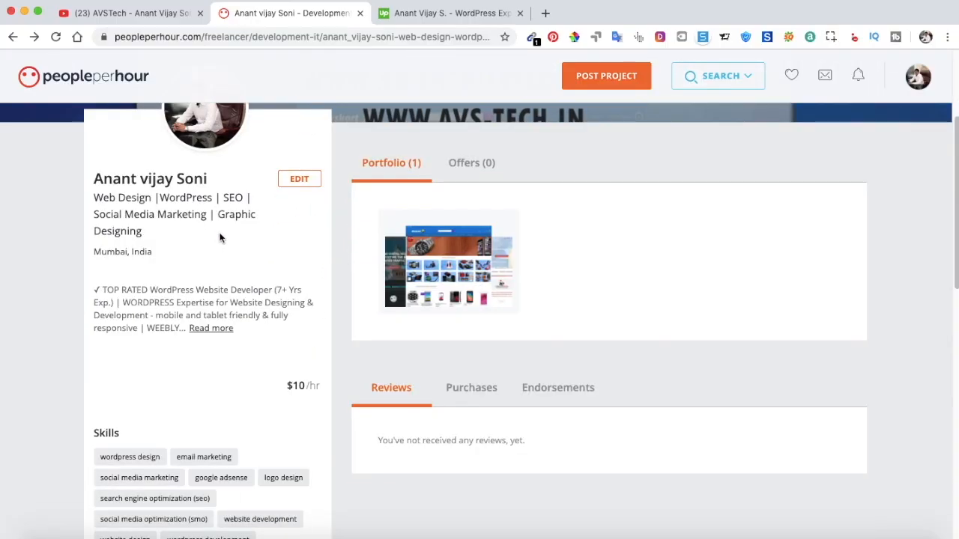
scroll(252, 243, up, 4)
scroll(253, 240, down, 2)
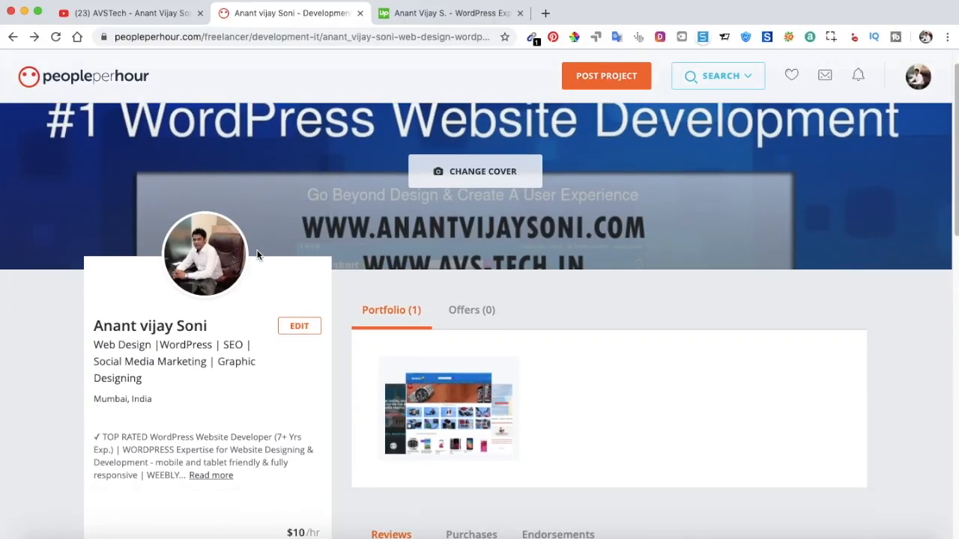
scroll(257, 250, up, 2)
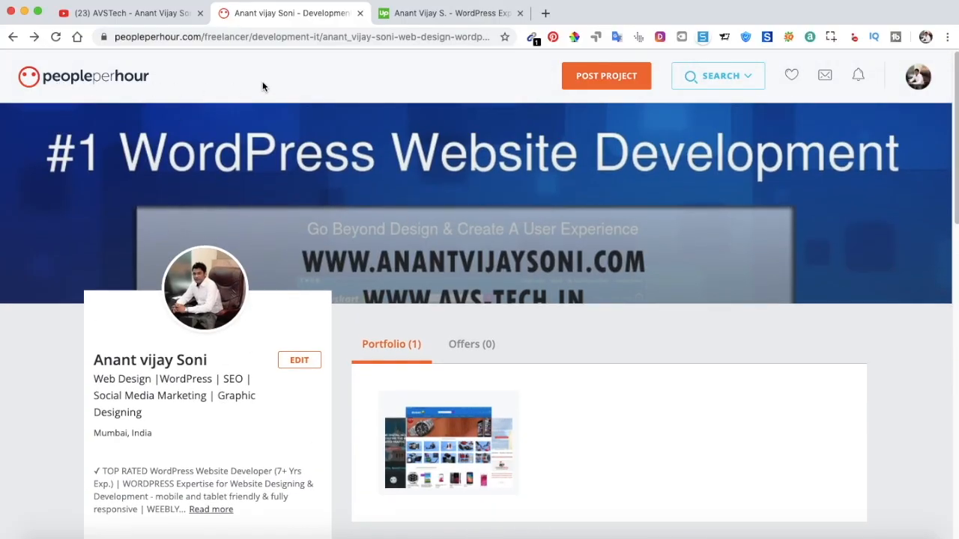
click(418, 13)
scroll(329, 209, down, 2)
scroll(323, 225, down, 4)
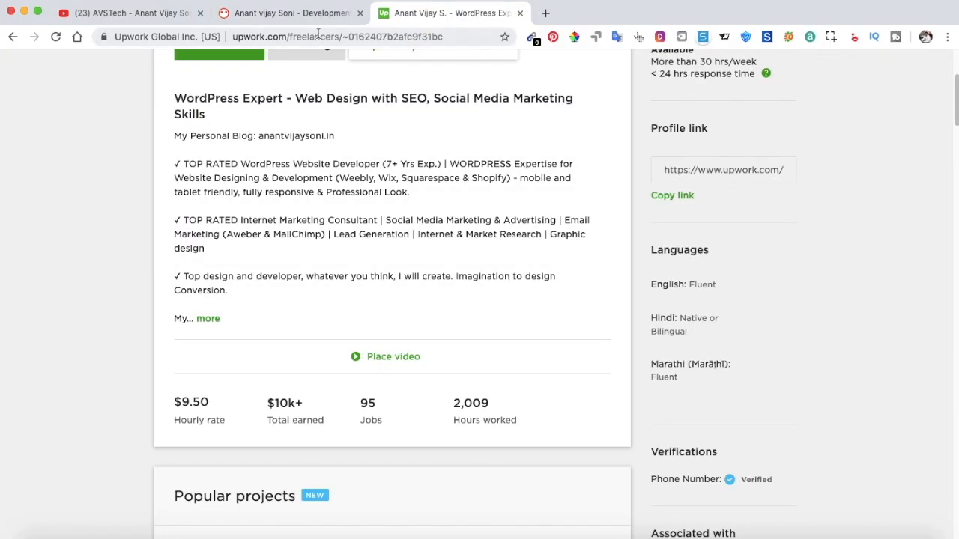
click(304, 12)
scroll(243, 272, down, 5)
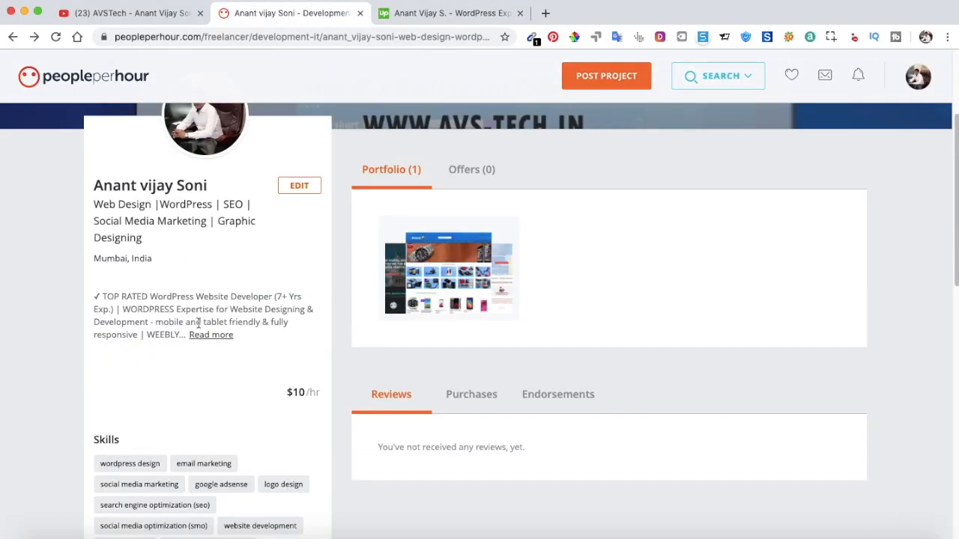
click(424, 14)
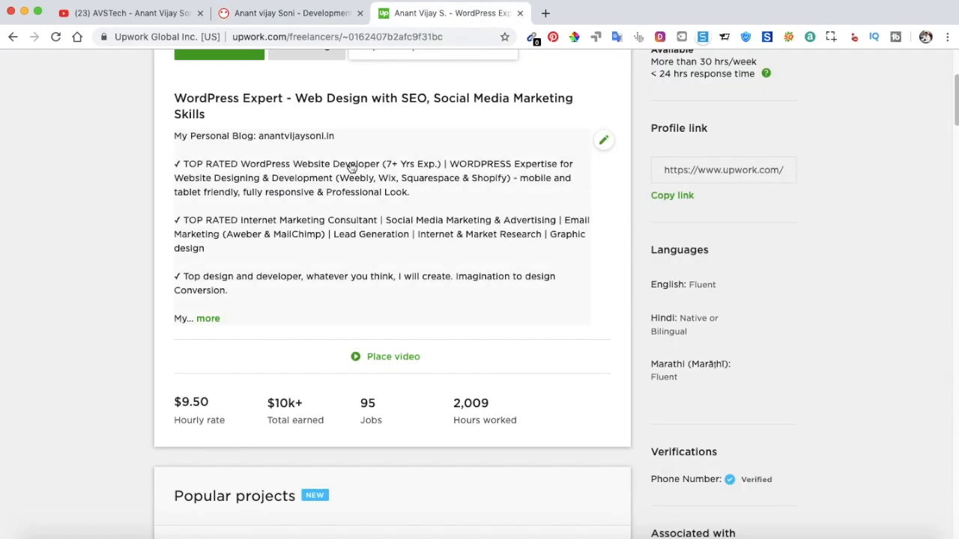
scroll(351, 167, up, 4)
click(307, 13)
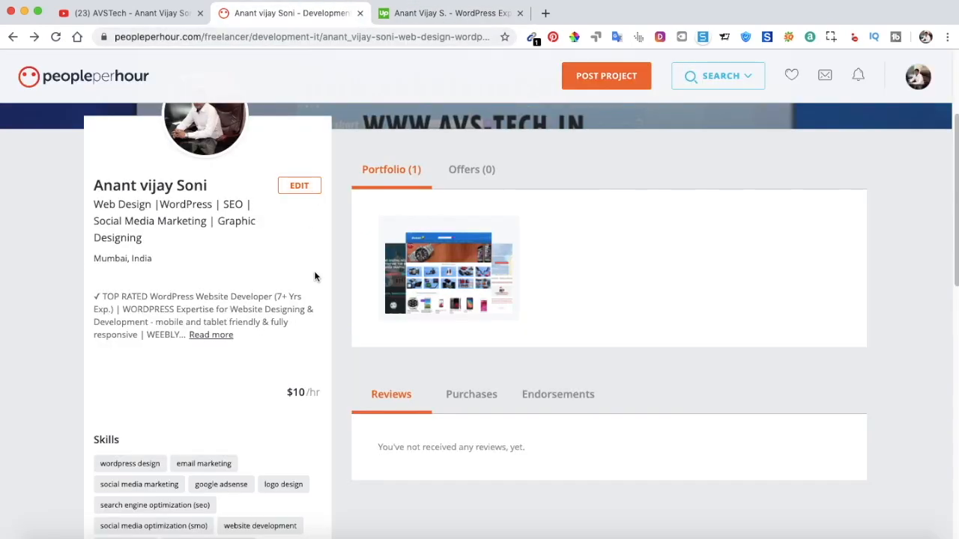
Bring up the PeoplePerHour SEARCH dropdown with its offers, freelancers and projects choices.
scroll(234, 284, up, 2)
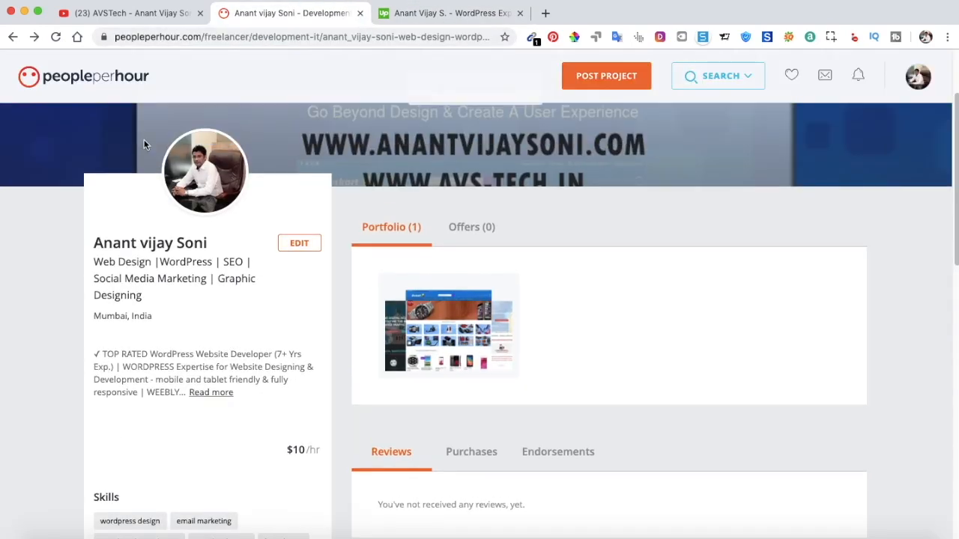
scroll(118, 129, up, 3)
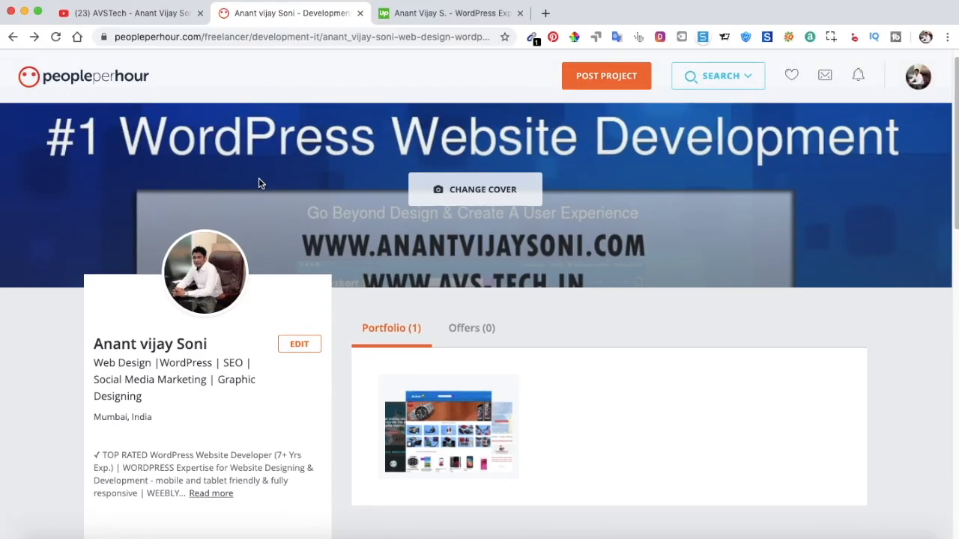
scroll(299, 178, up, 1)
scroll(339, 174, down, 3)
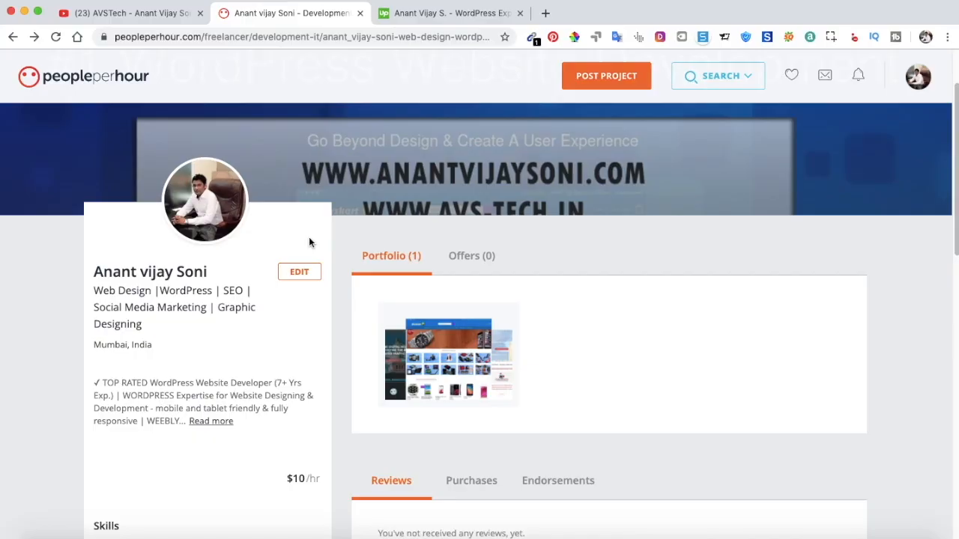
mouse_move(741, 76)
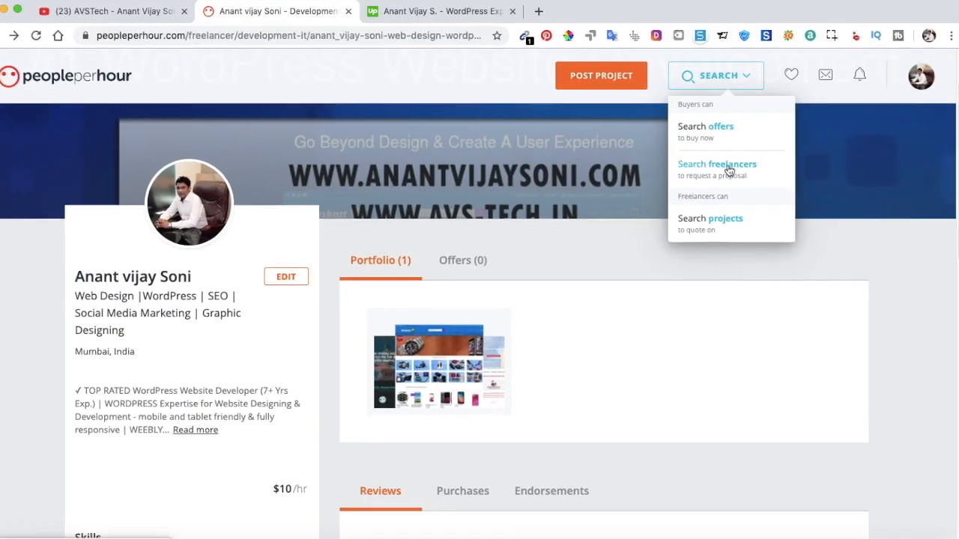
Open PeoplePerHour's Search freelancers page in a new tab.
right_click(727, 168)
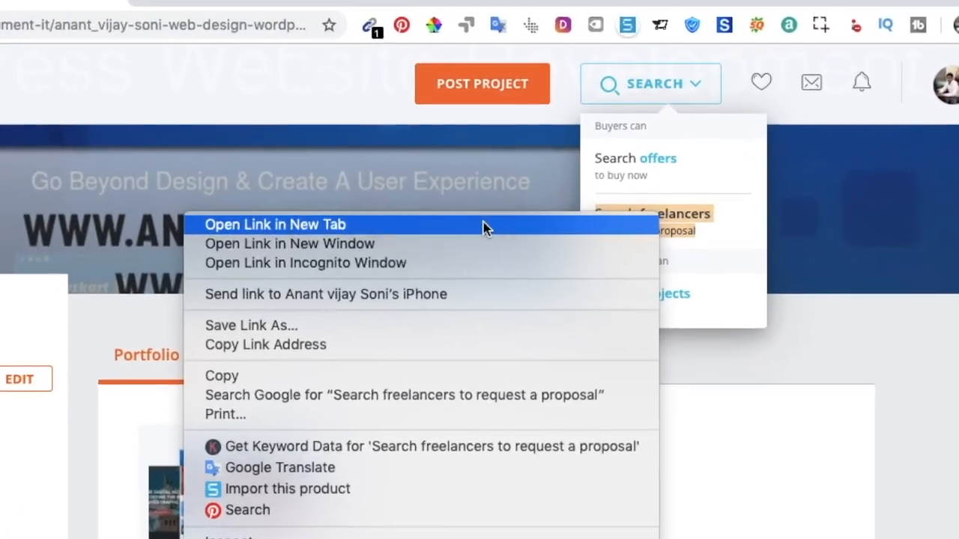
click(483, 224)
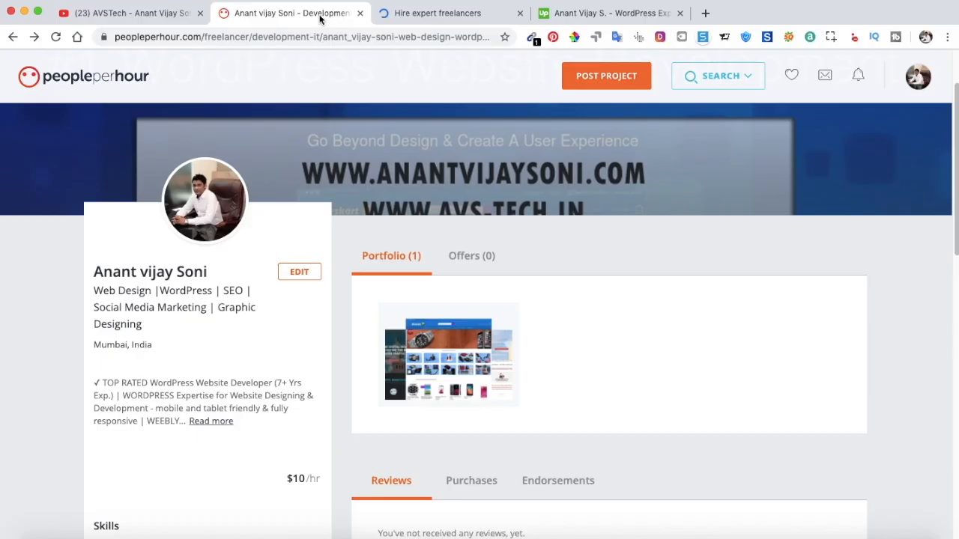
click(397, 12)
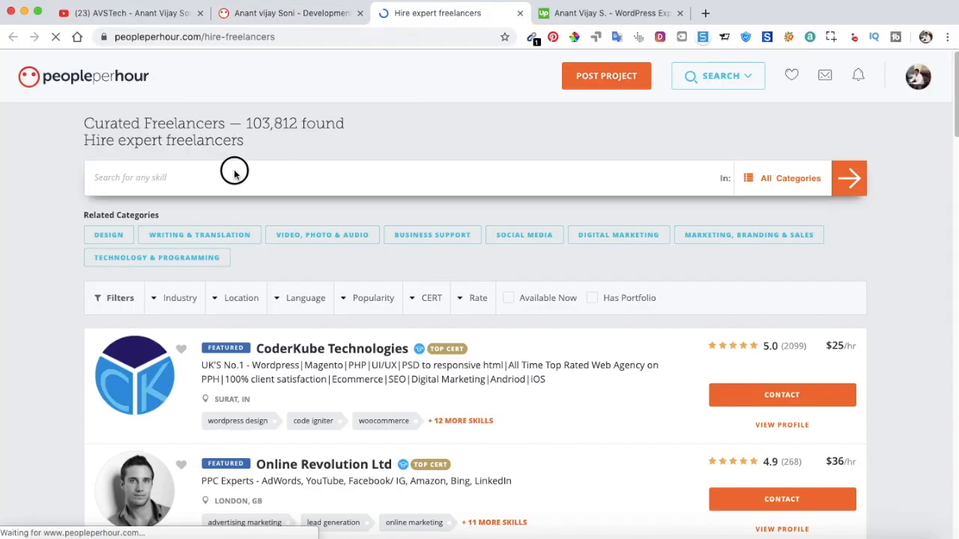
Search freelancers for 'data entry' and browse the 28,011 Data Entry Specialists found.
click(234, 174)
text(data entry)
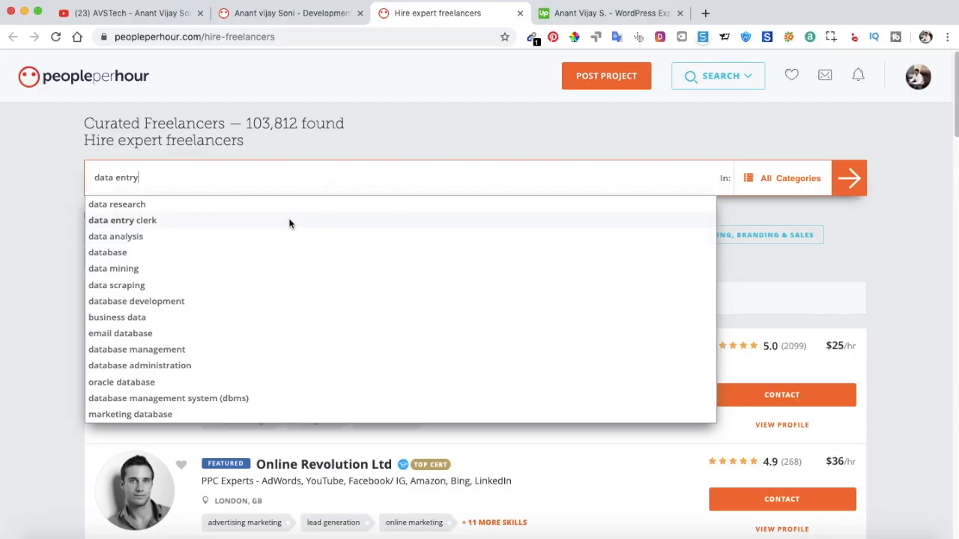
click(850, 178)
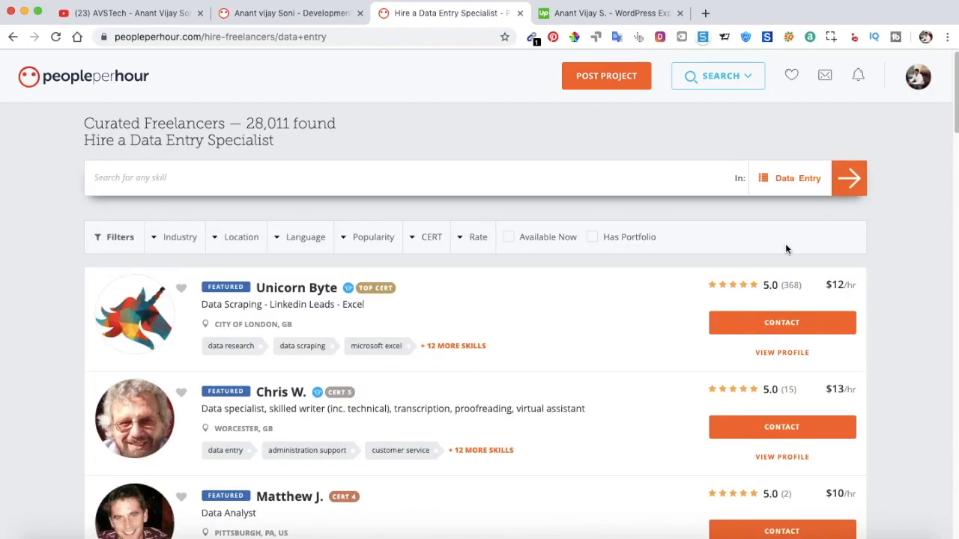
scroll(621, 267, down, 5)
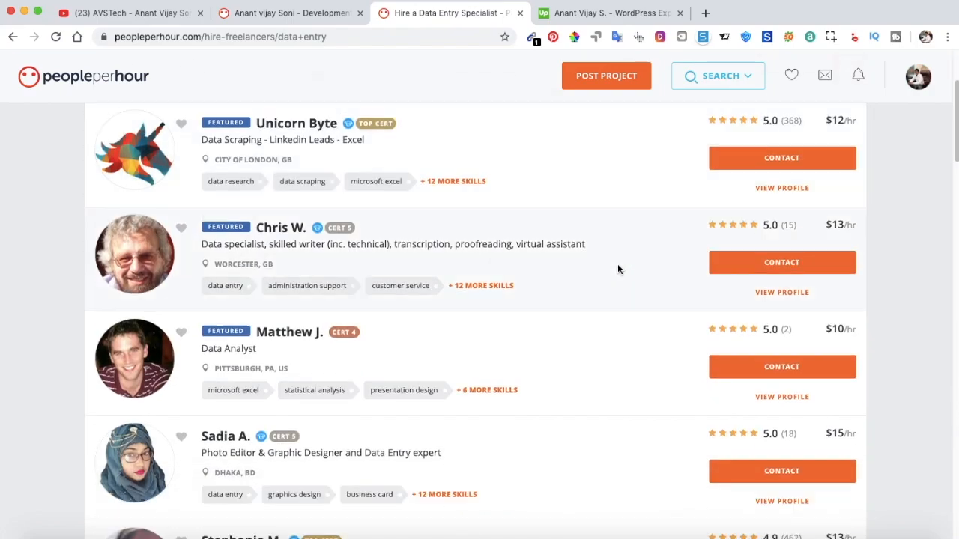
scroll(619, 268, down, 1)
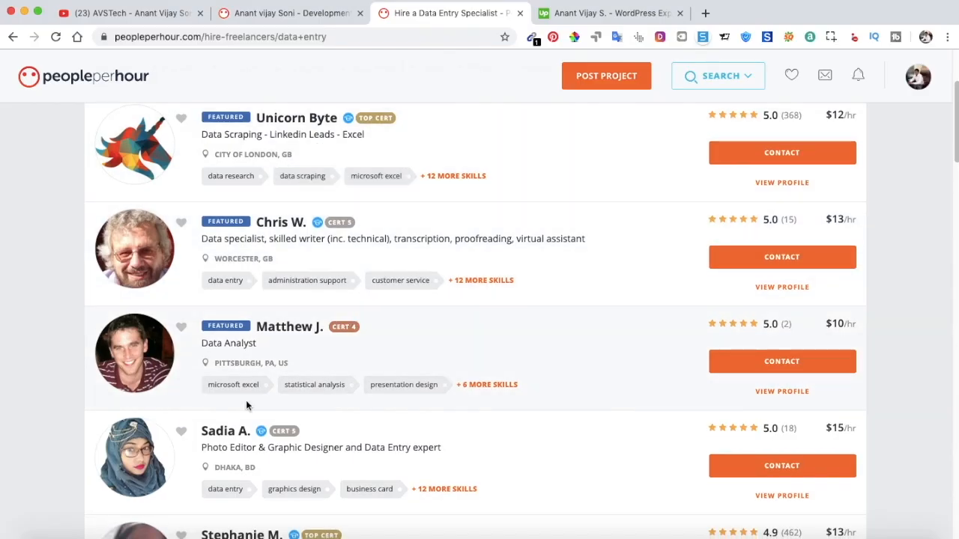
scroll(415, 195, up, 3)
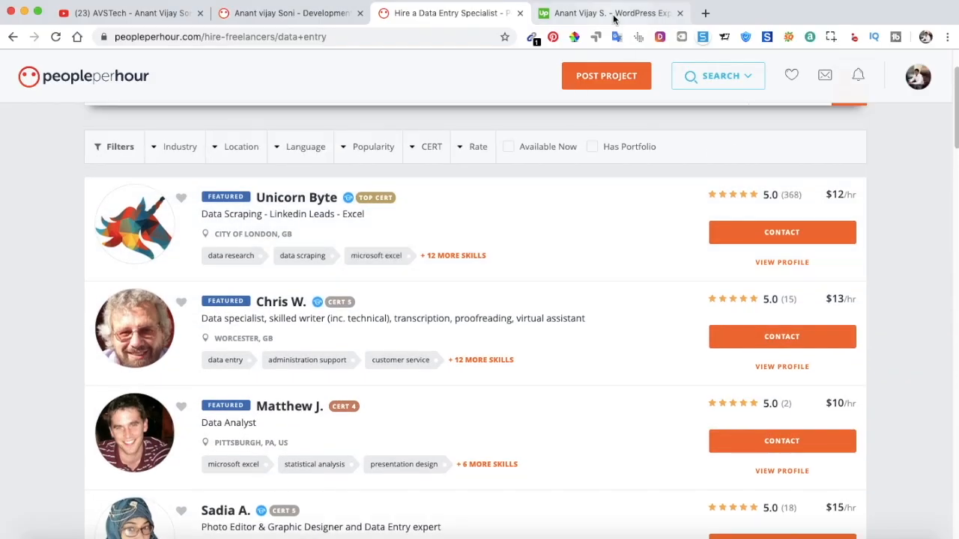
Search Upwork freelancers for 'data entry'.
click(613, 15)
scroll(455, 183, up, 2)
click(342, 73)
text(data entry)
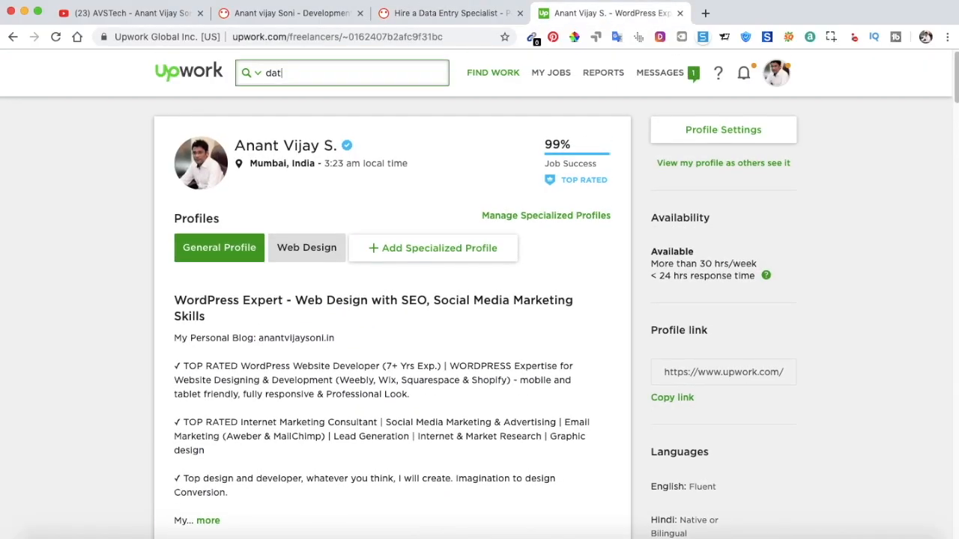
key(Return)
Review Upwork's data entry results, comparing hourly rates, Job Success scores and countries.
click(448, 13)
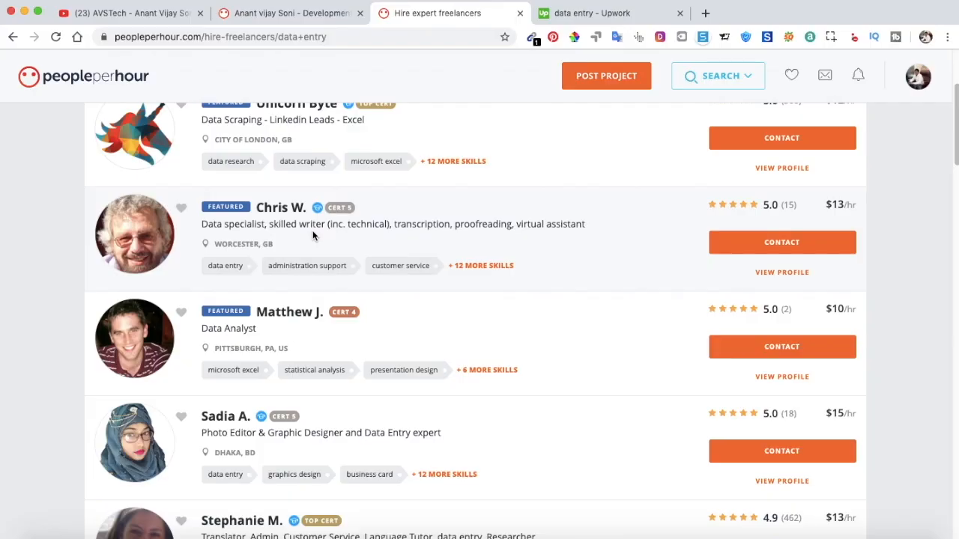
click(288, 13)
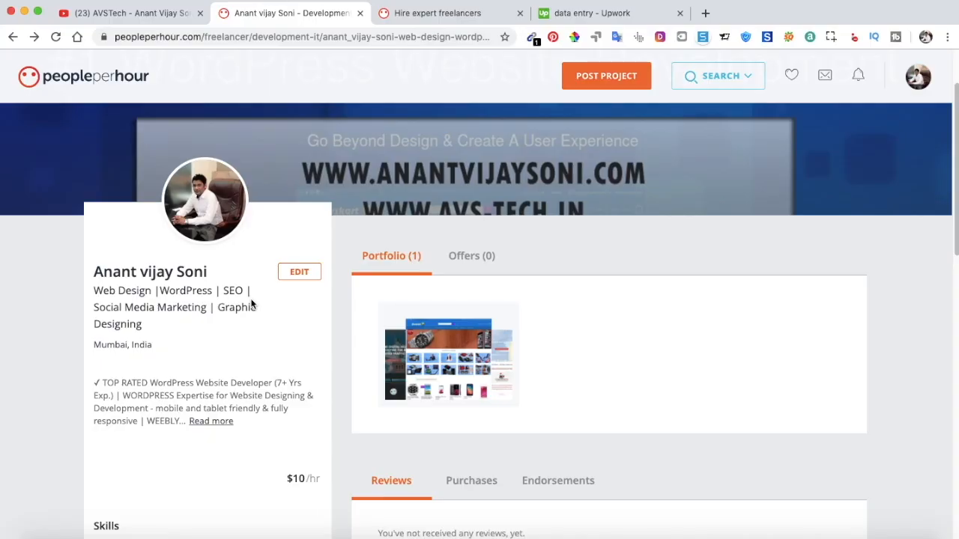
click(610, 18)
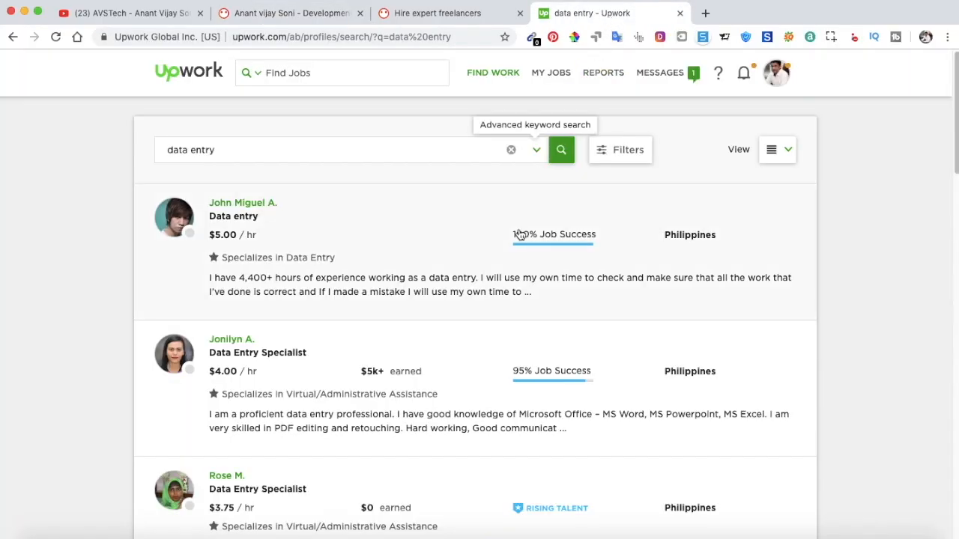
mouse_move(509, 235)
scroll(510, 235, down, 1)
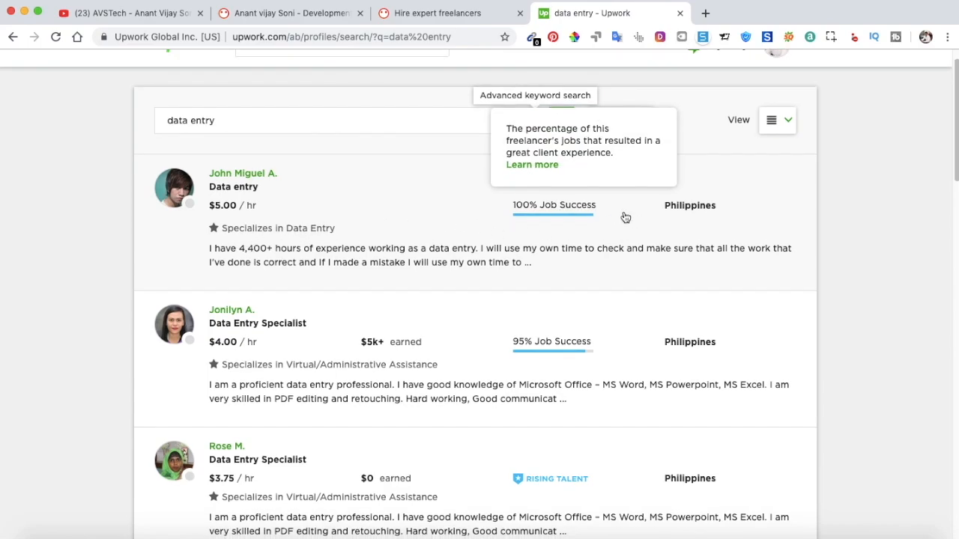
scroll(334, 228, down, 1)
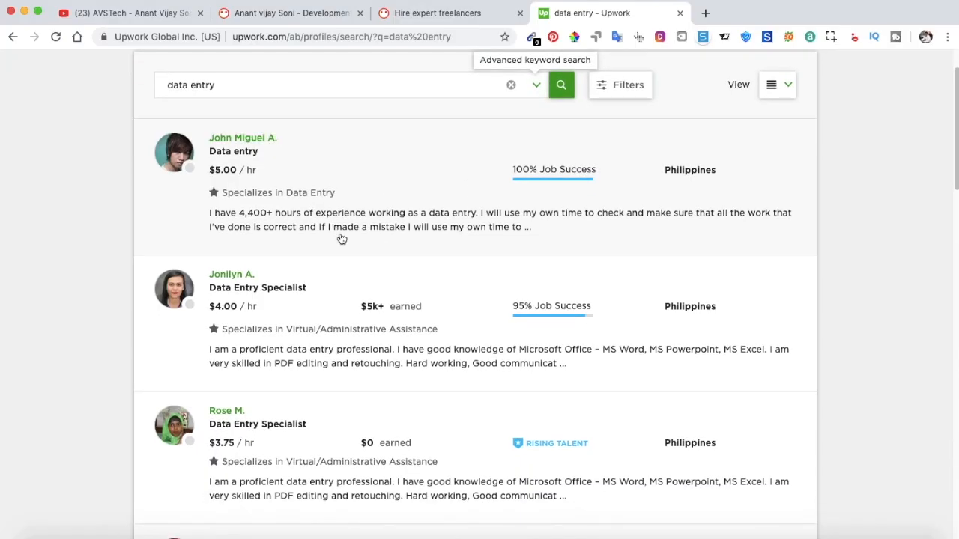
scroll(340, 237, down, 1)
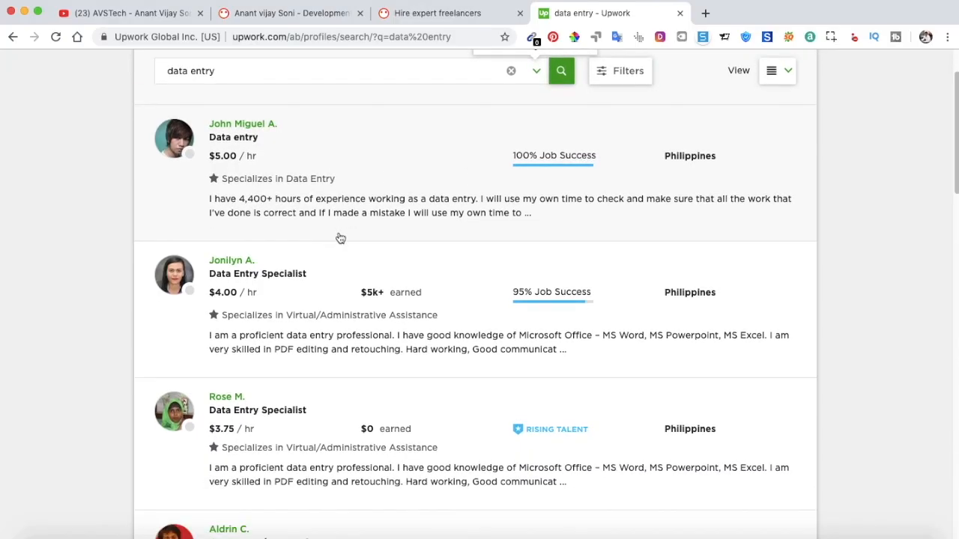
Inspect the first freelancer's general, Data Entry and Virtual/Administrative Assistance profiles, then close it.
click(238, 126)
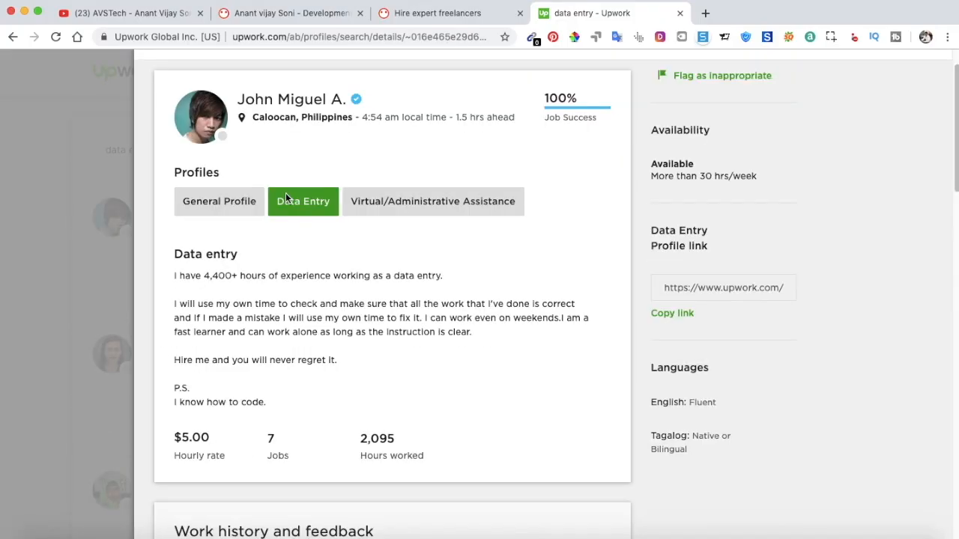
scroll(489, 275, down, 1)
scroll(489, 275, down, 3)
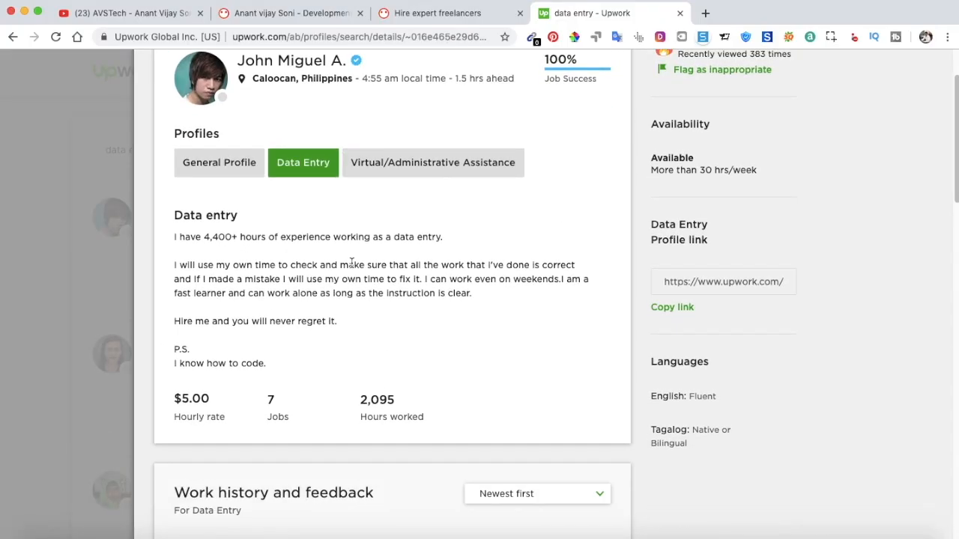
click(210, 161)
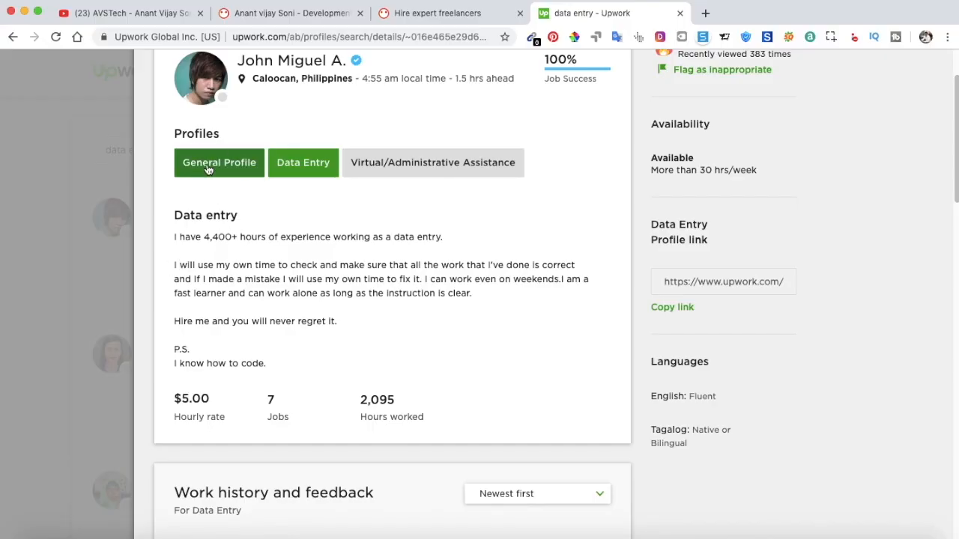
click(298, 177)
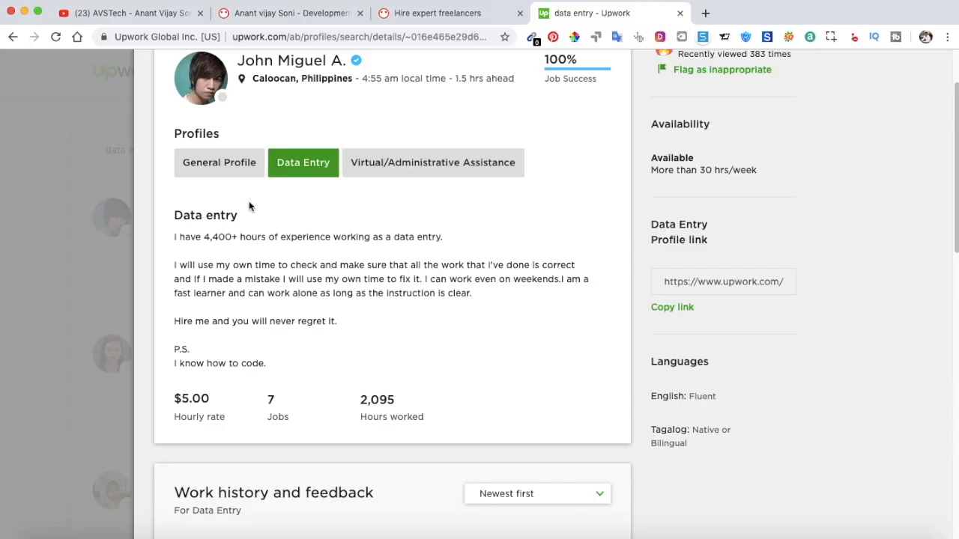
click(423, 166)
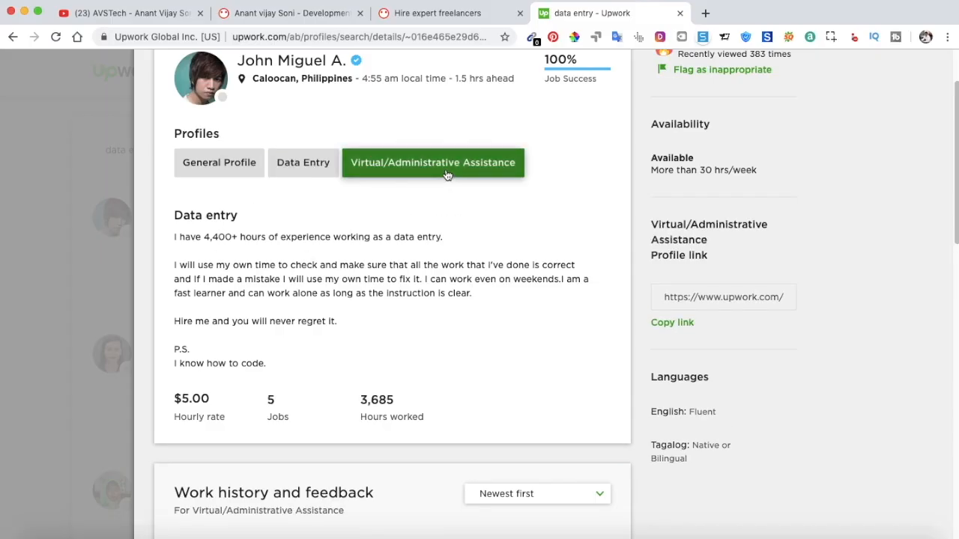
scroll(337, 267, down, 5)
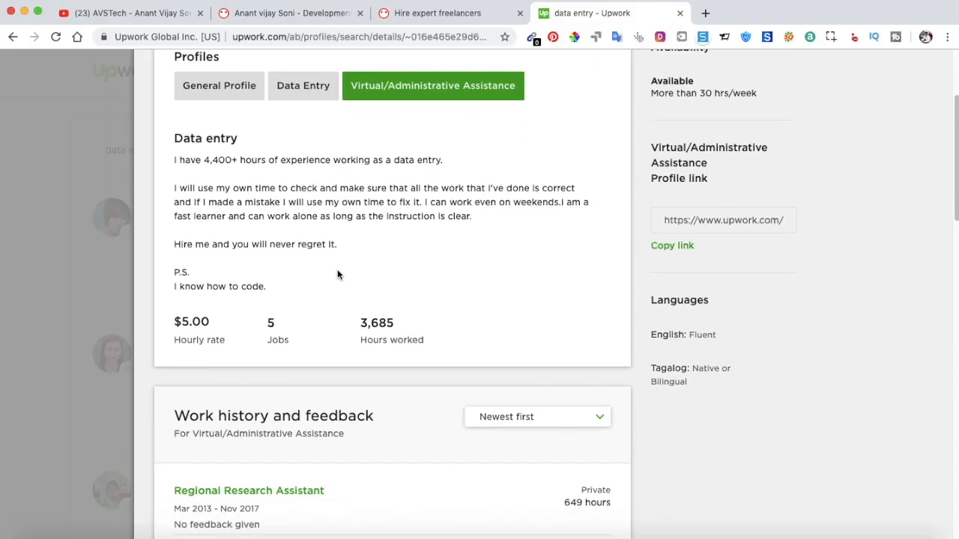
scroll(336, 271, up, 6)
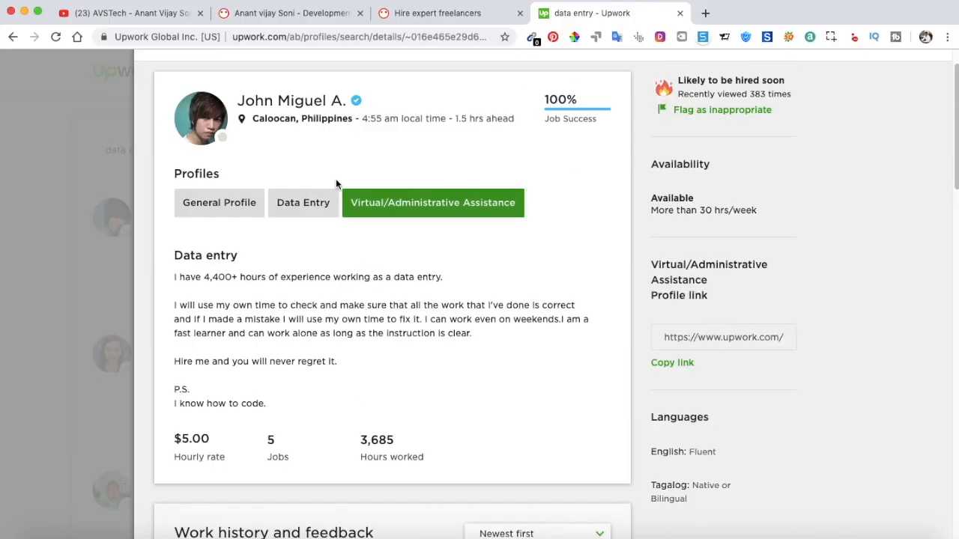
click(48, 157)
Open the $4.00/hr Data Entry Specialist profile and highlight its description and headline.
scroll(105, 212, down, 1)
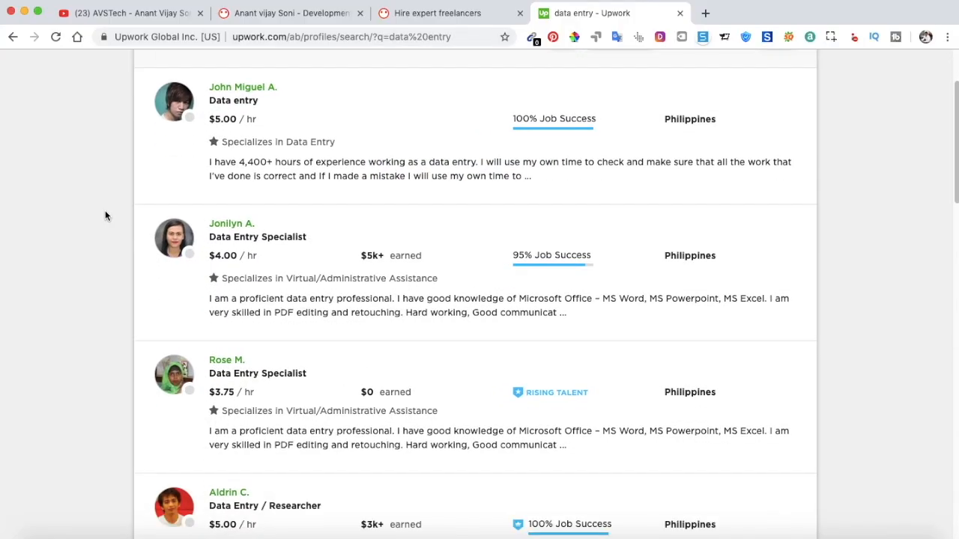
click(231, 219)
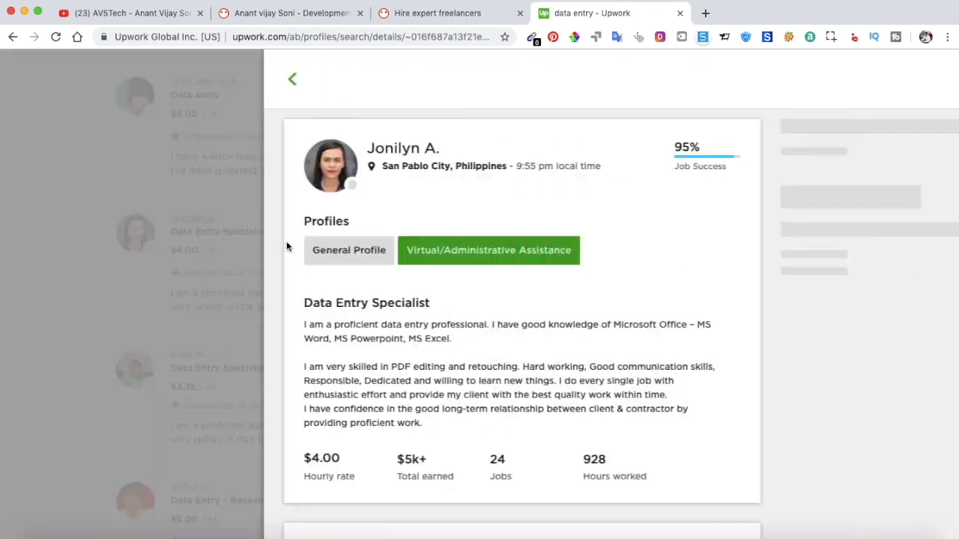
scroll(338, 334, down, 1)
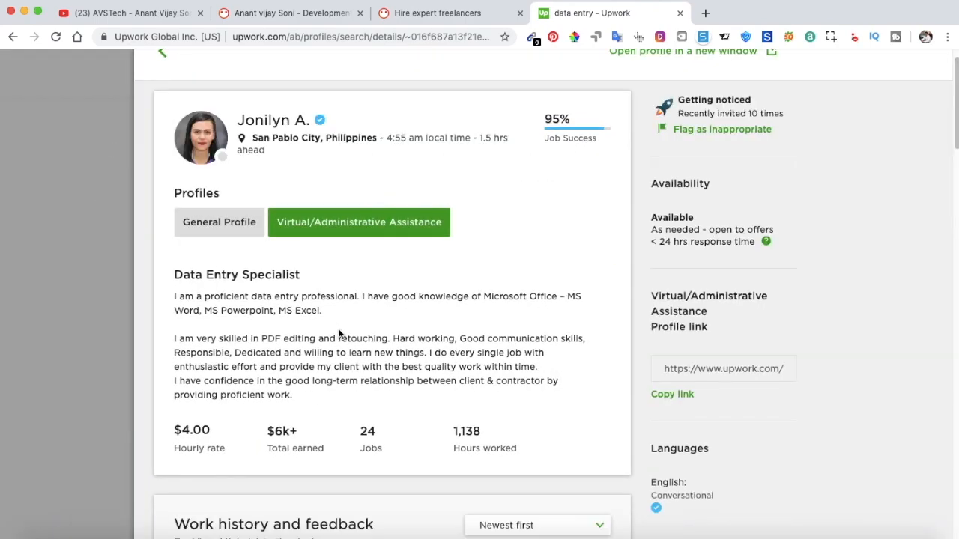
scroll(338, 331, down, 1)
drag(295, 389, 174, 288)
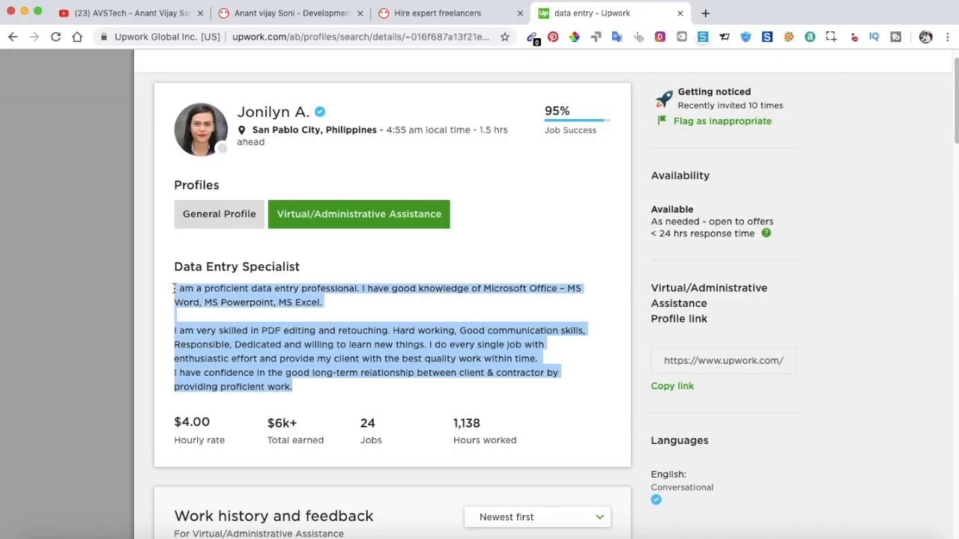
click(296, 288)
drag(303, 266, 170, 267)
key(super+c)
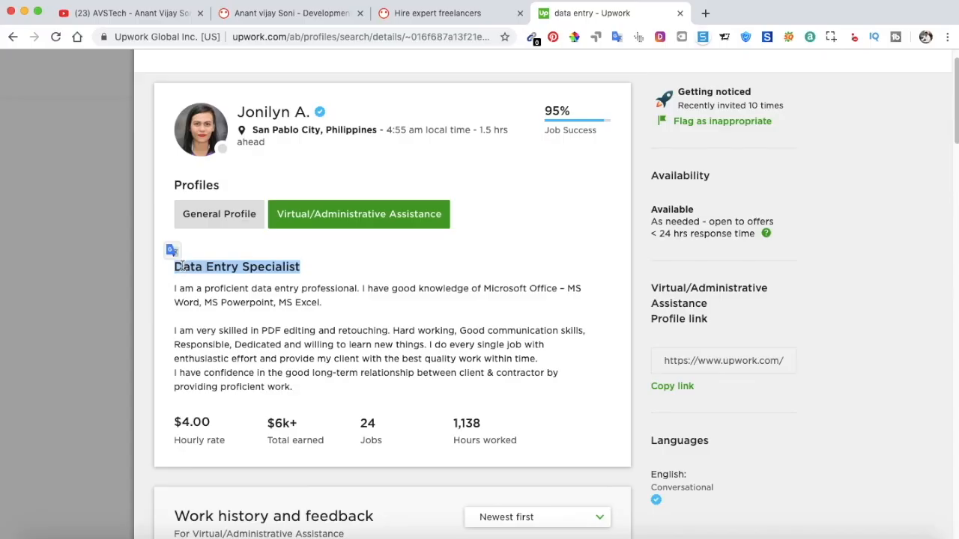
click(256, 268)
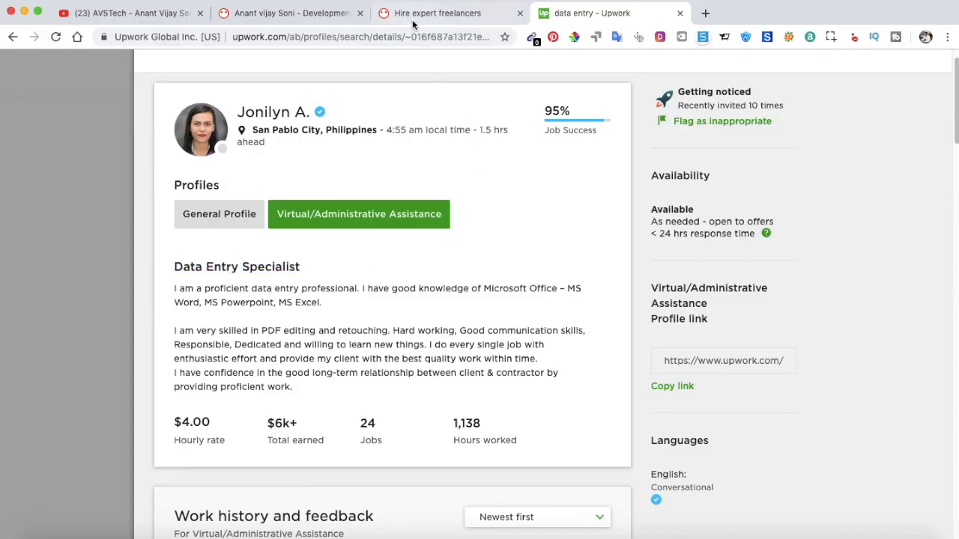
Edit the PeoplePerHour profile and paste 'Data Entry Specialist' over the old job title.
click(291, 15)
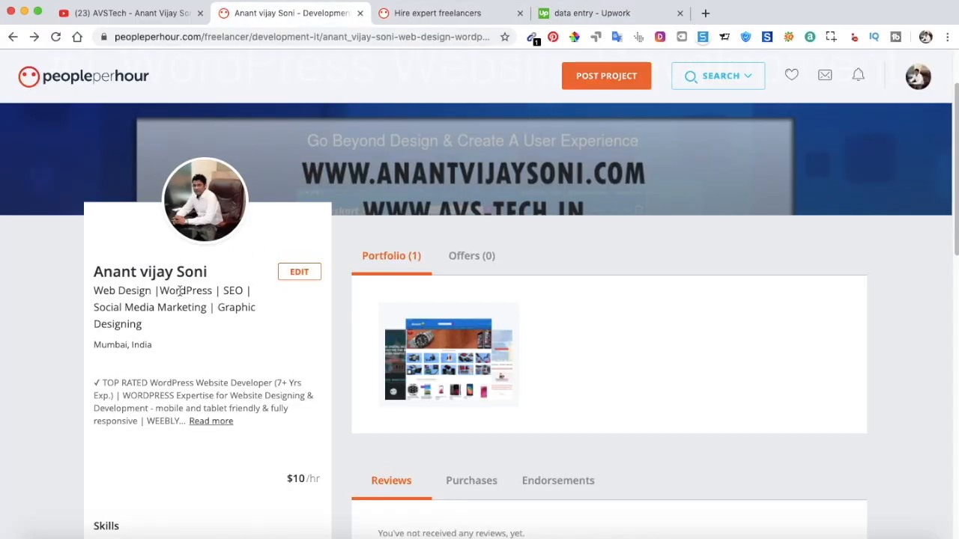
click(296, 274)
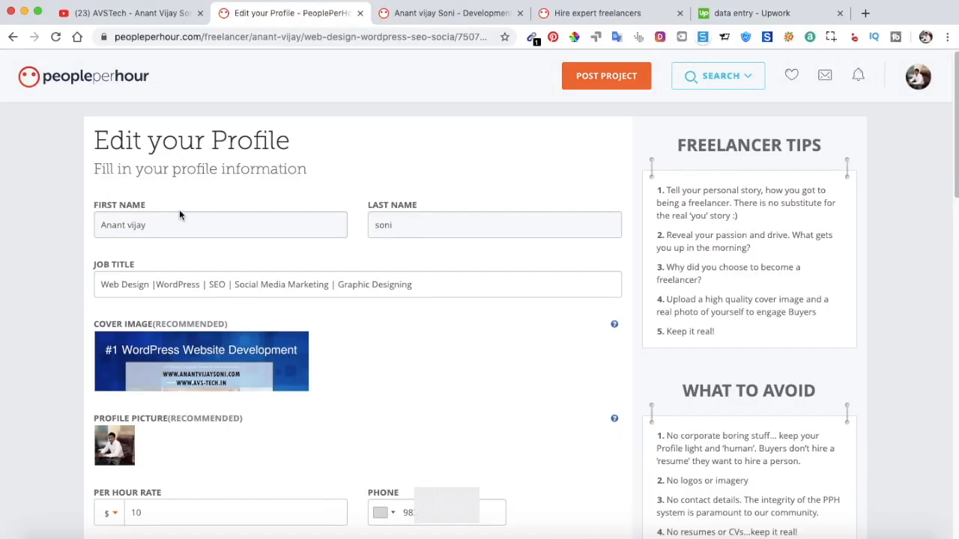
scroll(453, 215, down, 1)
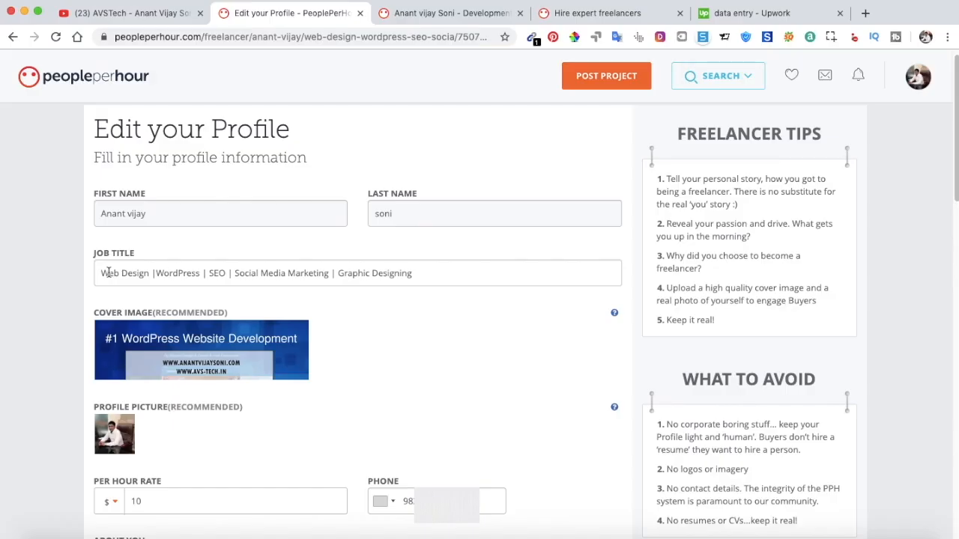
drag(102, 273, 430, 272)
click(350, 273)
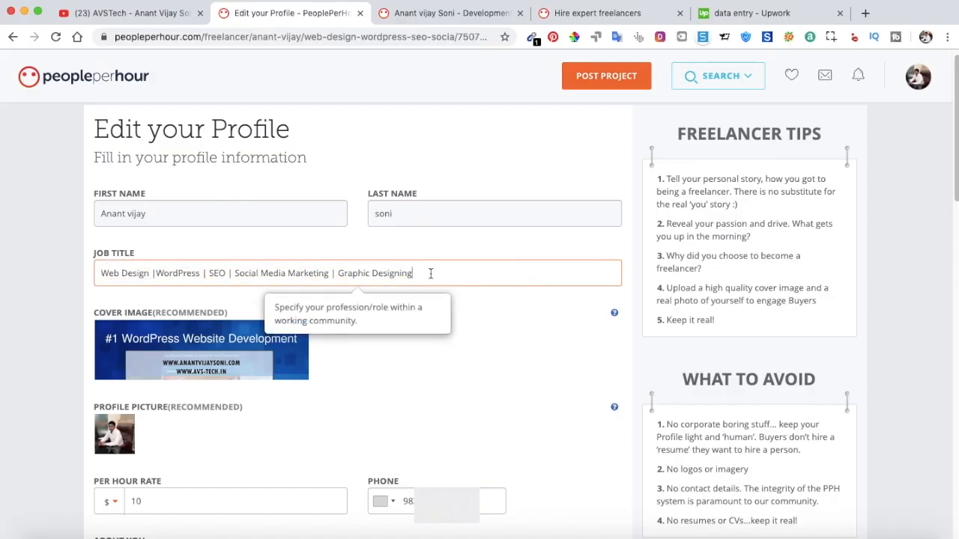
click(151, 273)
triple_click(159, 272)
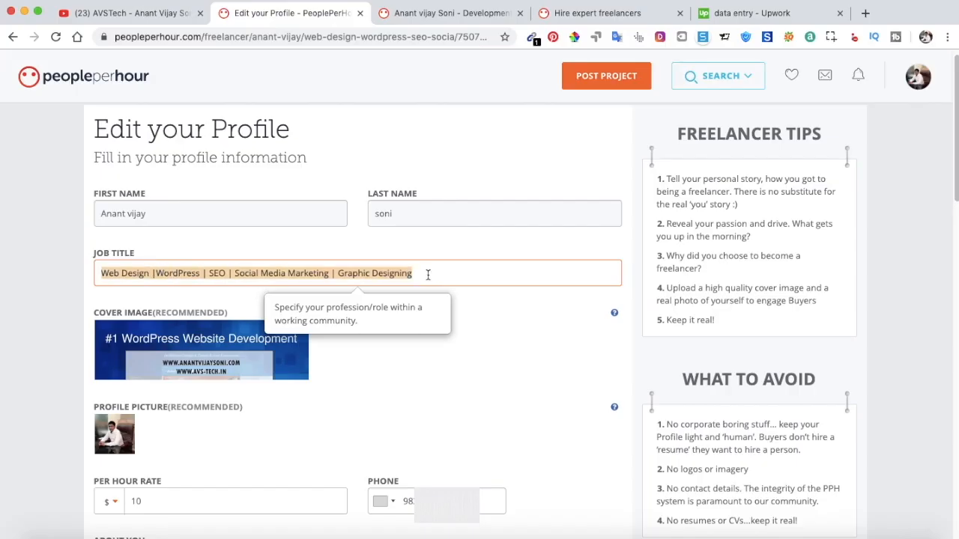
key(super+v)
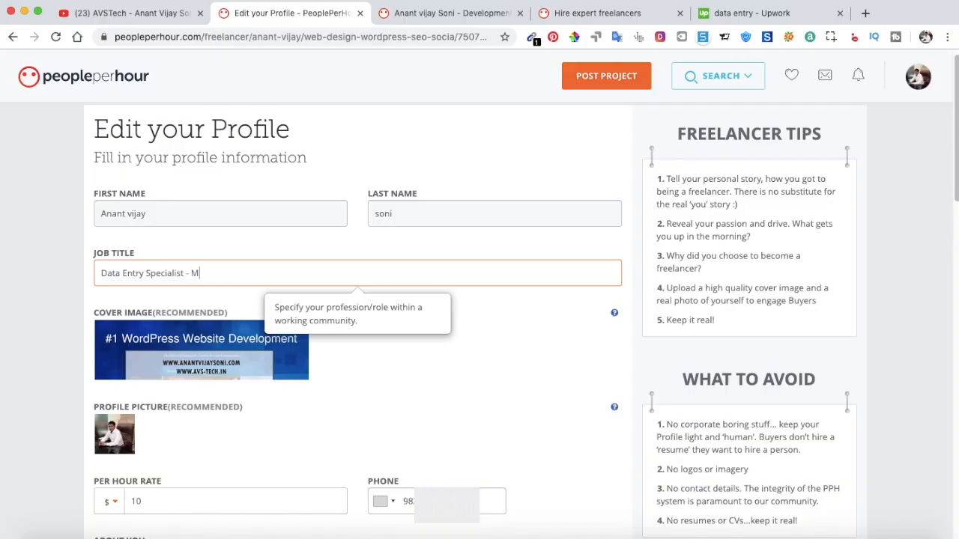
Add 'Word,' to the job title and check the full new title text.
text(Word,)
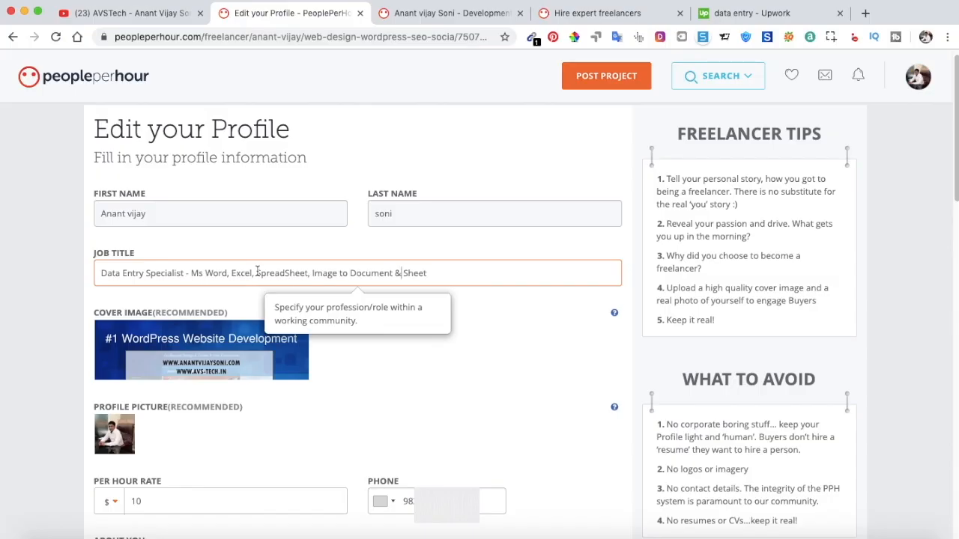
drag(257, 272, 428, 277)
click(228, 273)
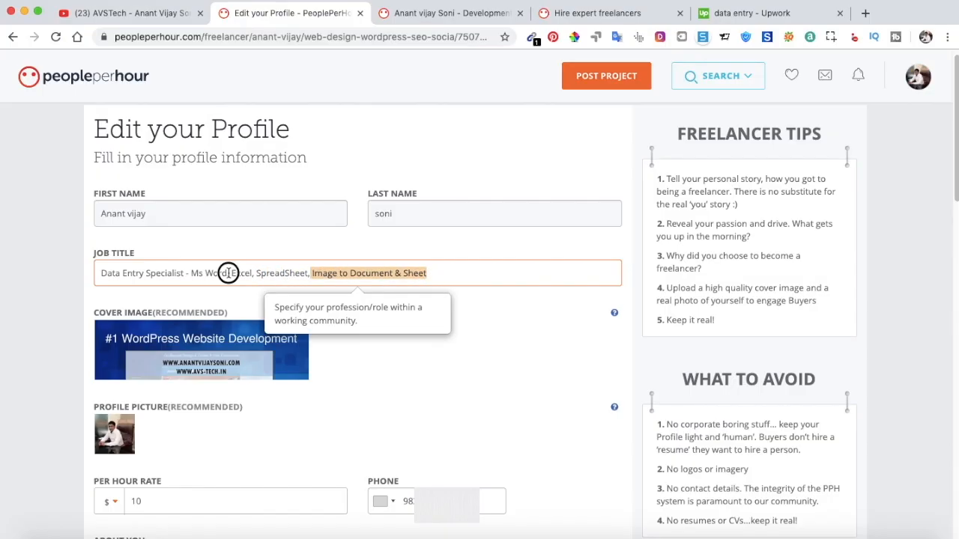
click(103, 273)
drag(103, 272, 430, 277)
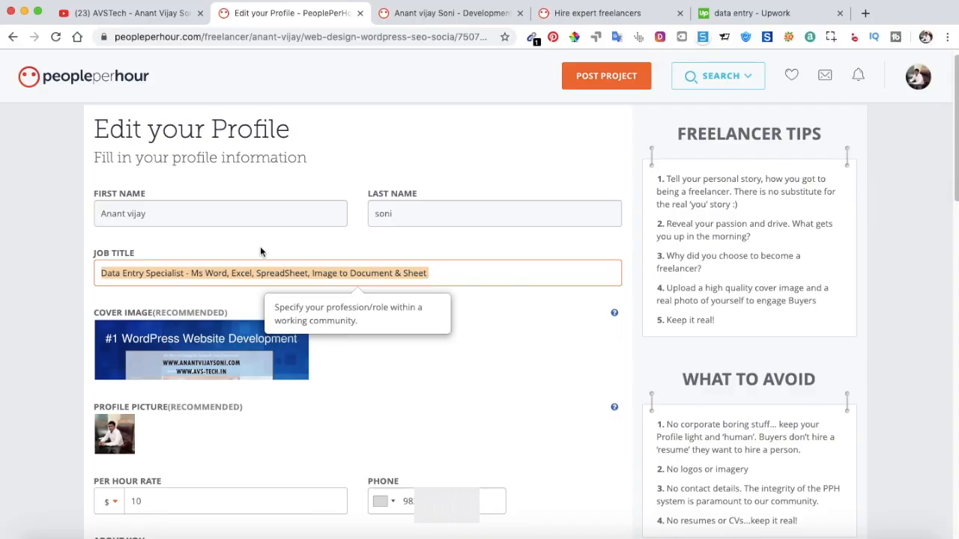
click(146, 272)
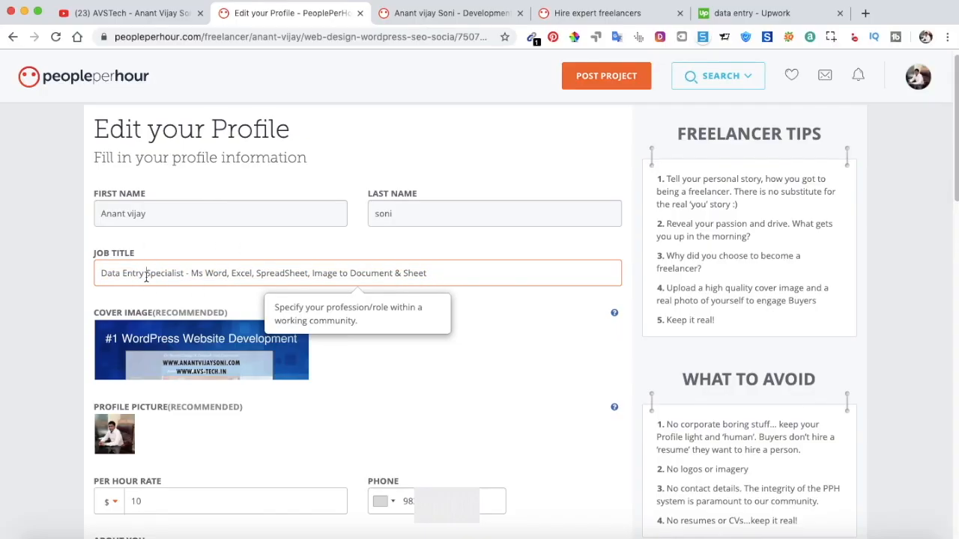
drag(104, 274, 142, 273)
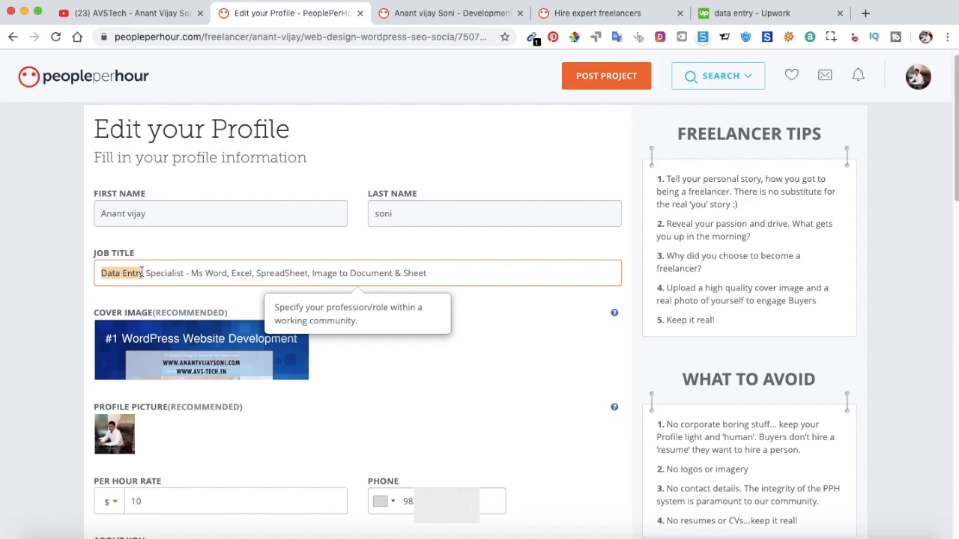
click(147, 272)
drag(100, 274, 450, 273)
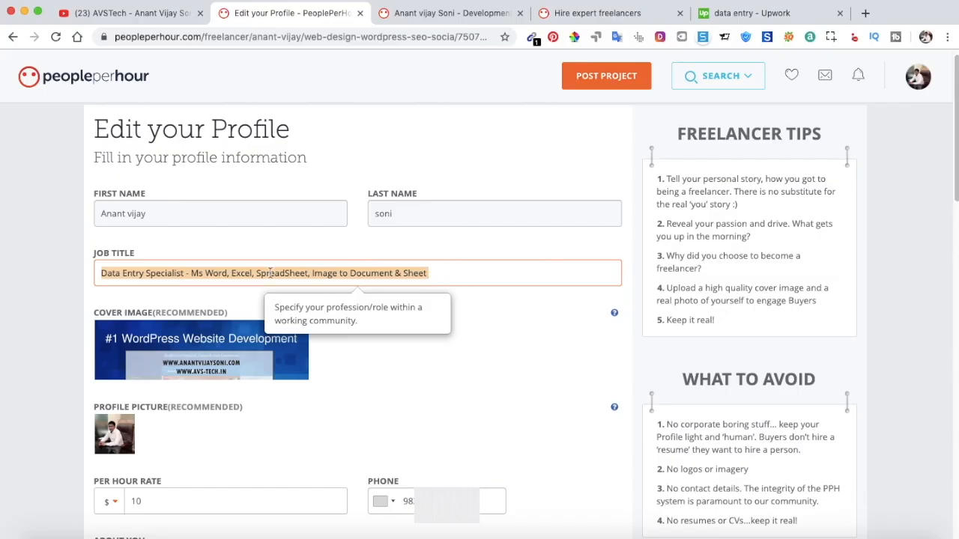
Correct 'Ms' to 'MS' in the job title.
click(202, 272)
key(BackSpace)
text(S)
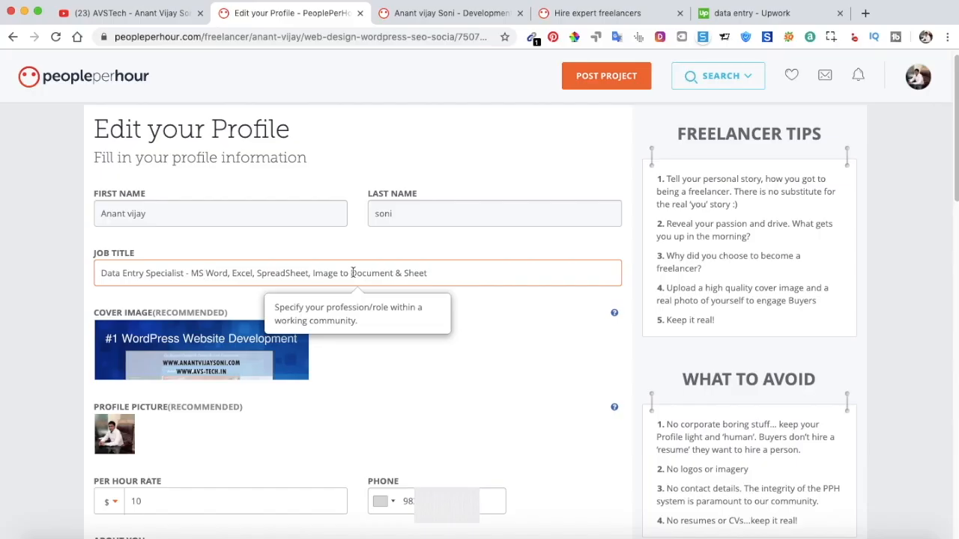
scroll(350, 273, down, 2)
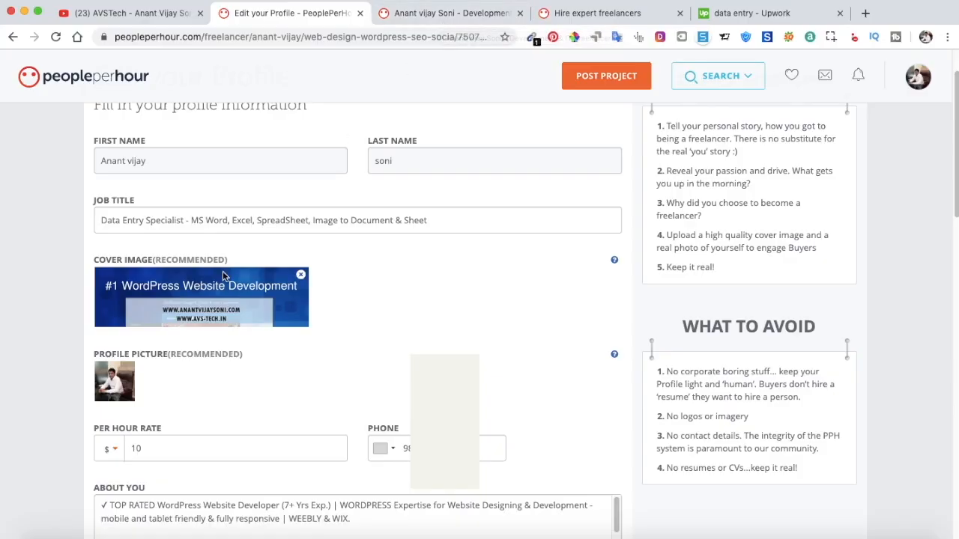
click(449, 21)
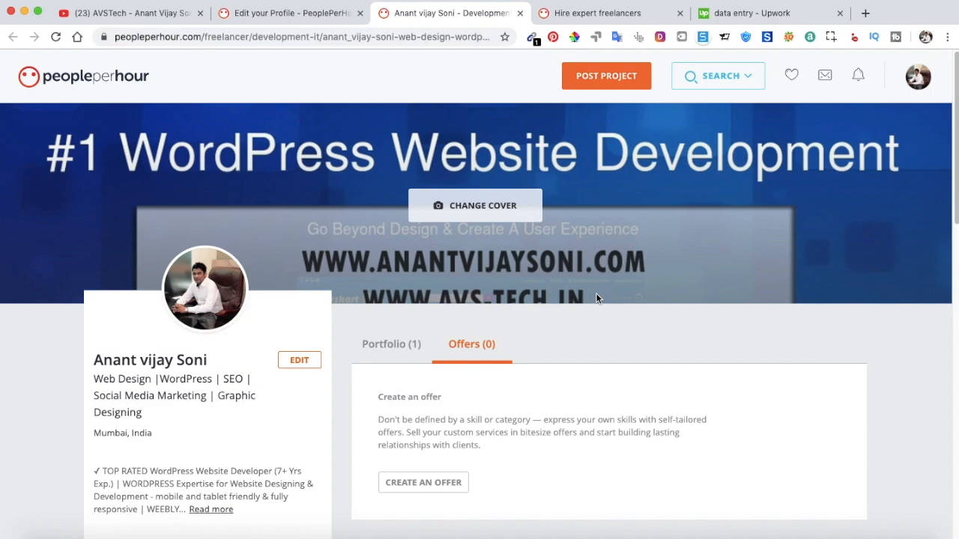
click(264, 13)
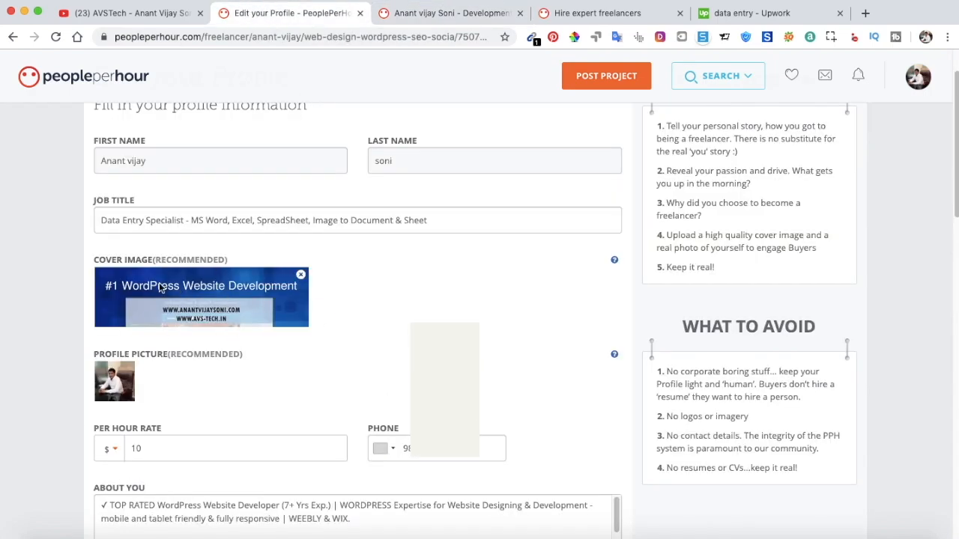
scroll(405, 251, down, 3)
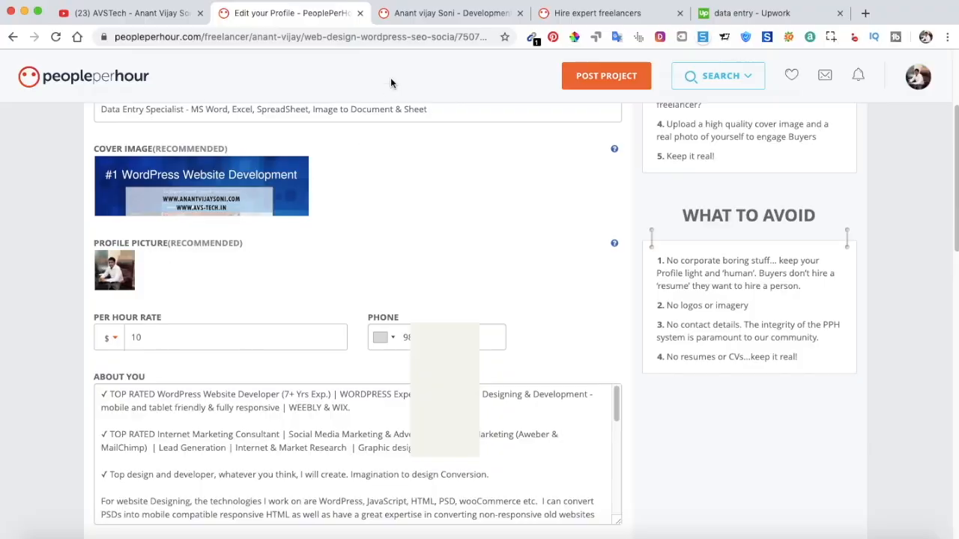
click(412, 13)
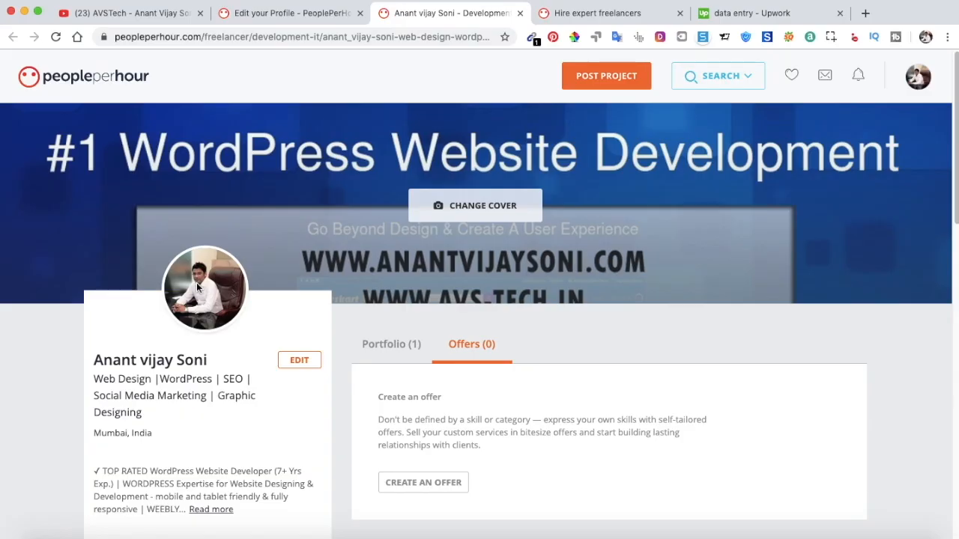
click(742, 13)
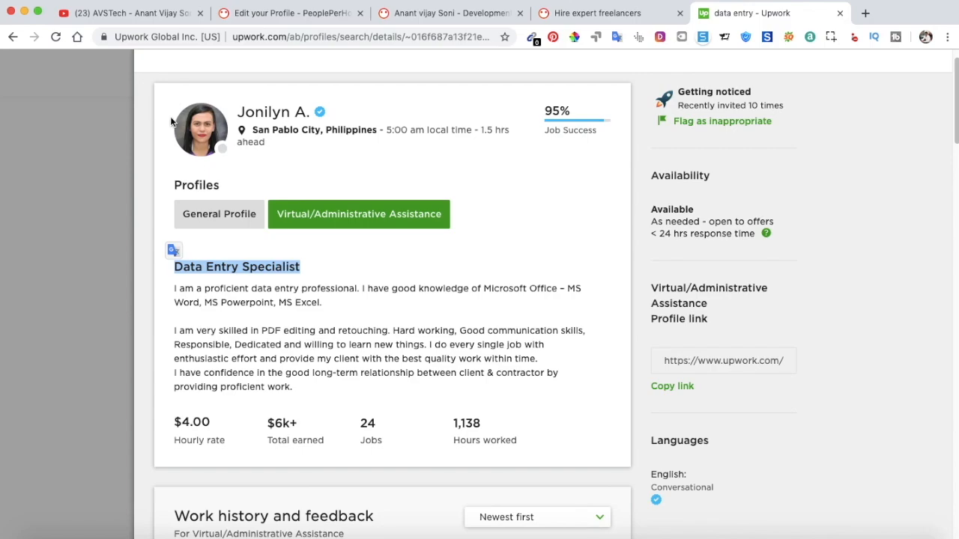
click(281, 12)
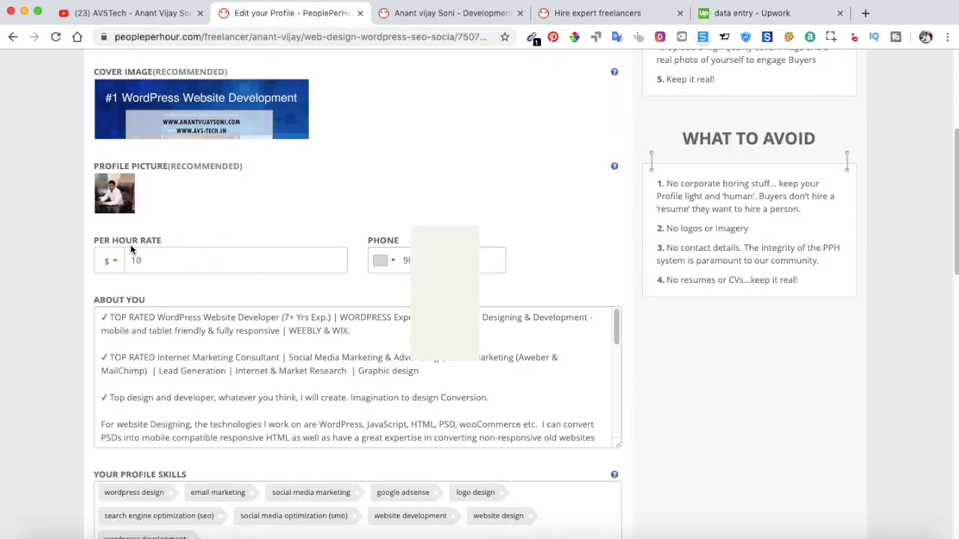
Lower the PeoplePerHour hourly rate from 10 to $5.
click(152, 260)
drag(152, 260, 127, 260)
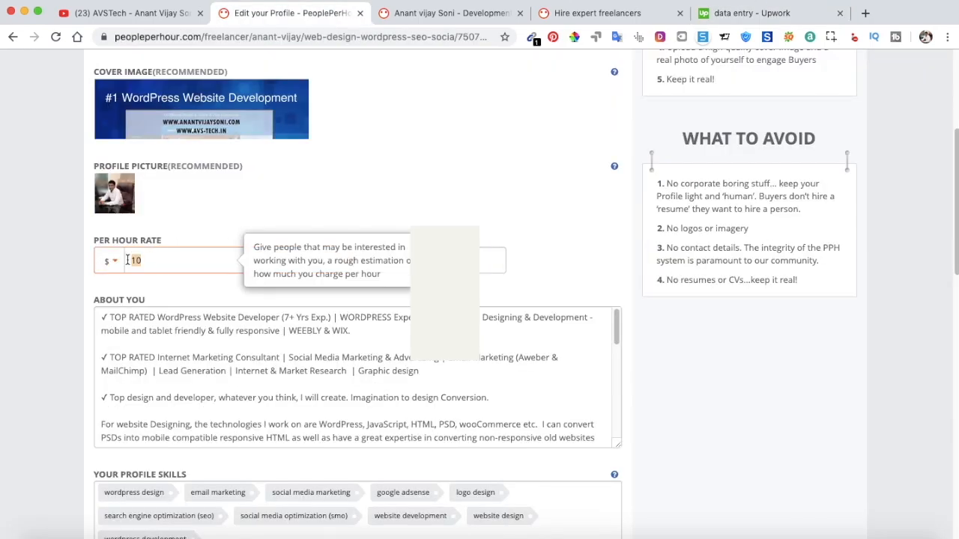
text(5)
click(245, 226)
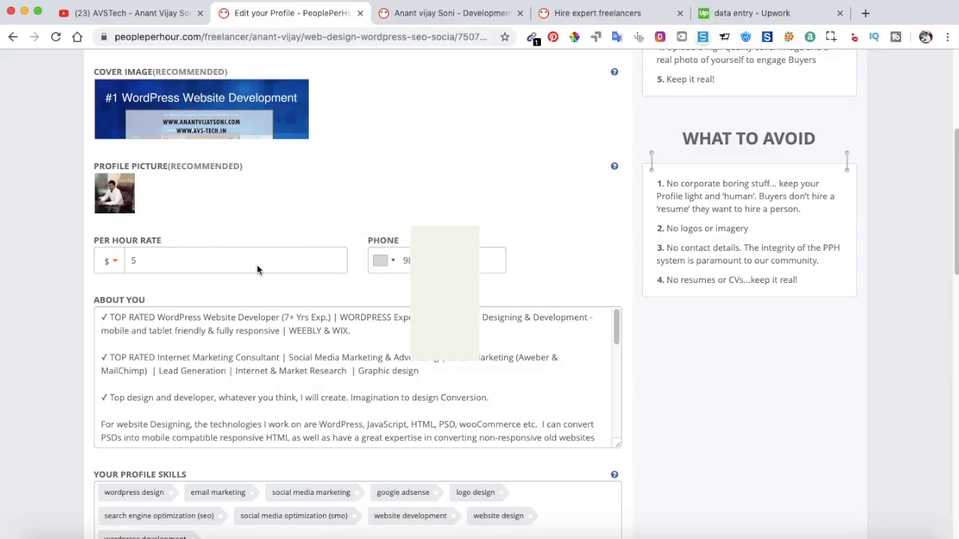
Select all of the existing About You text.
scroll(257, 270, up, 1)
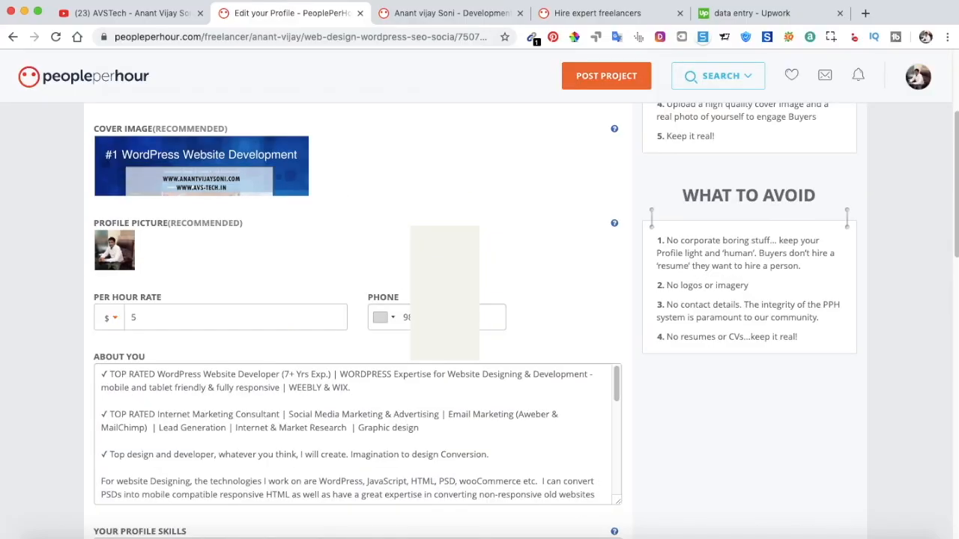
scroll(480, 315, down, 1)
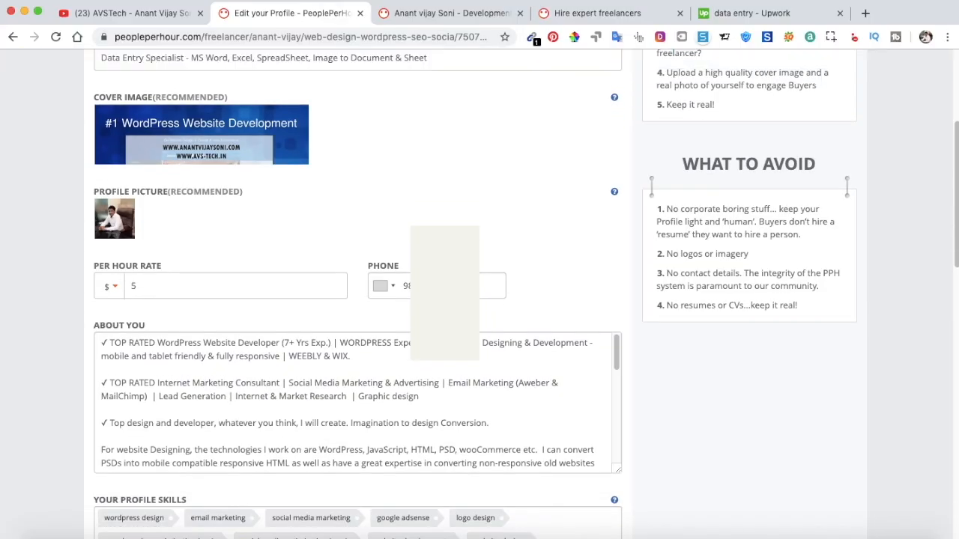
scroll(413, 300, down, 2)
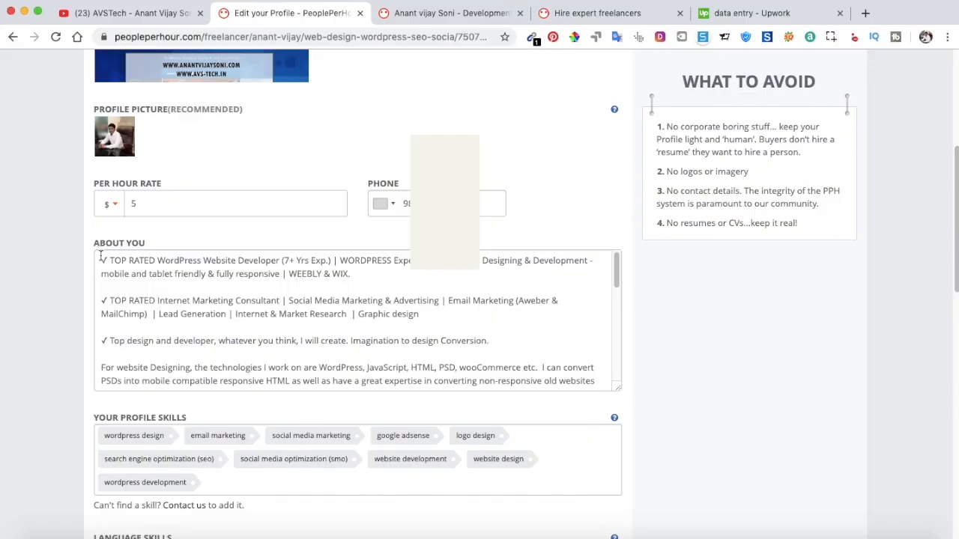
click(267, 253)
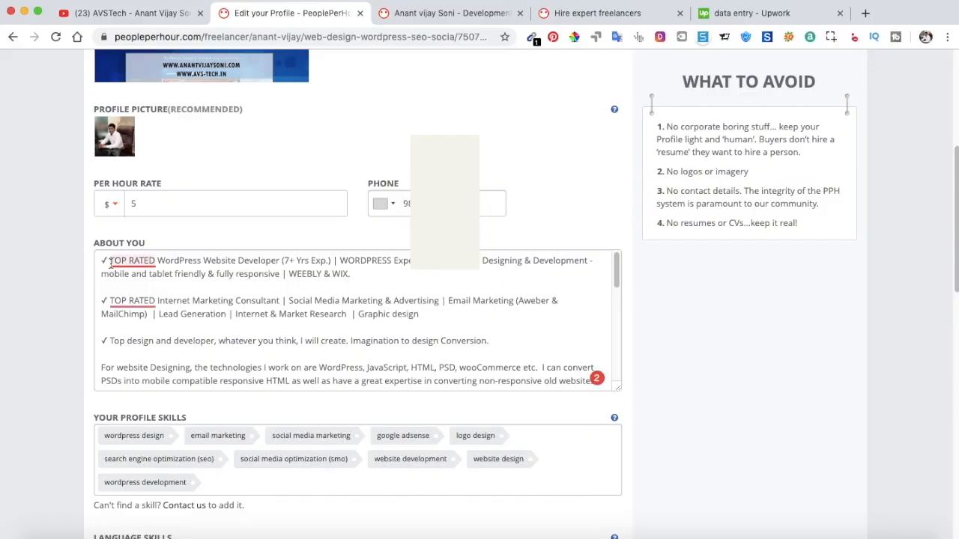
click(233, 272)
drag(105, 255, 440, 371)
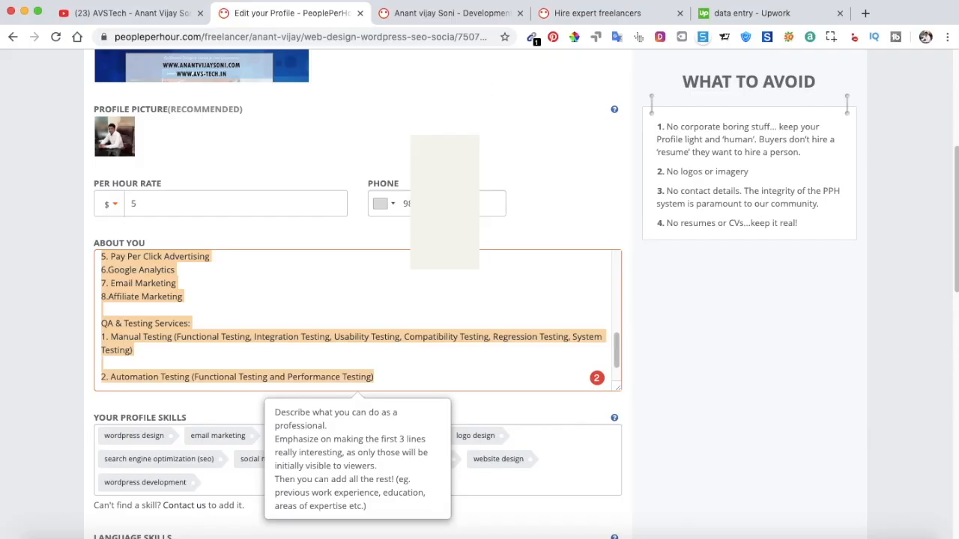
Copy the data-entry bio from the Upwork profile and return to the About You editor.
click(757, 13)
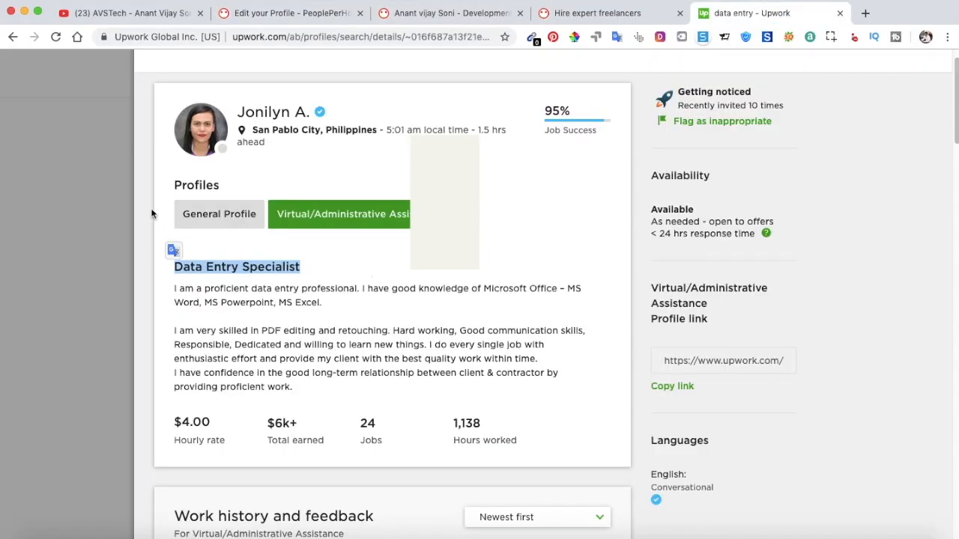
scroll(178, 285, down, 1)
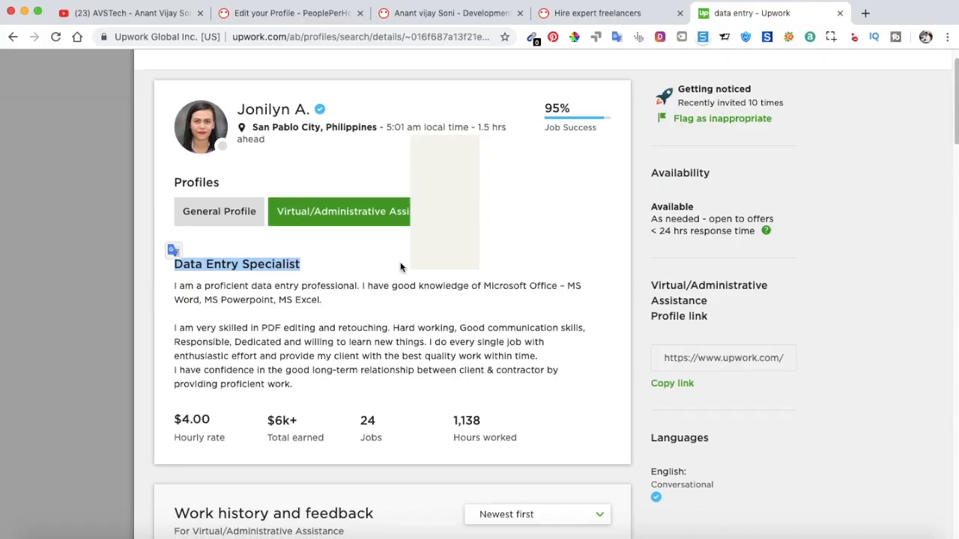
drag(177, 283, 314, 380)
right_click(299, 332)
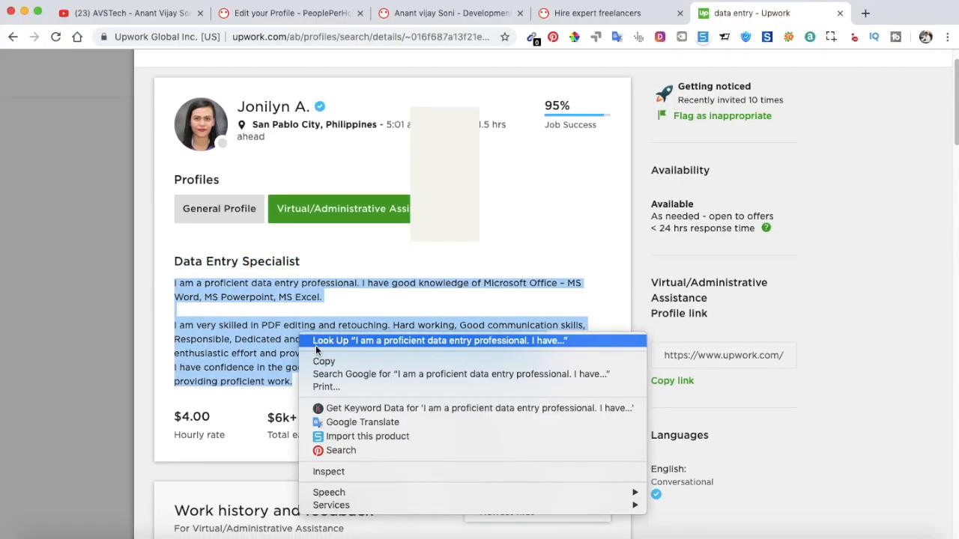
click(322, 360)
click(294, 12)
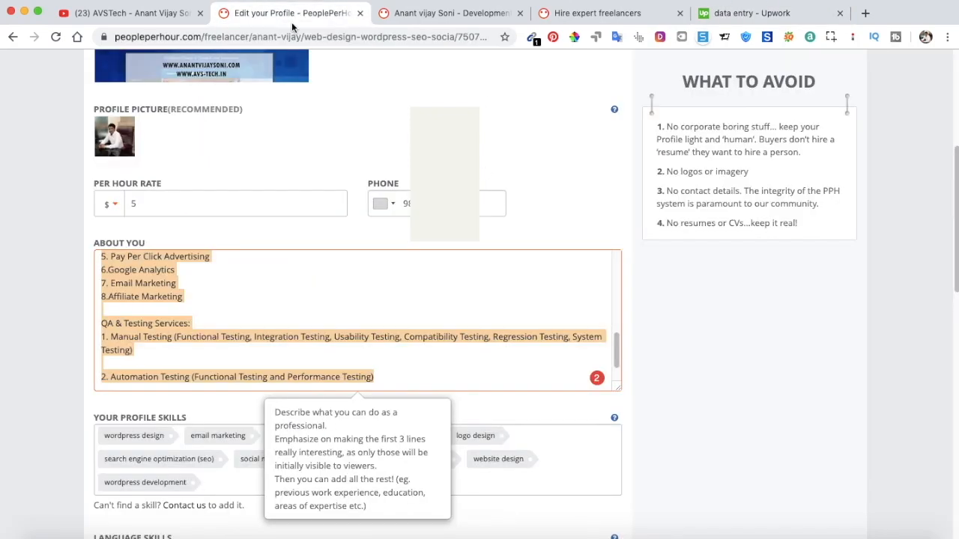
scroll(219, 301, up, 10)
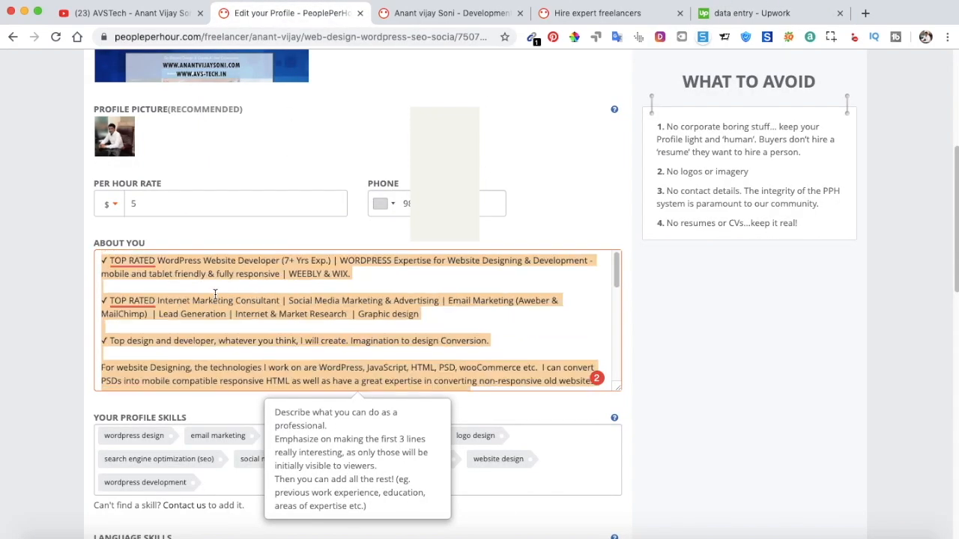
click(215, 295)
Paste the copied bio over the old About You text and accept the 'Hard-working' hyphen fix.
key(ctrl+a)
key(ctrl+v)
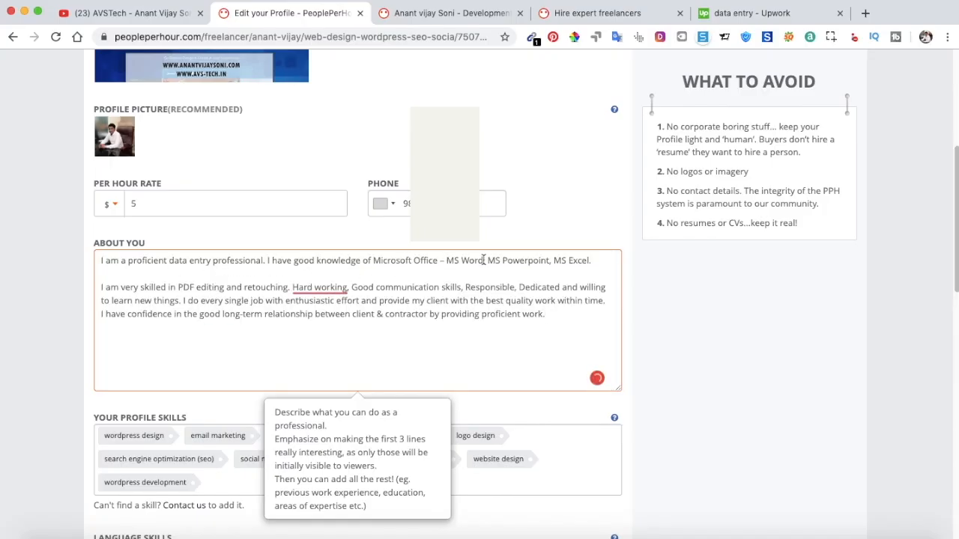
mouse_move(318, 285)
click(333, 209)
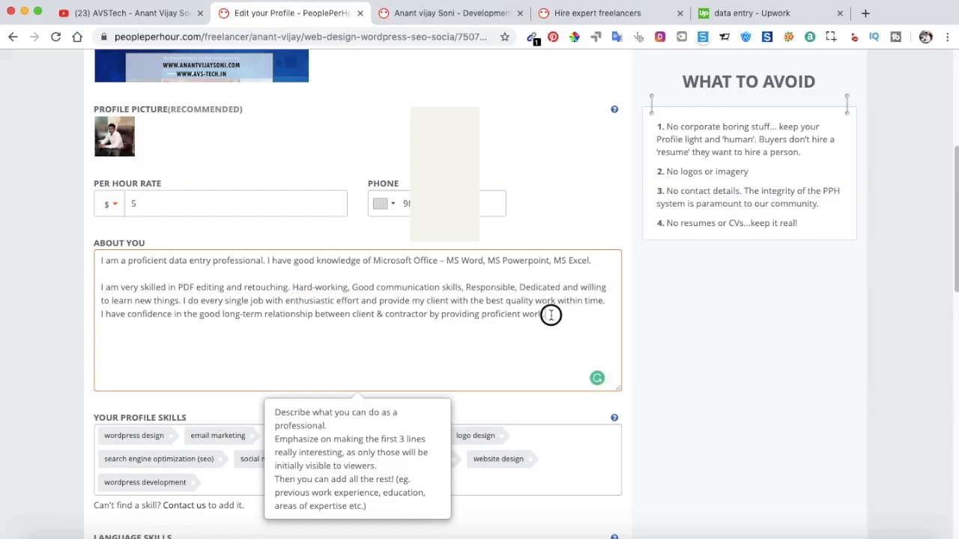
Add '— Data Entry Special' and '— Image to Document' lines below the bio.
key(Return)
text(-)
key(BackSpace)
text(+)
key(BackSpace)
text(— Data Entry Special)
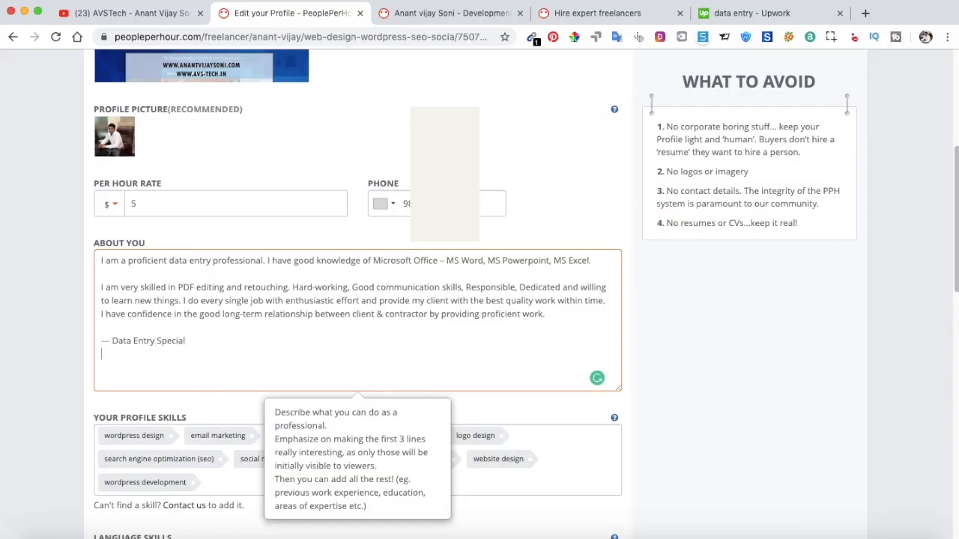
key(Return)
text(— Image to Document)
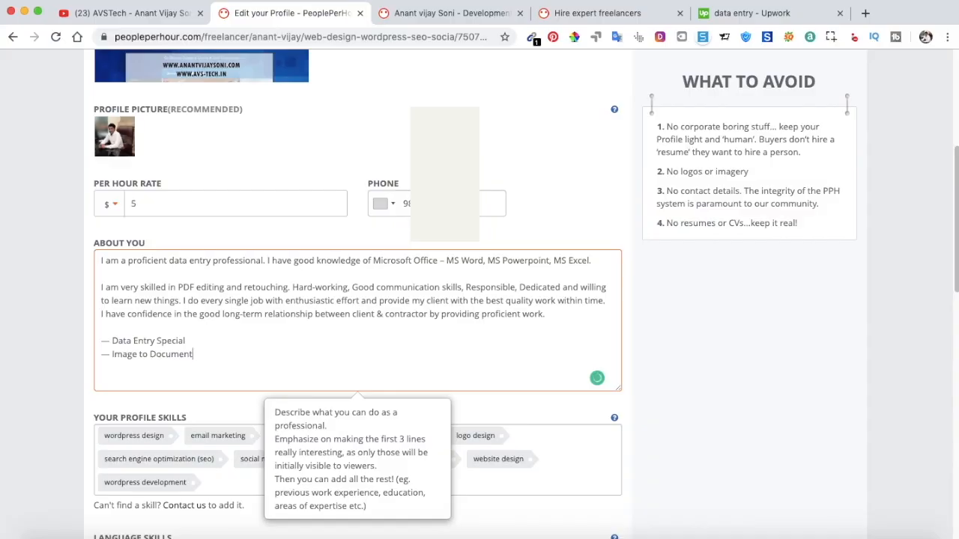
Insert an 'I AM EXPERT IN:' heading above the list and add a '— Excel' line.
click(556, 316)
key(Return)
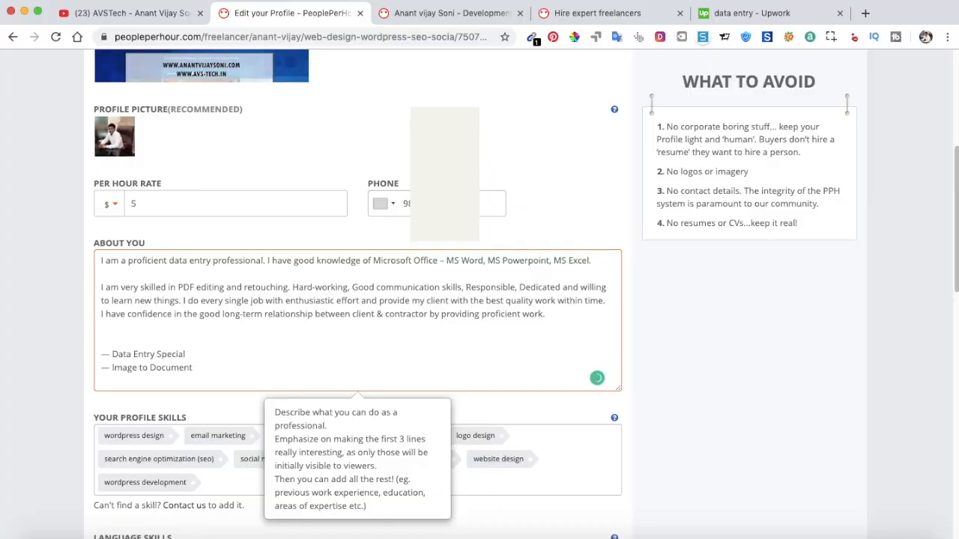
text(I AM EXPERT IN:)
scroll(129, 346, down, 1)
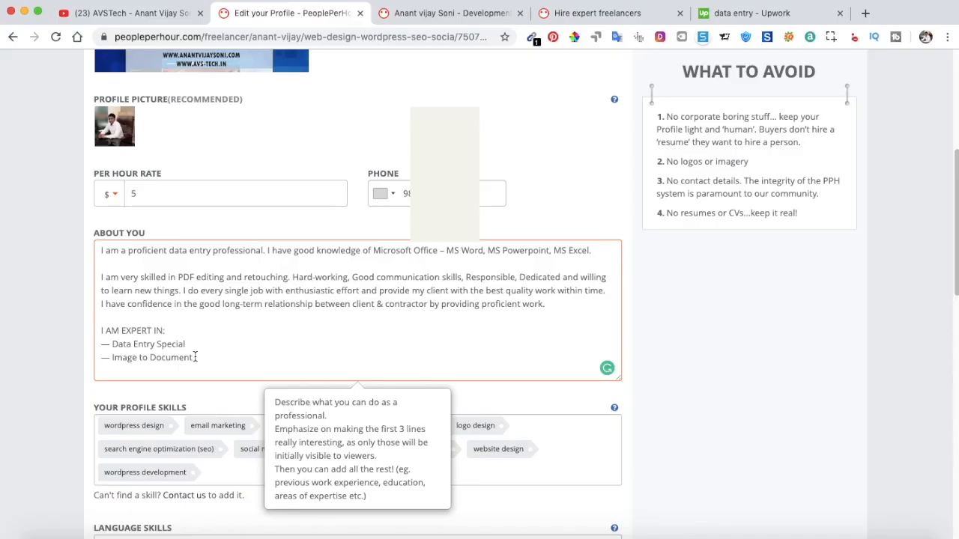
key(Return)
text(— Spead)
key(BackSpace)
key(BackSpace)
key(BackSpace)
key(BackSpace)
key(BackSpace)
text(Excel)
scroll(232, 305, down, 2)
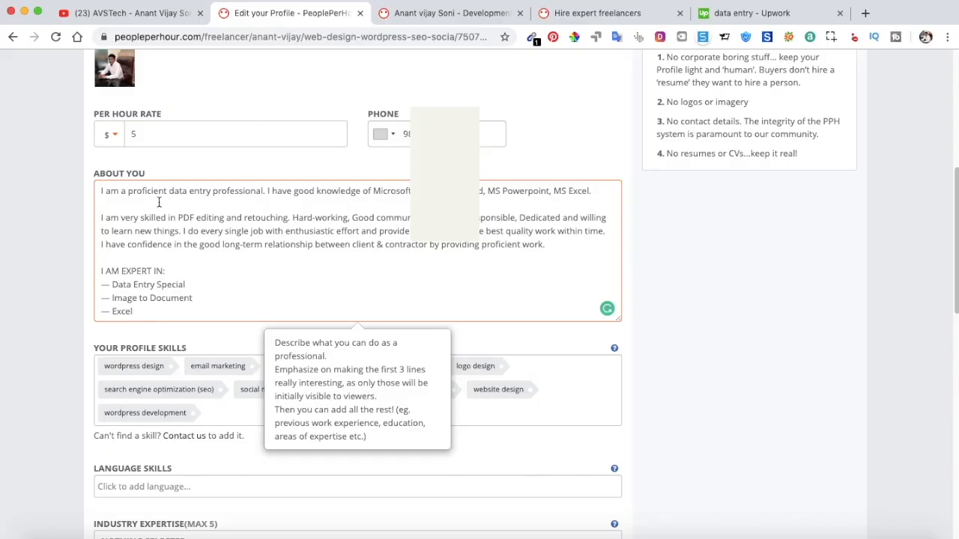
Leave the About You text and add data entry as a profile skill.
scroll(311, 180, down, 2)
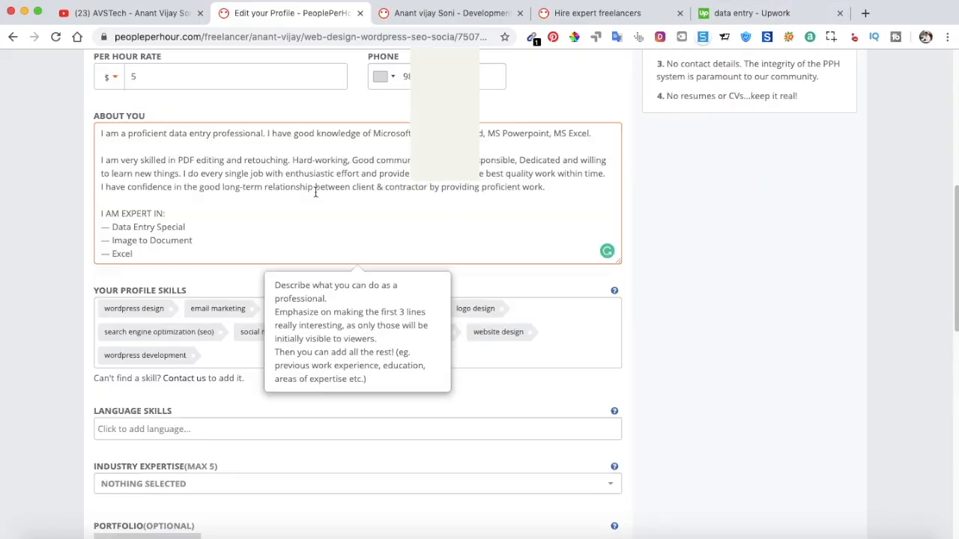
scroll(405, 270, down, 2)
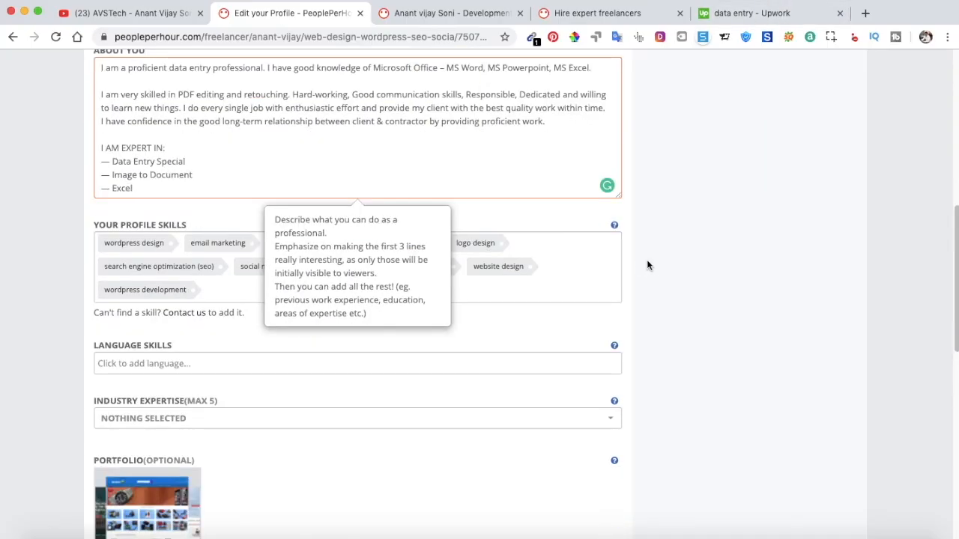
click(648, 265)
drag(189, 227, 126, 224)
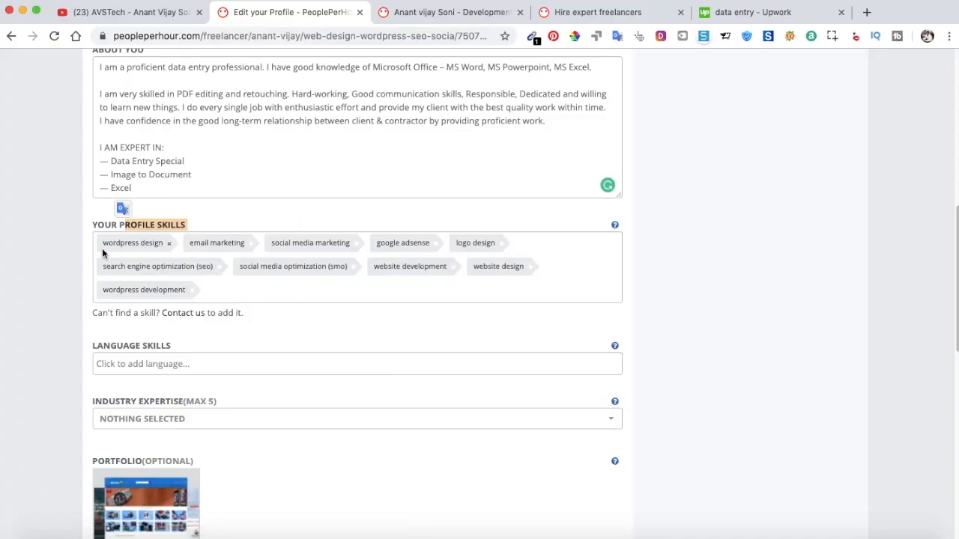
click(233, 294)
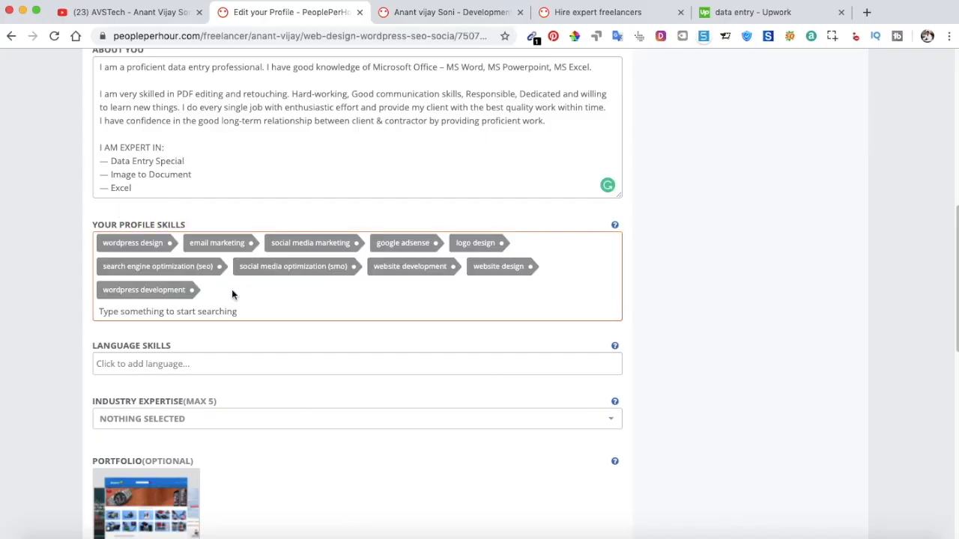
text(Entry)
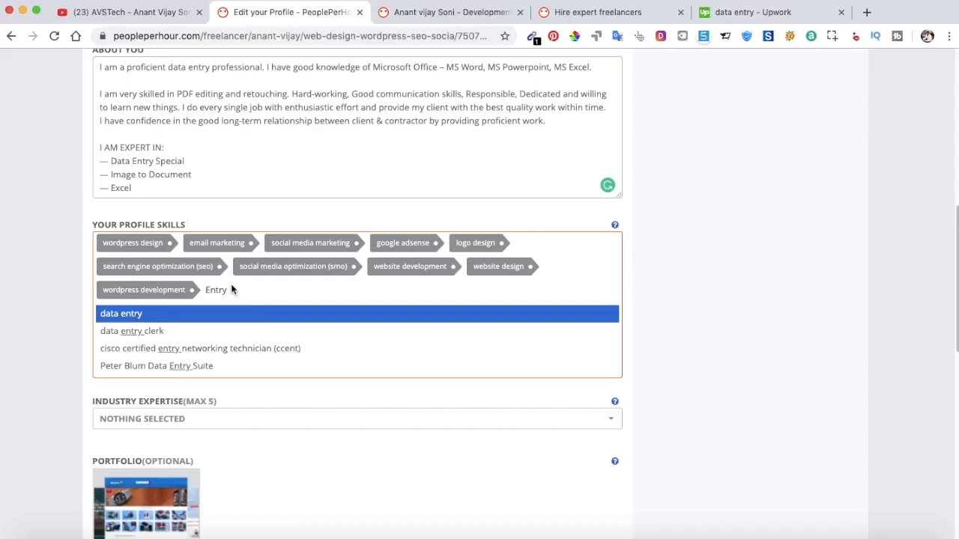
click(124, 315)
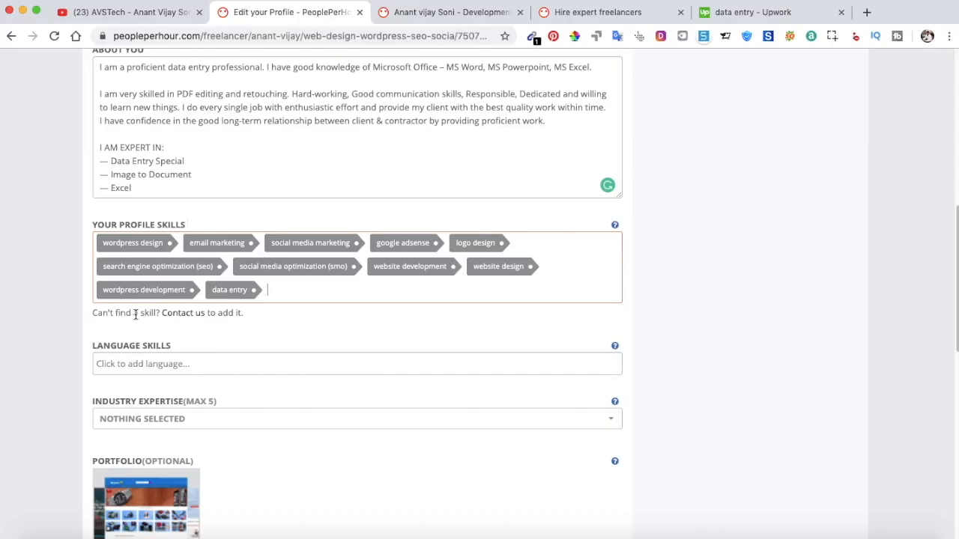
Add data scraping, Microsoft Word, Microsoft Excel and PDF to Word as skills.
click(290, 296)
text(Data entr)
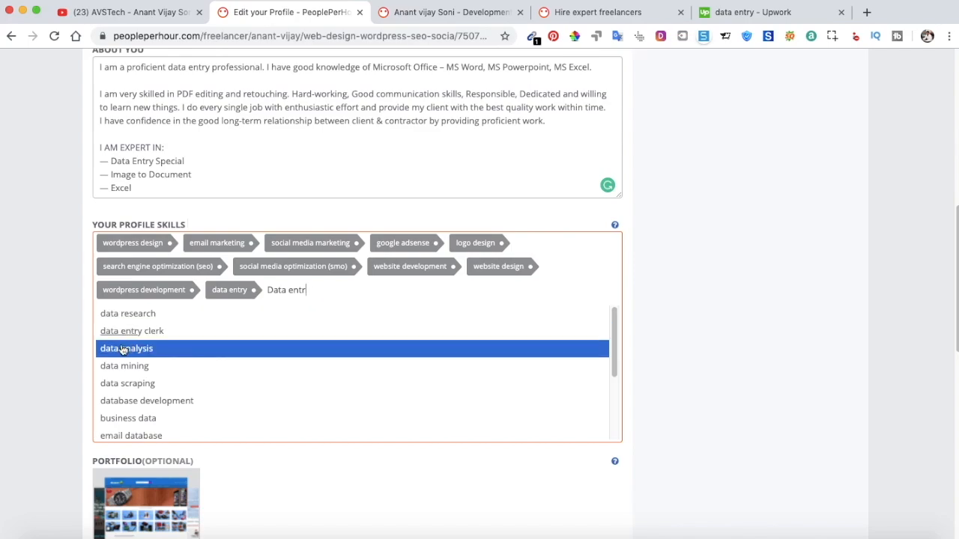
click(165, 383)
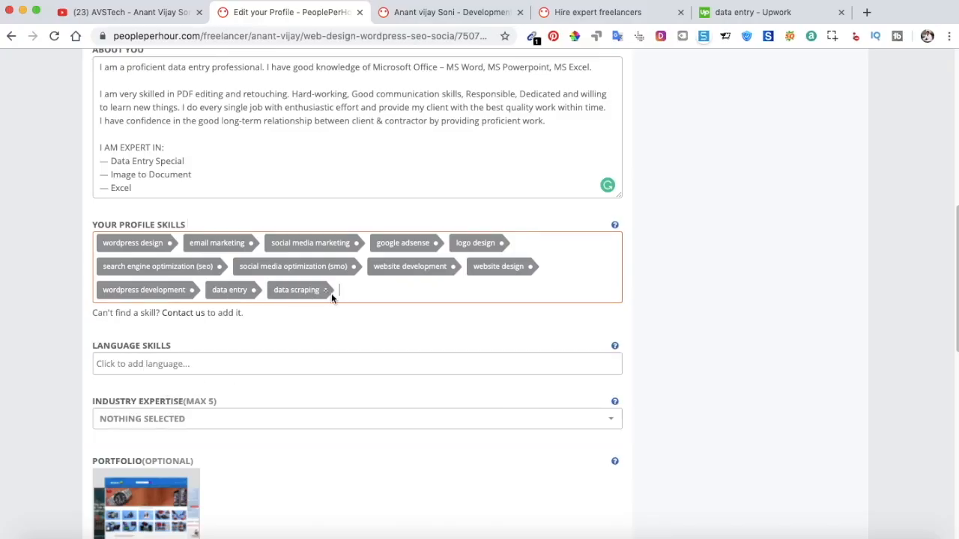
click(376, 290)
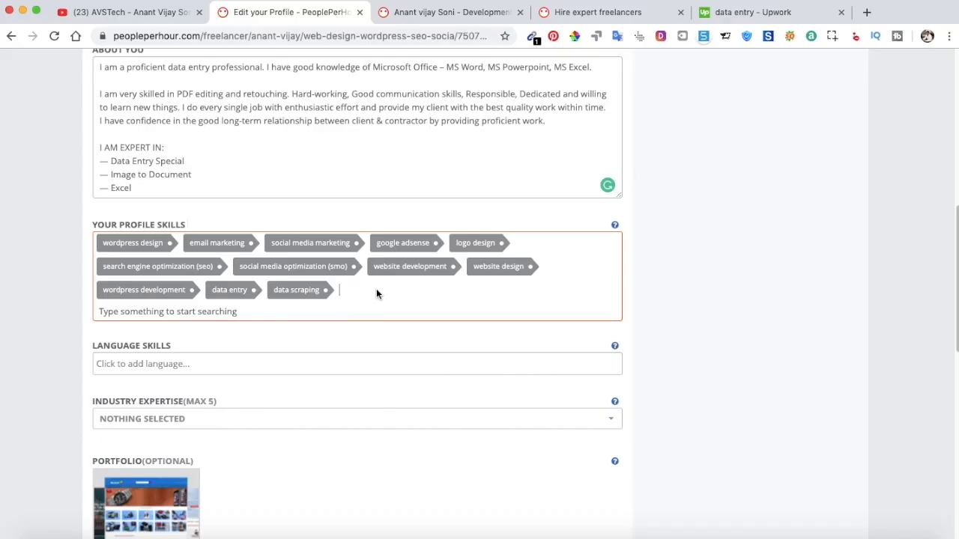
text(word)
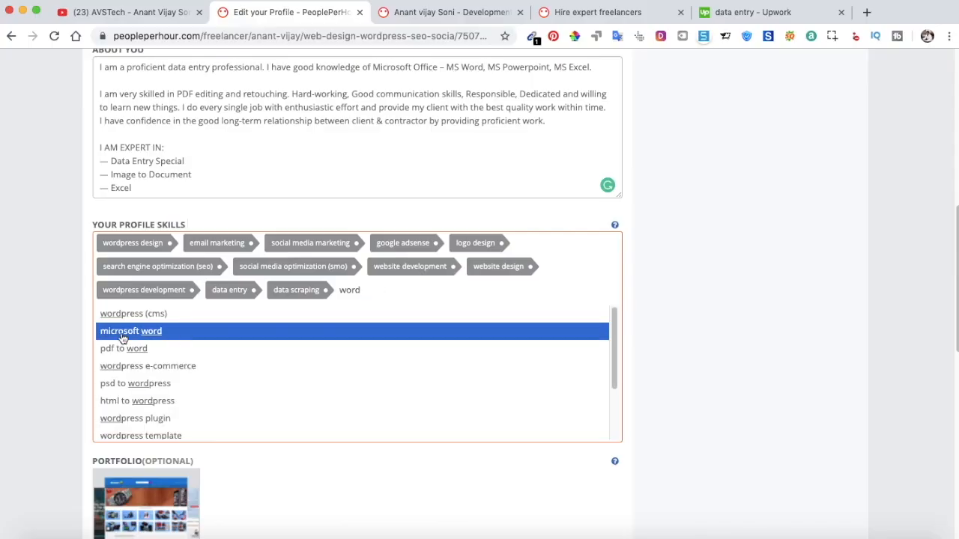
click(152, 335)
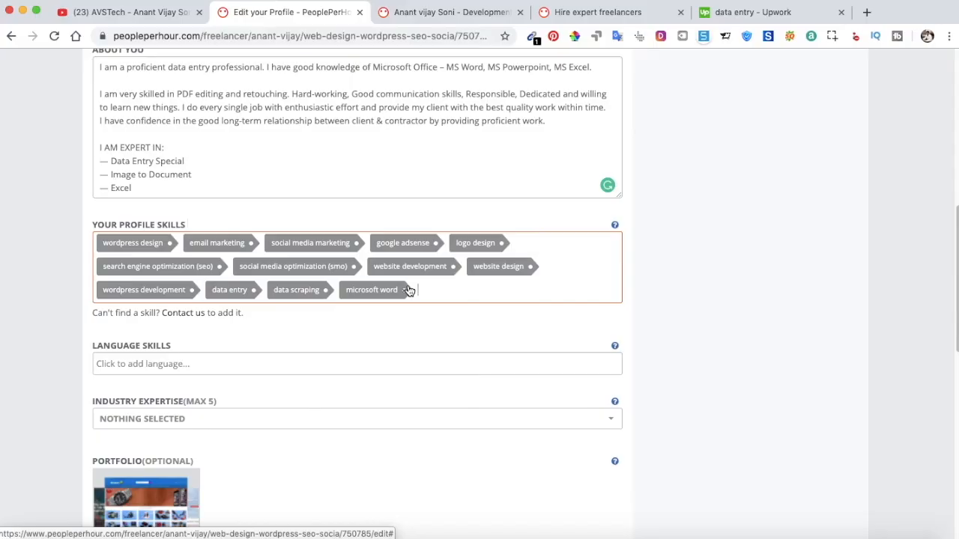
text(excel)
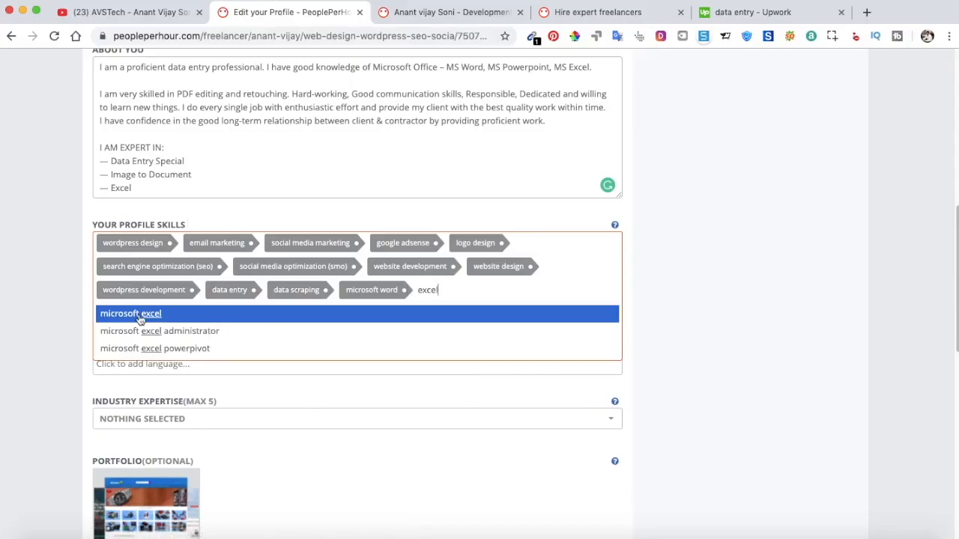
click(118, 313)
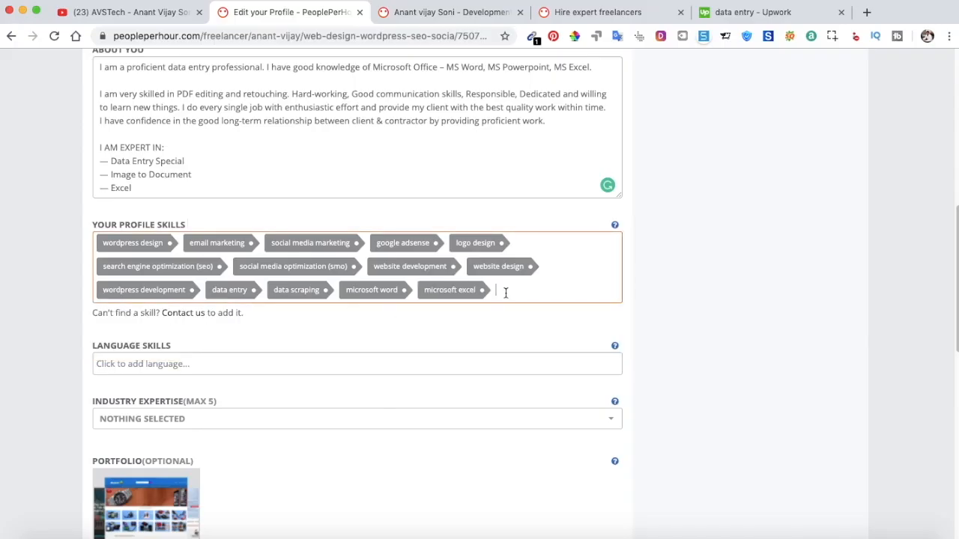
text(pdf)
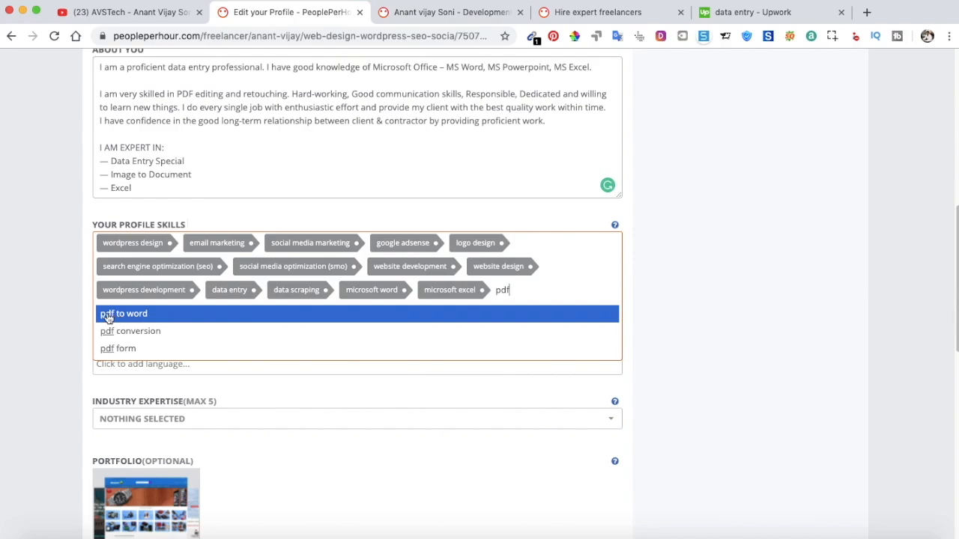
click(161, 314)
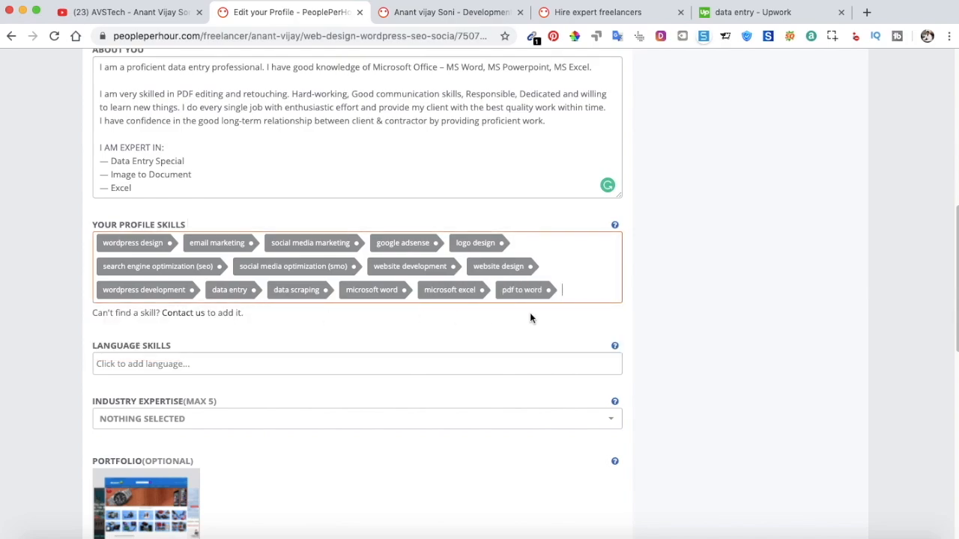
Remove the data scraping, Microsoft Word, Microsoft Excel and PDF to Word skills.
text(p)
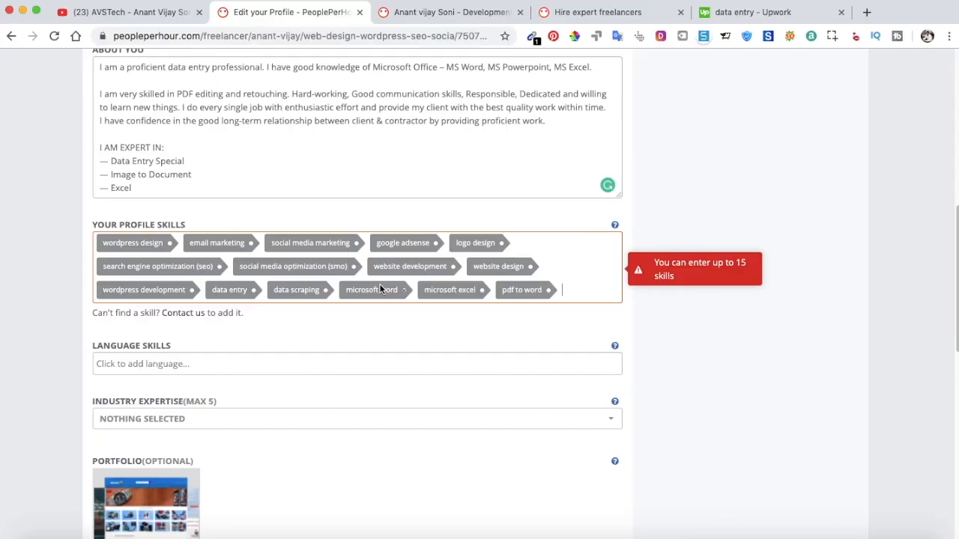
click(326, 291)
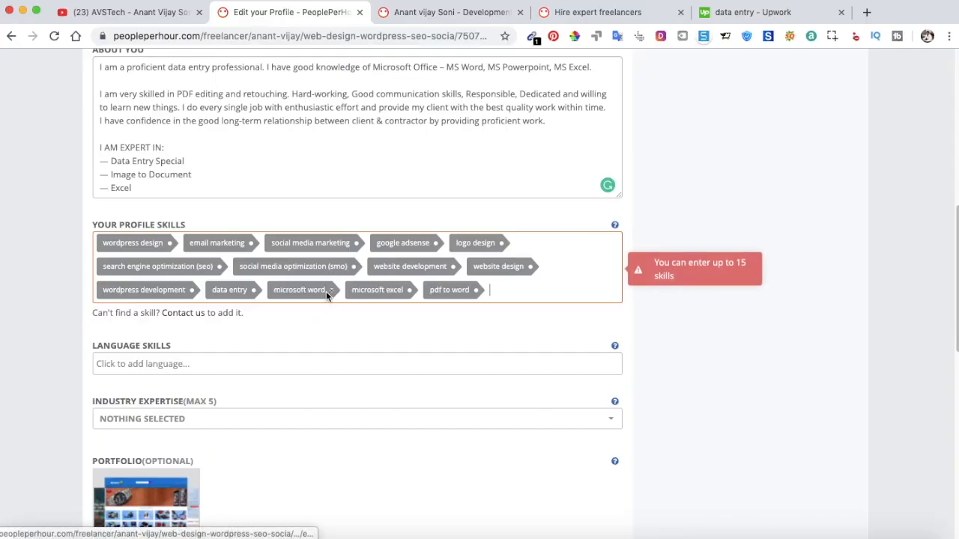
click(330, 290)
click(329, 290)
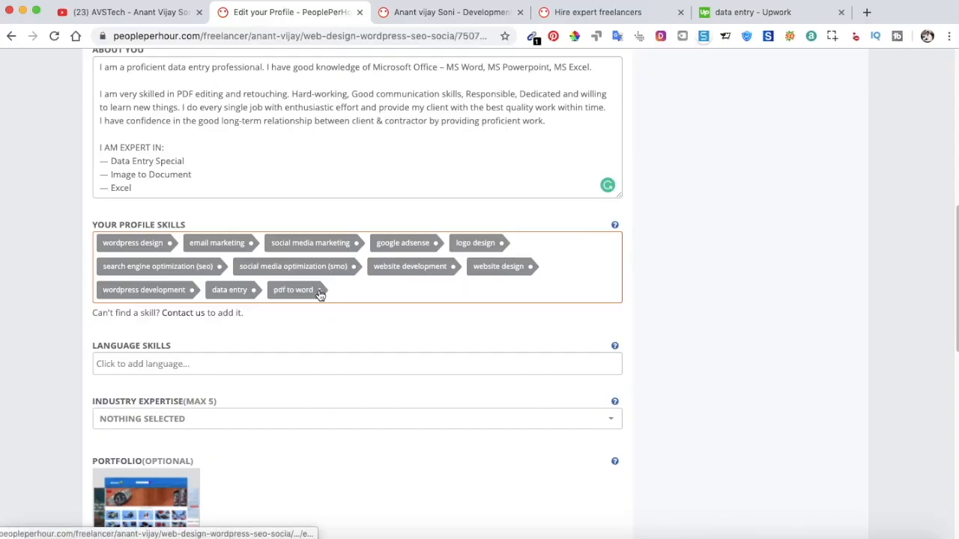
click(319, 291)
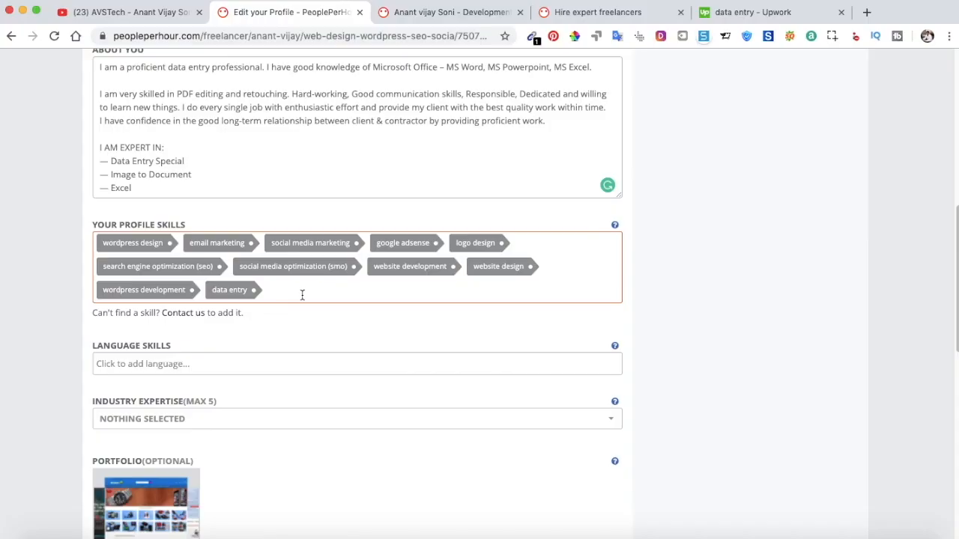
Add pdf conversion and image editing as profile skills.
text(pdf)
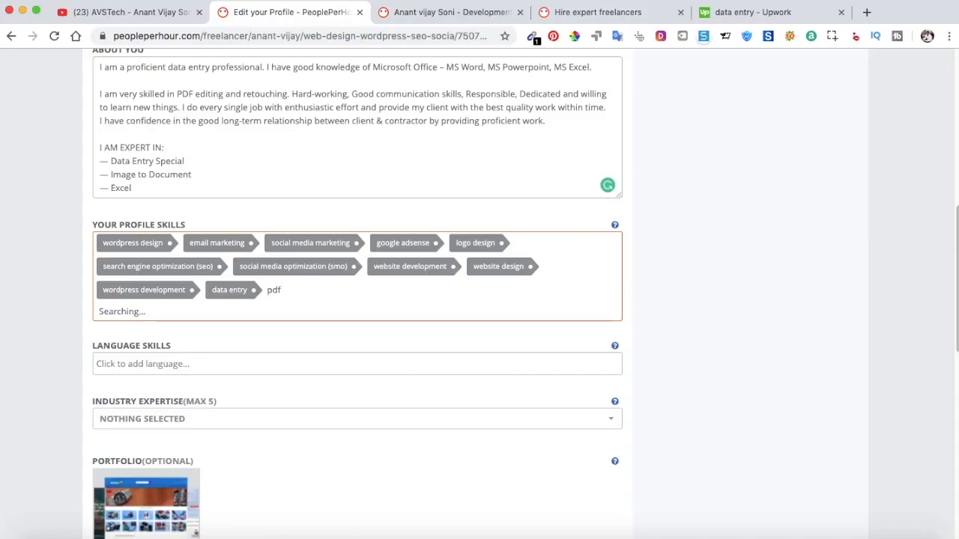
click(143, 334)
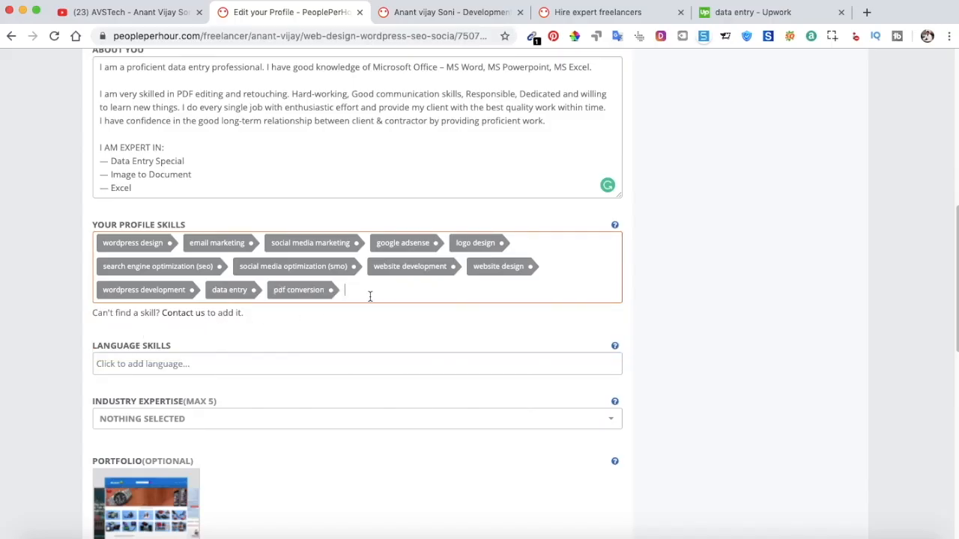
text(image to)
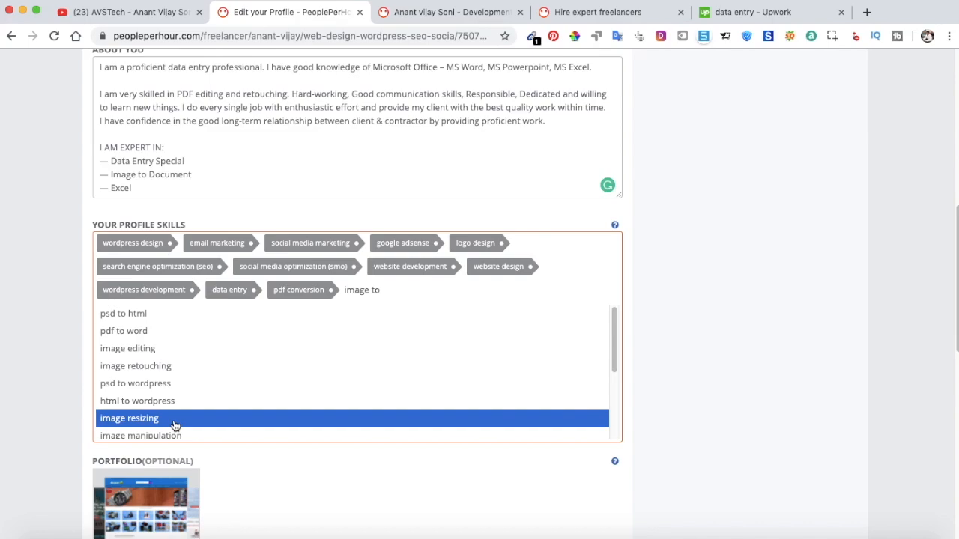
scroll(189, 411, down, 3)
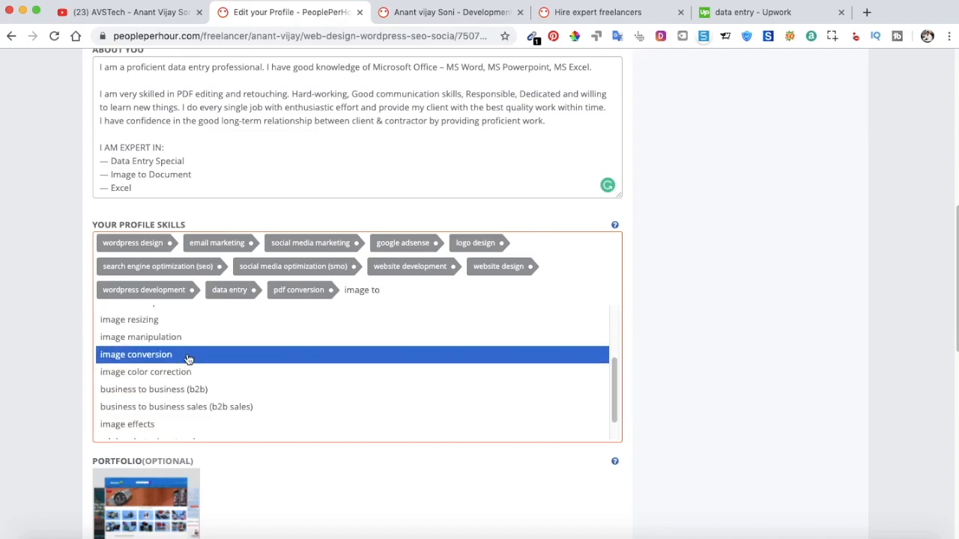
scroll(188, 364, down, 1)
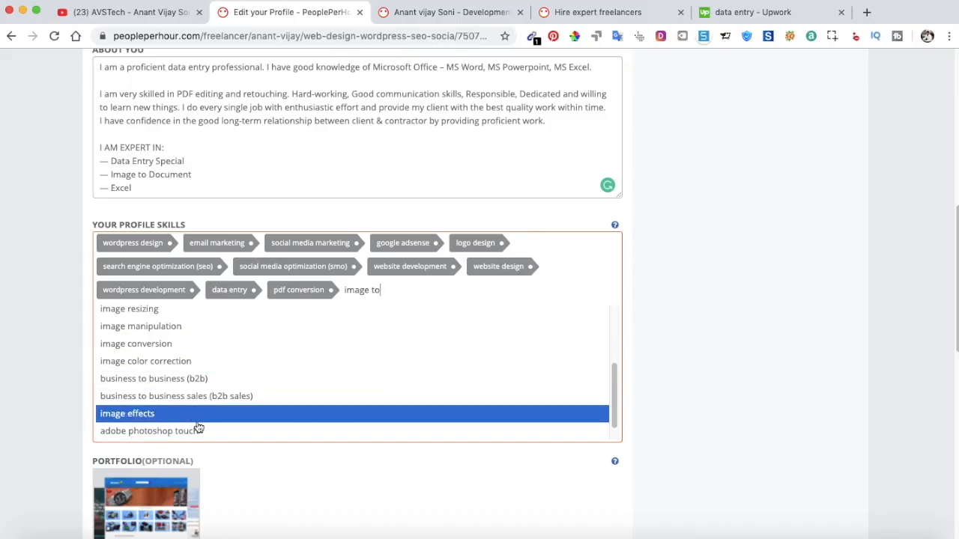
scroll(260, 343, up, 5)
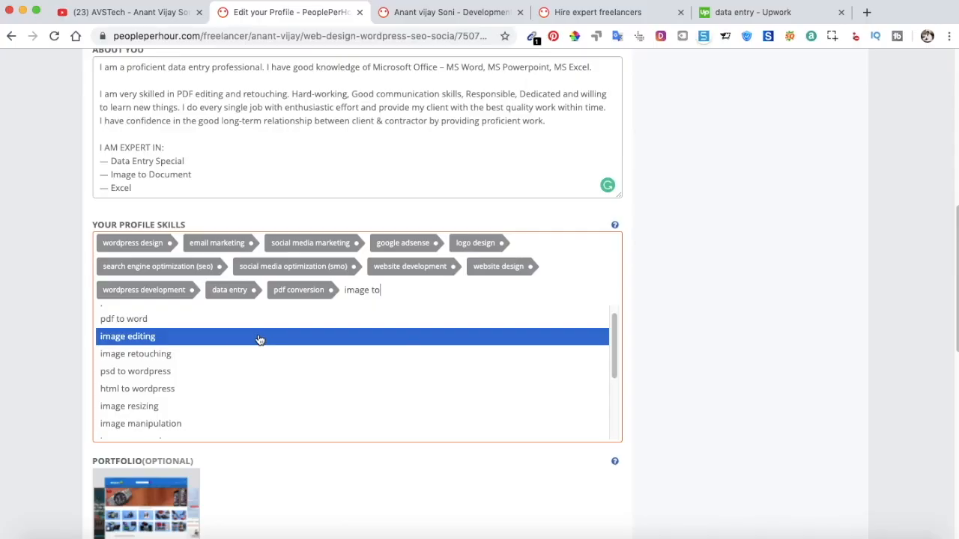
click(260, 337)
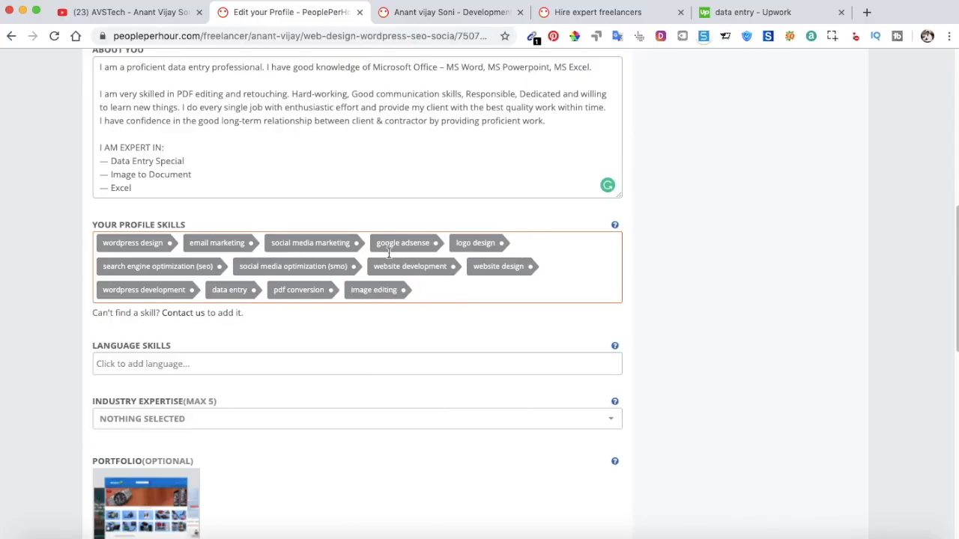
scroll(181, 358, down, 1)
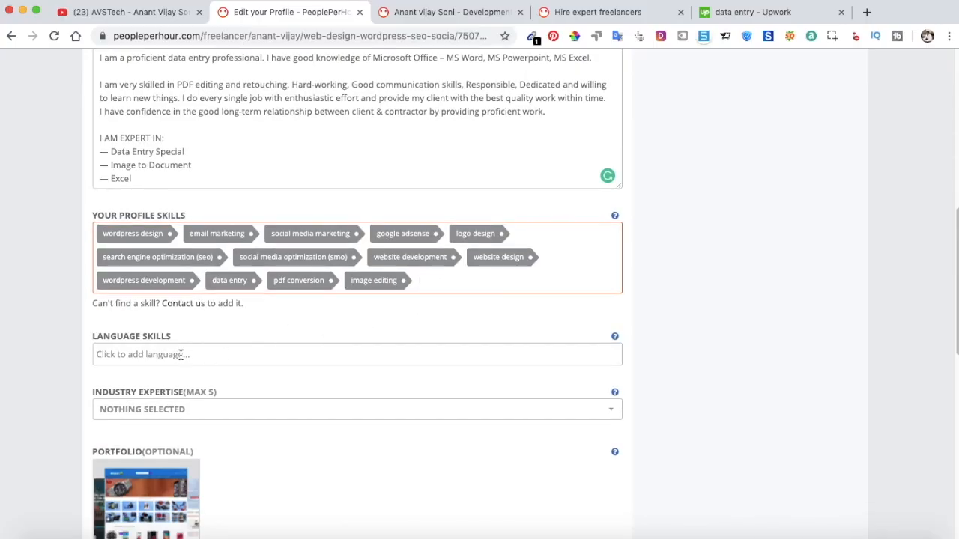
Add Hindi, English and French as languages, then remove the French tag.
click(180, 354)
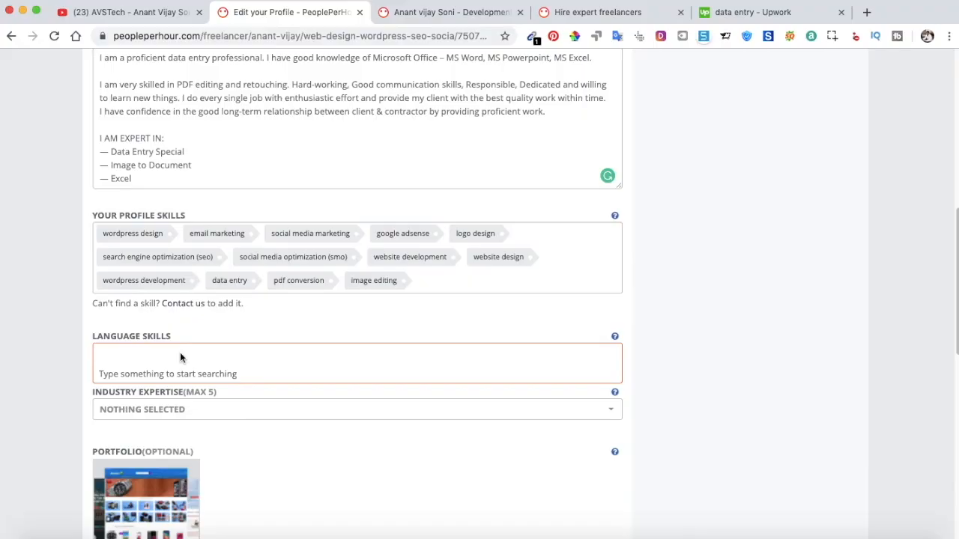
text(c)
key(BackSpace)
text(hi)
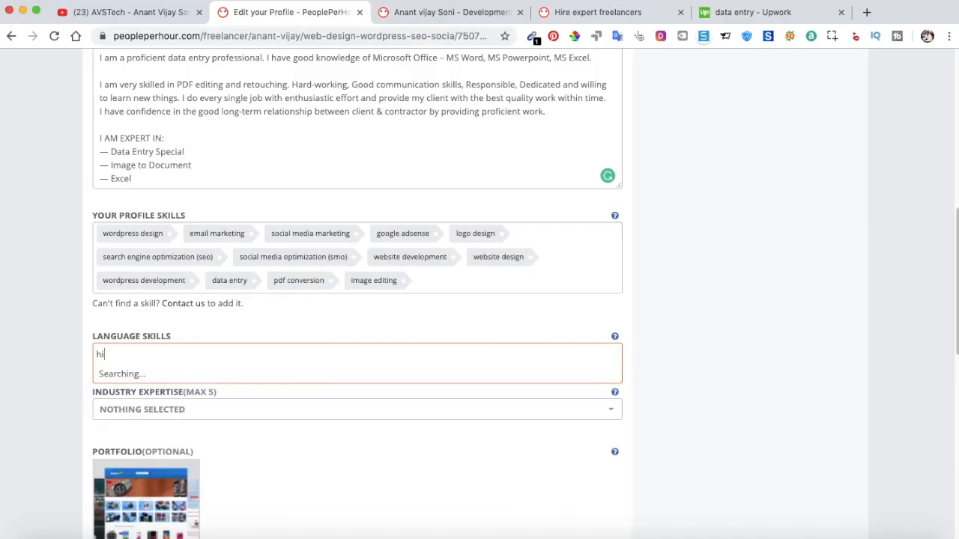
text(ndi)
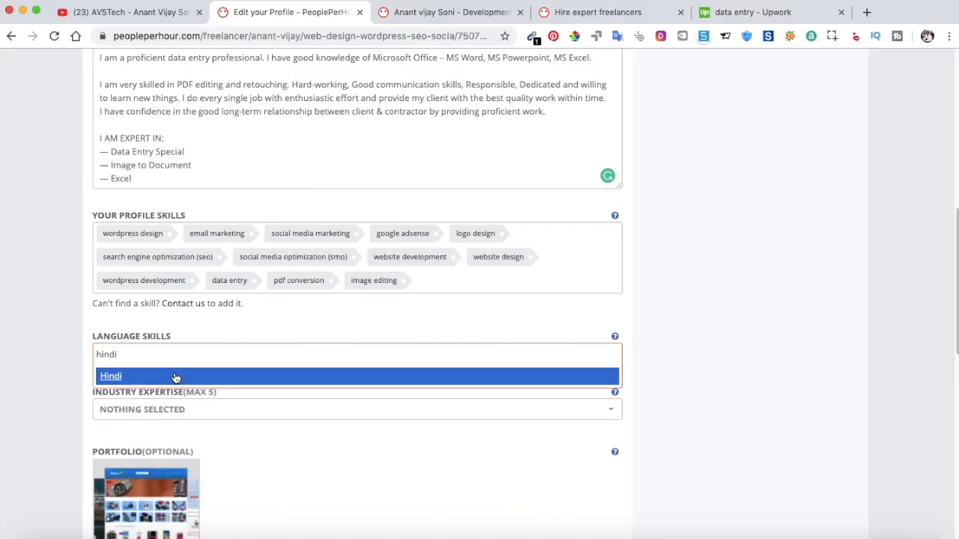
click(174, 375)
text(eng)
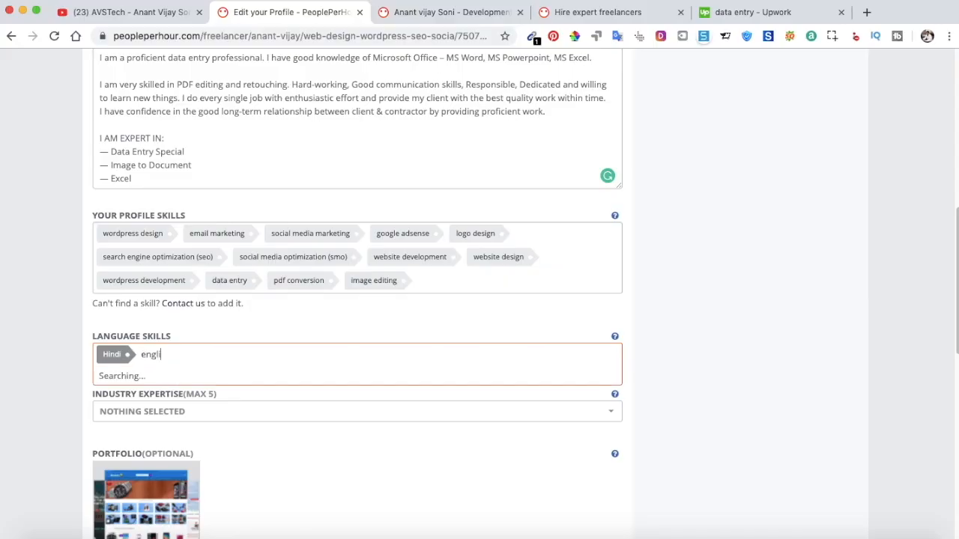
text(li)
click(160, 376)
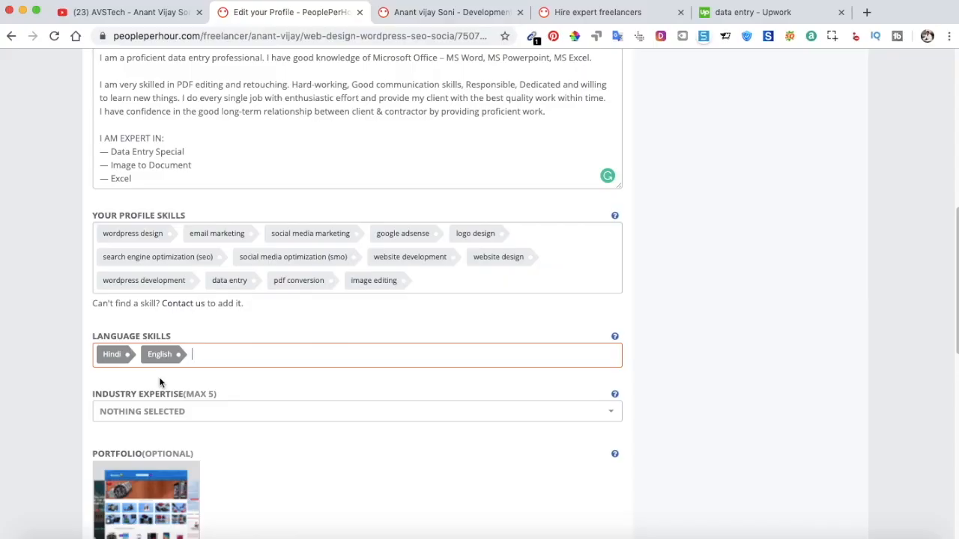
text(fren)
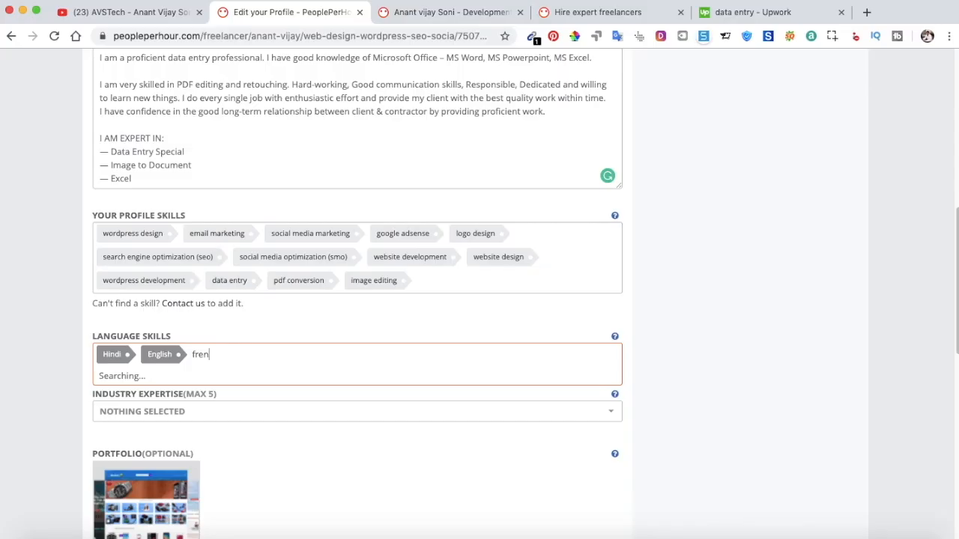
text(c)
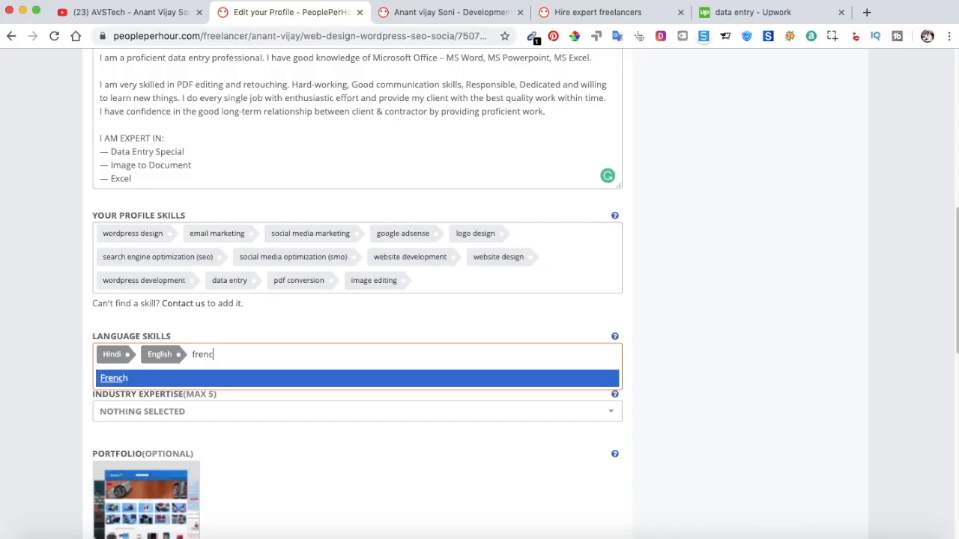
click(120, 381)
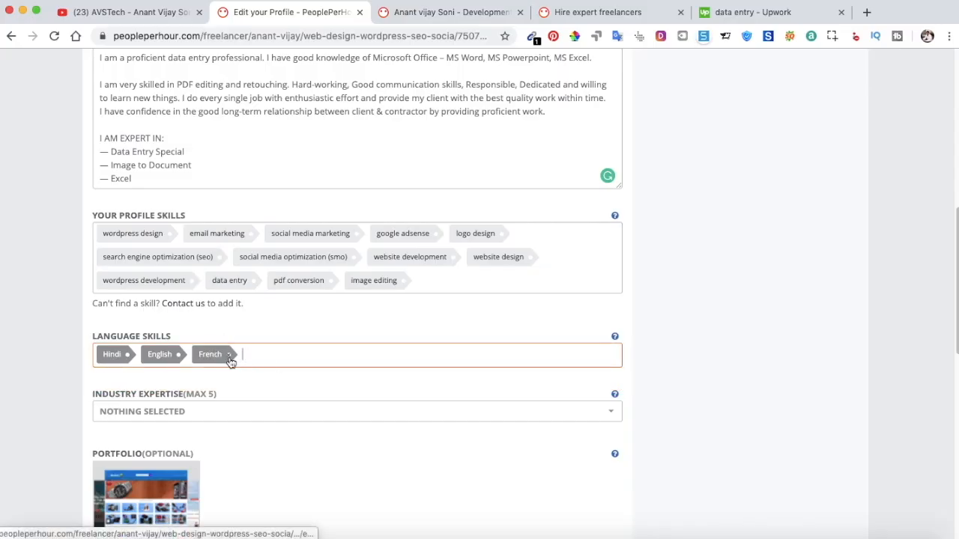
click(231, 356)
scroll(192, 373, down, 1)
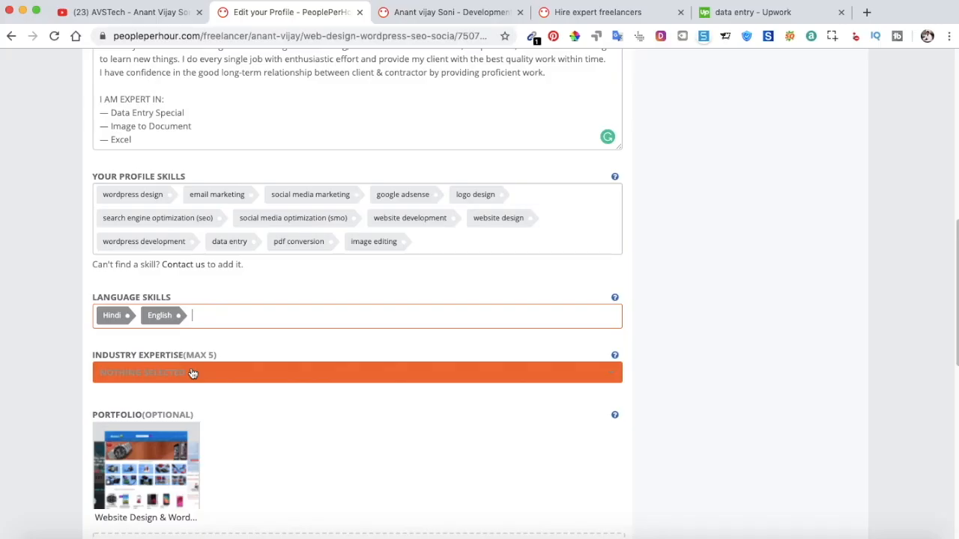
click(234, 377)
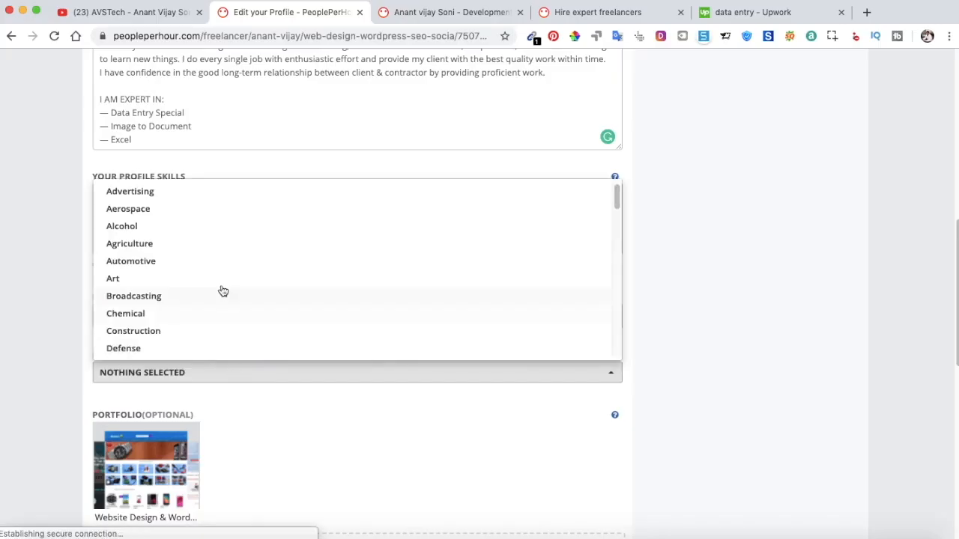
scroll(217, 254, down, 5)
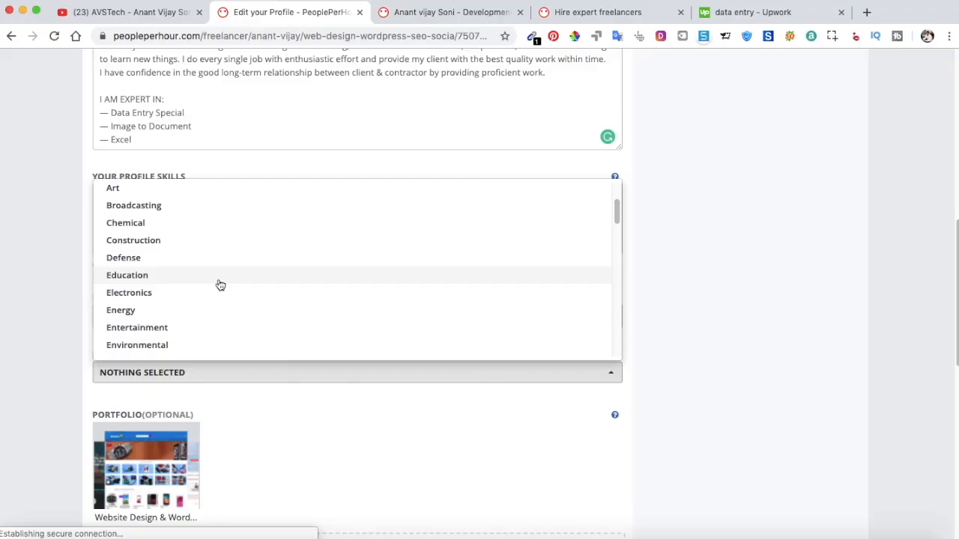
scroll(219, 283, down, 1)
scroll(220, 304, down, 1)
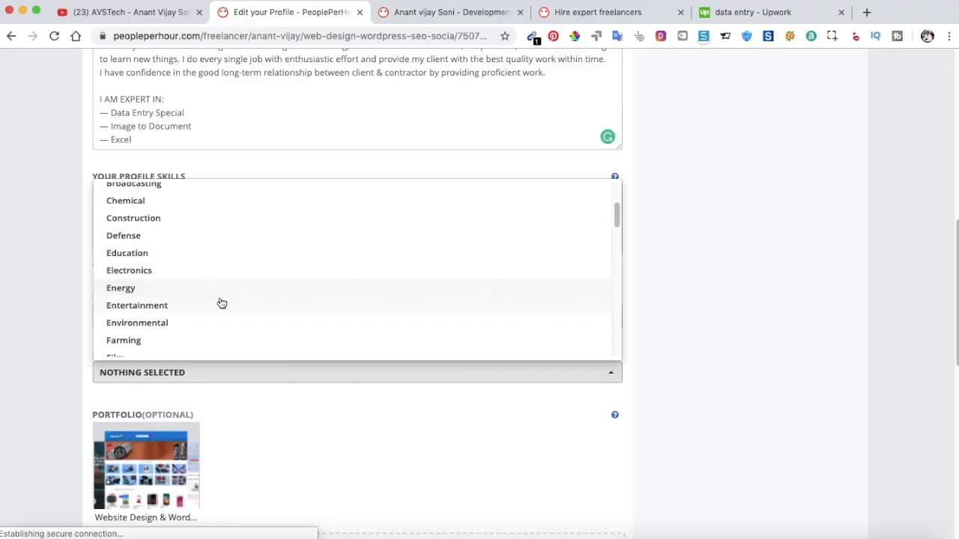
scroll(222, 307, down, 1)
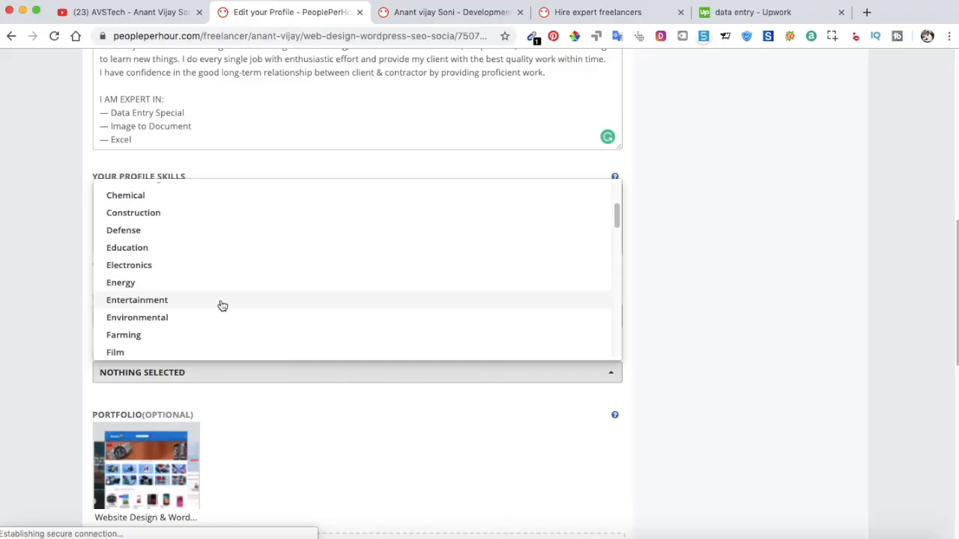
scroll(222, 306, up, 2)
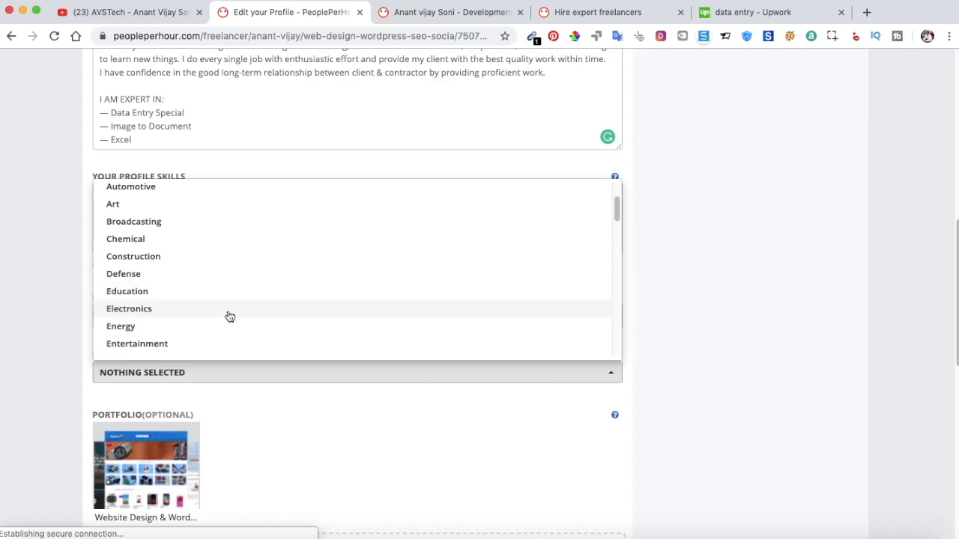
scroll(228, 313, down, 2)
scroll(227, 310, down, 5)
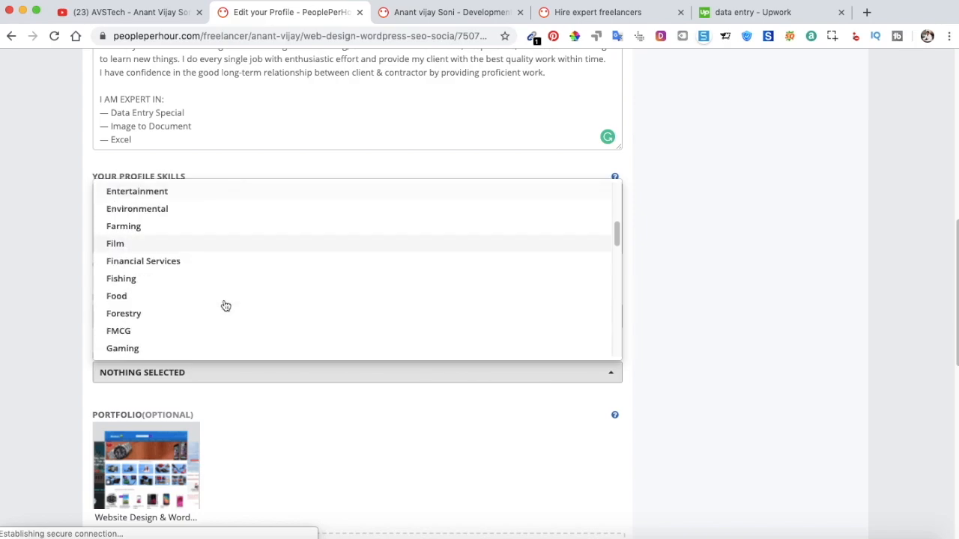
scroll(227, 307, down, 3)
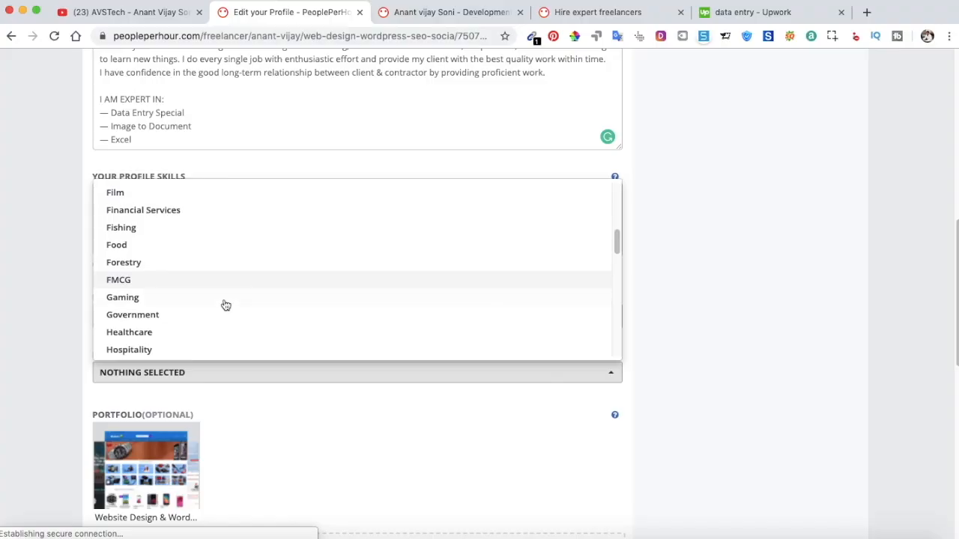
drag(617, 248, 630, 334)
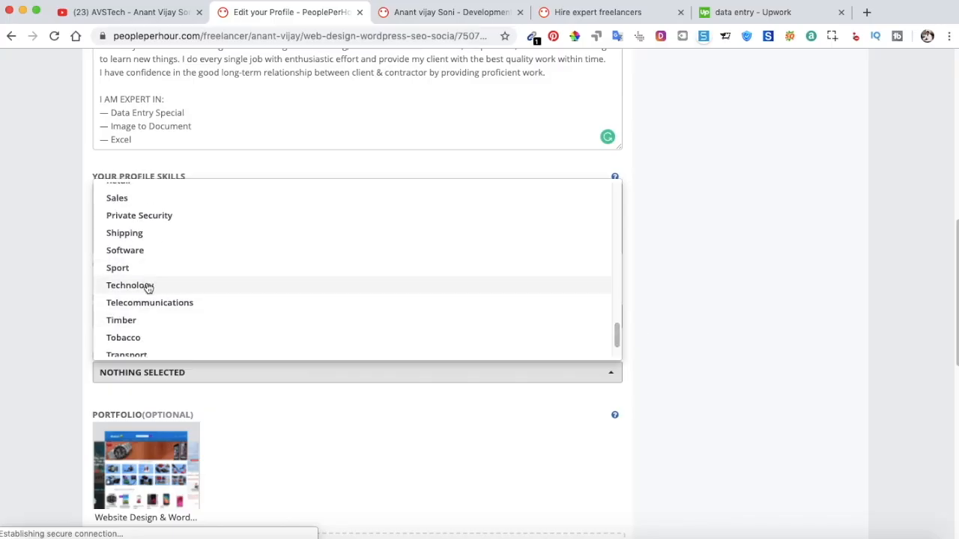
drag(616, 332, 616, 314)
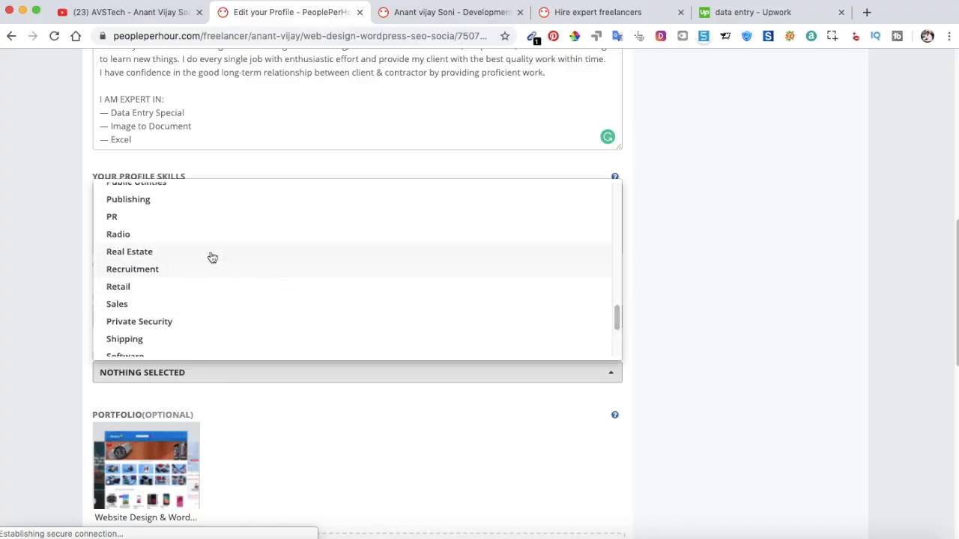
drag(618, 317, 618, 291)
click(617, 283)
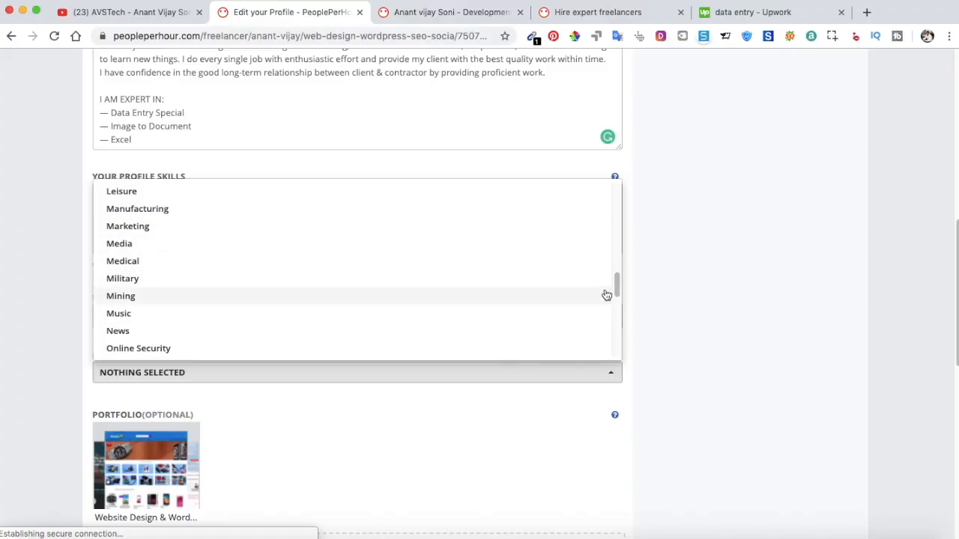
drag(616, 284, 616, 255)
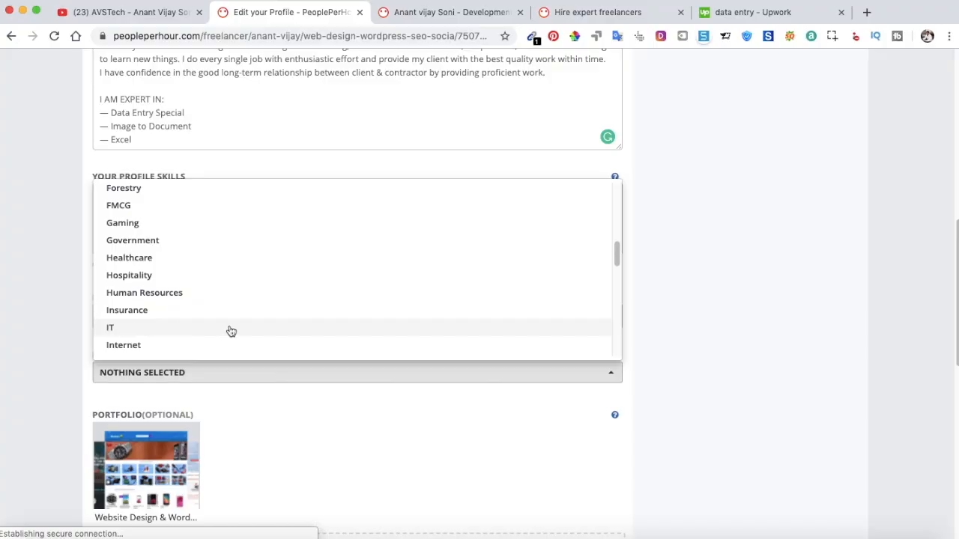
drag(615, 255, 620, 310)
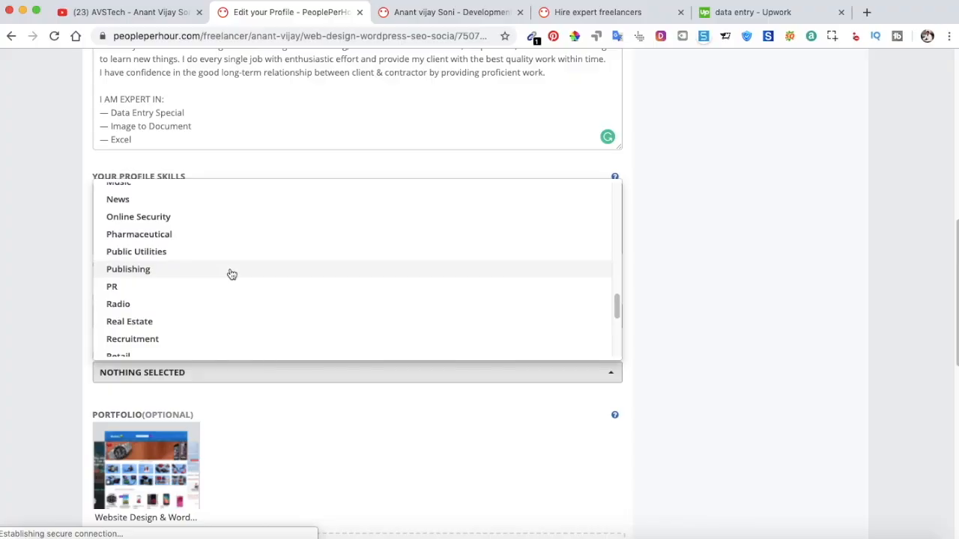
scroll(231, 278, down, 3)
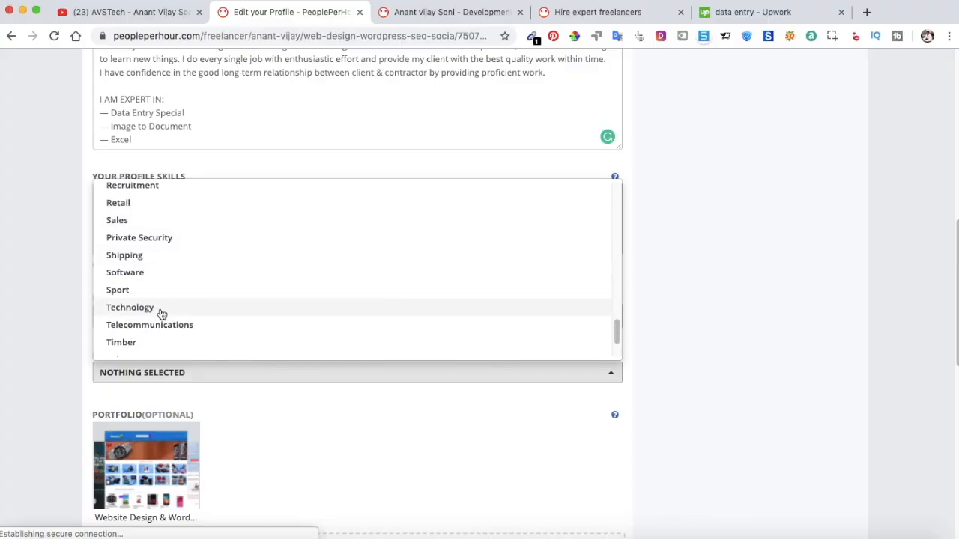
click(666, 297)
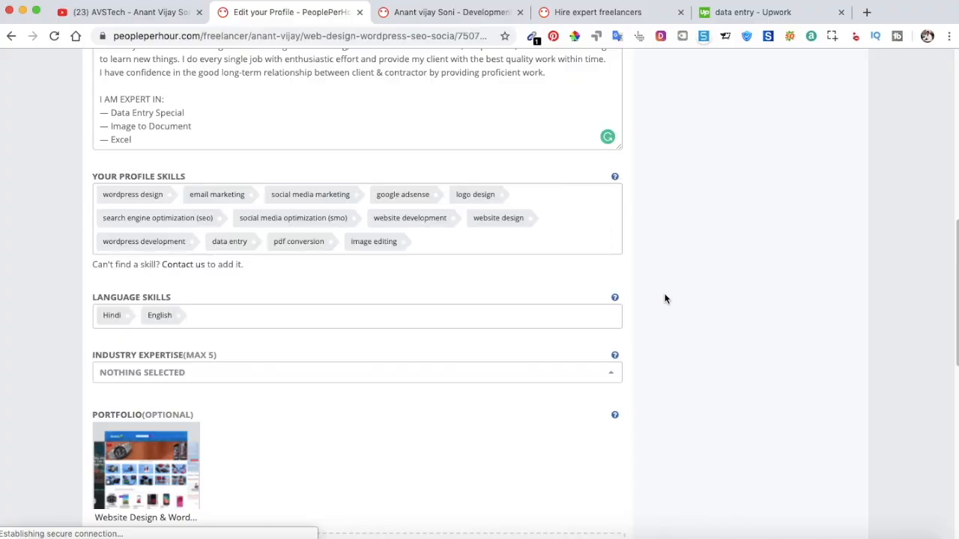
scroll(248, 343, down, 2)
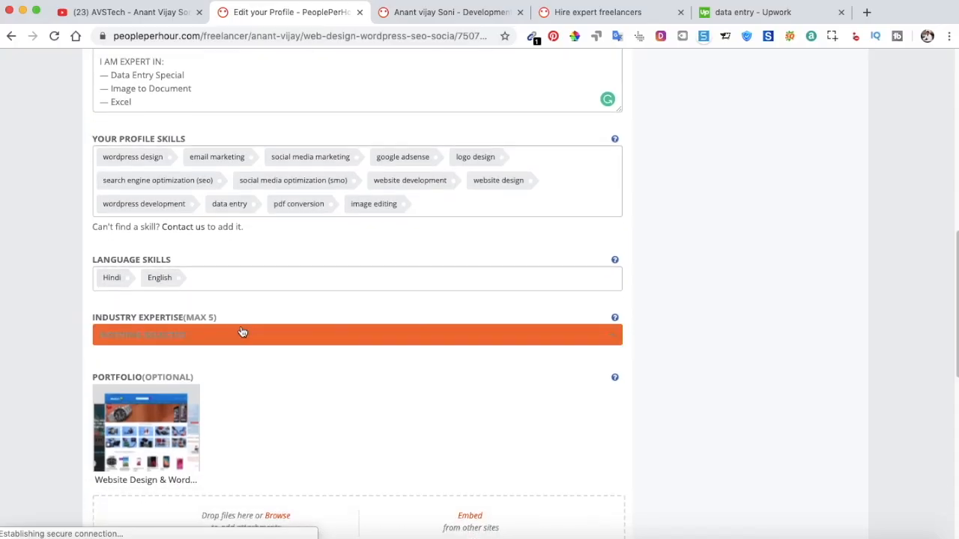
drag(218, 318, 183, 317)
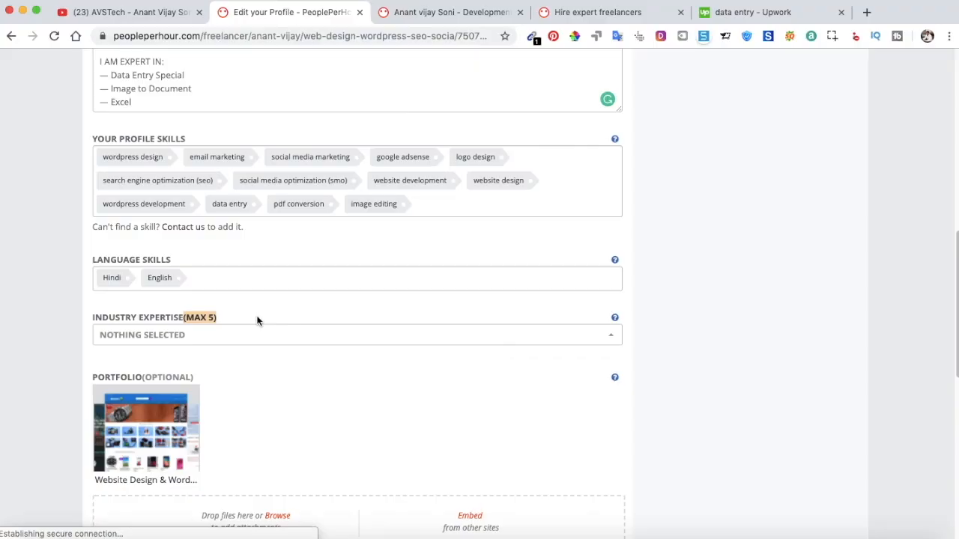
scroll(257, 321, down, 5)
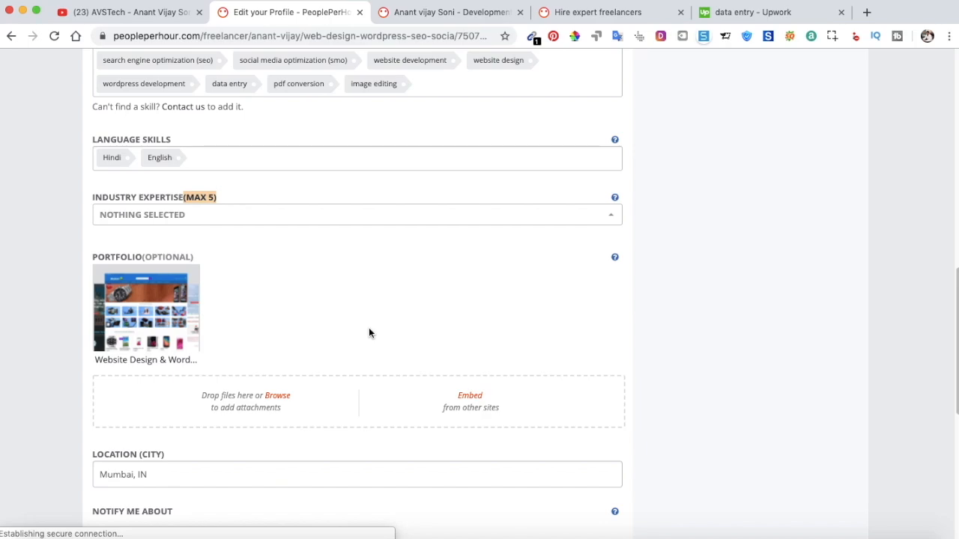
click(469, 395)
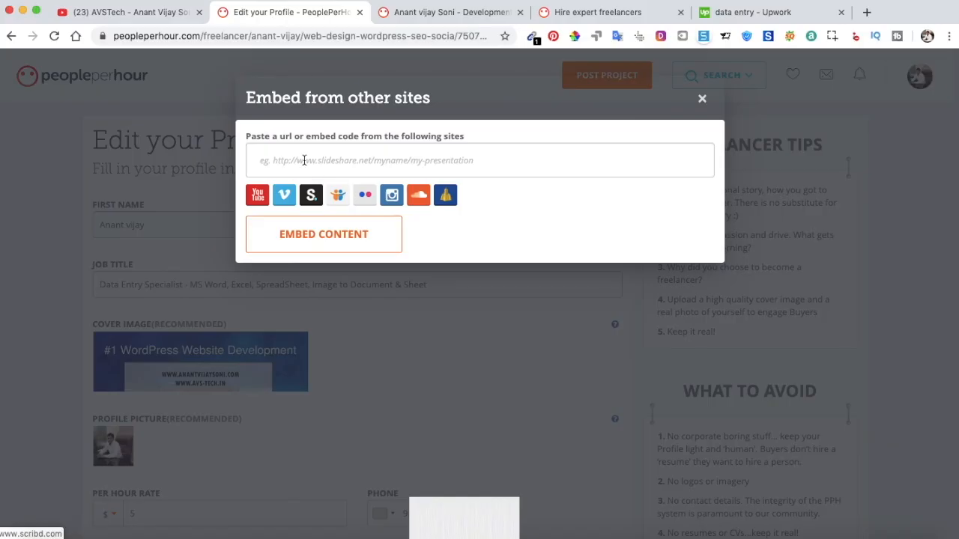
click(702, 100)
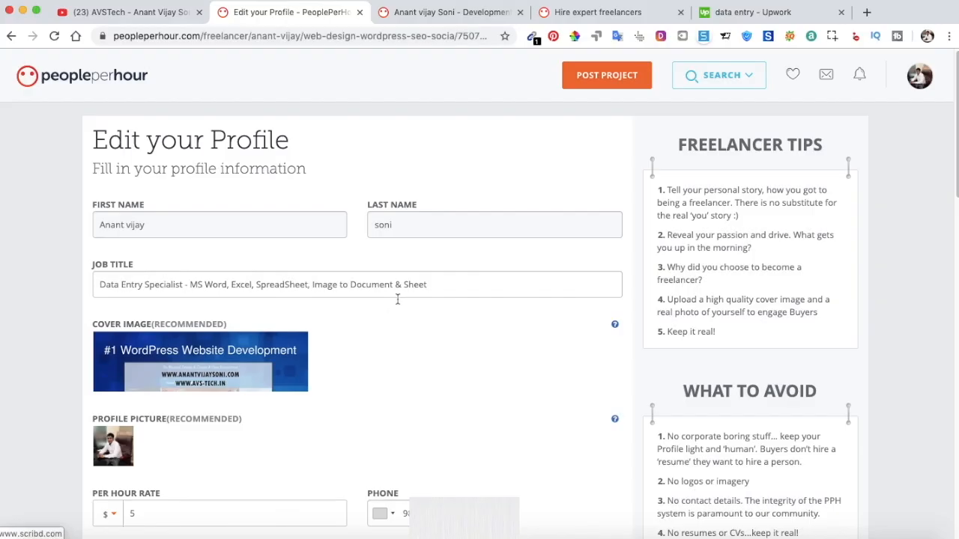
scroll(384, 318, down, 10)
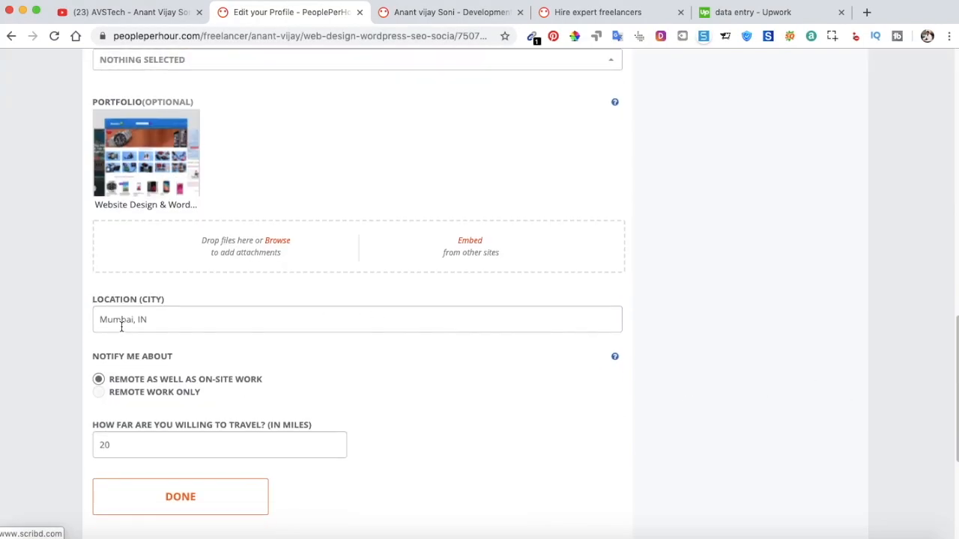
Set job notifications to remote as well as on-site work.
scroll(228, 321, down, 1)
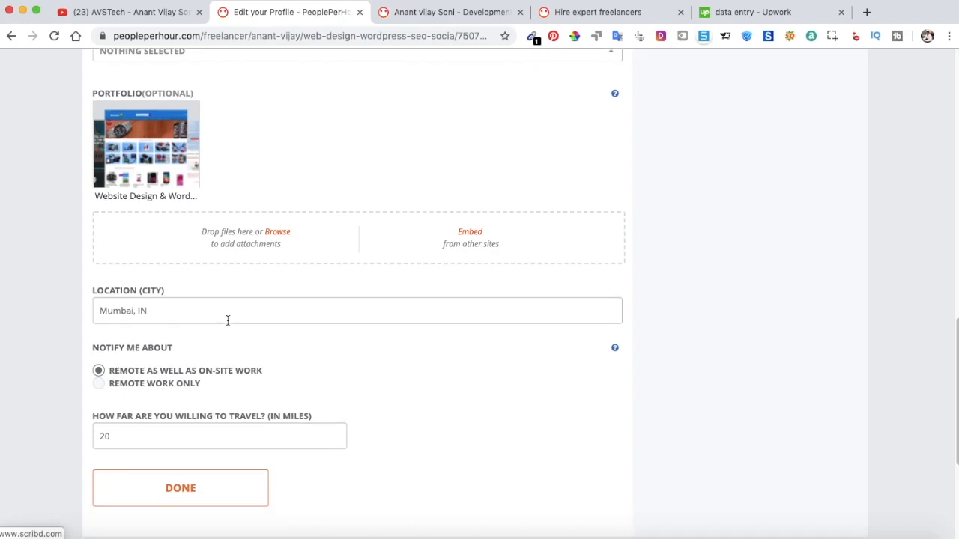
scroll(227, 319, down, 1)
scroll(227, 319, down, 2)
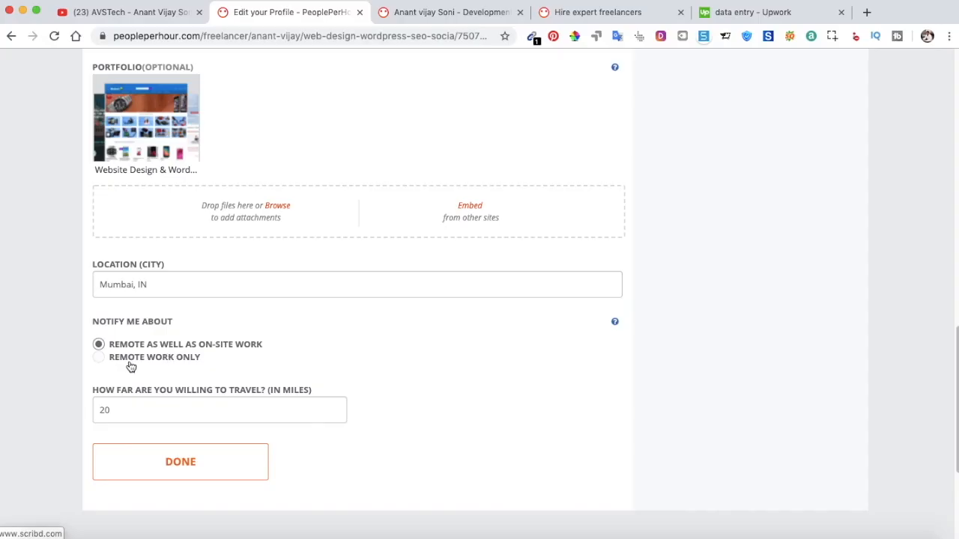
click(160, 358)
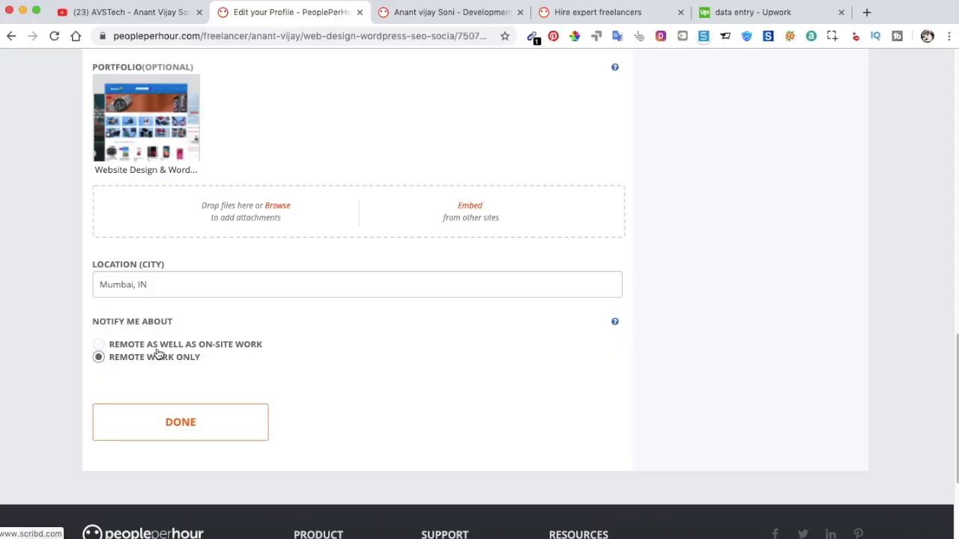
click(100, 344)
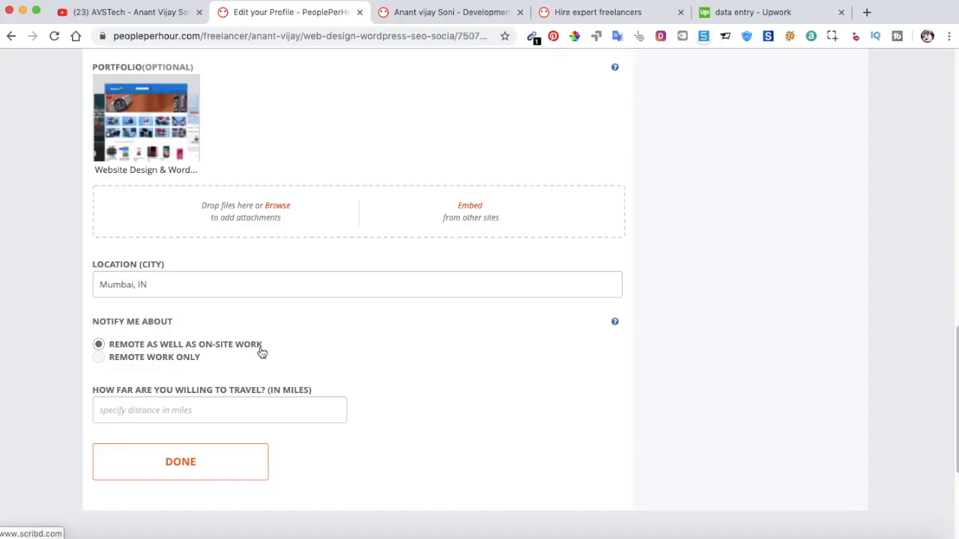
mouse_move(616, 322)
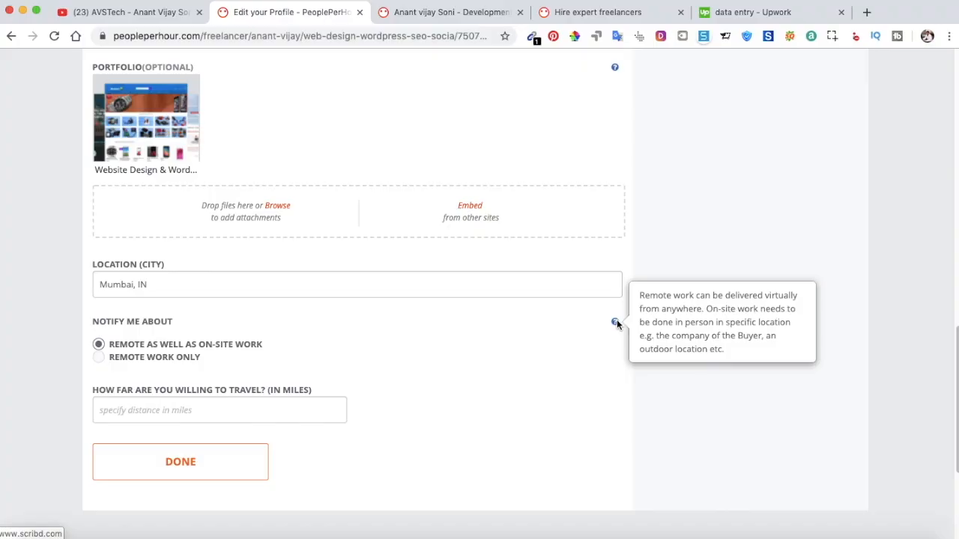
click(98, 357)
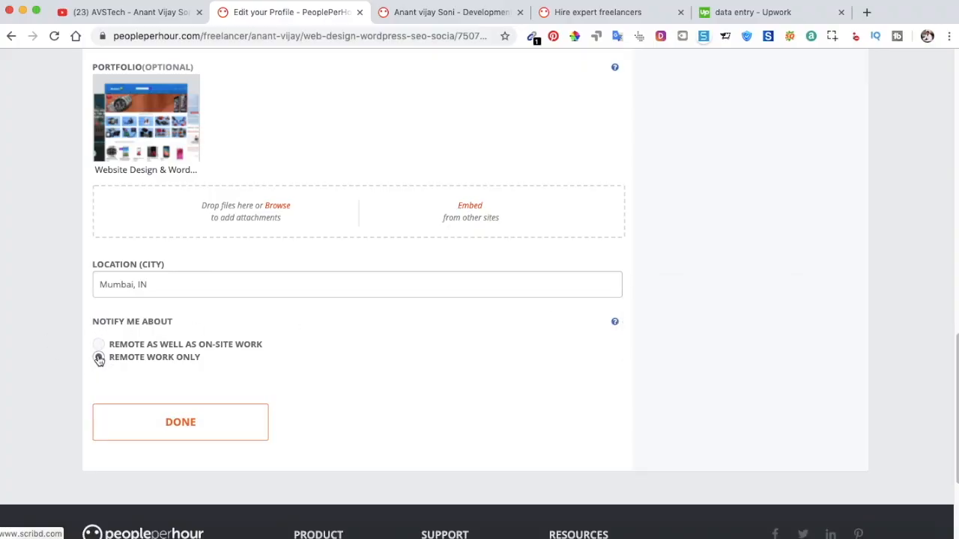
click(98, 345)
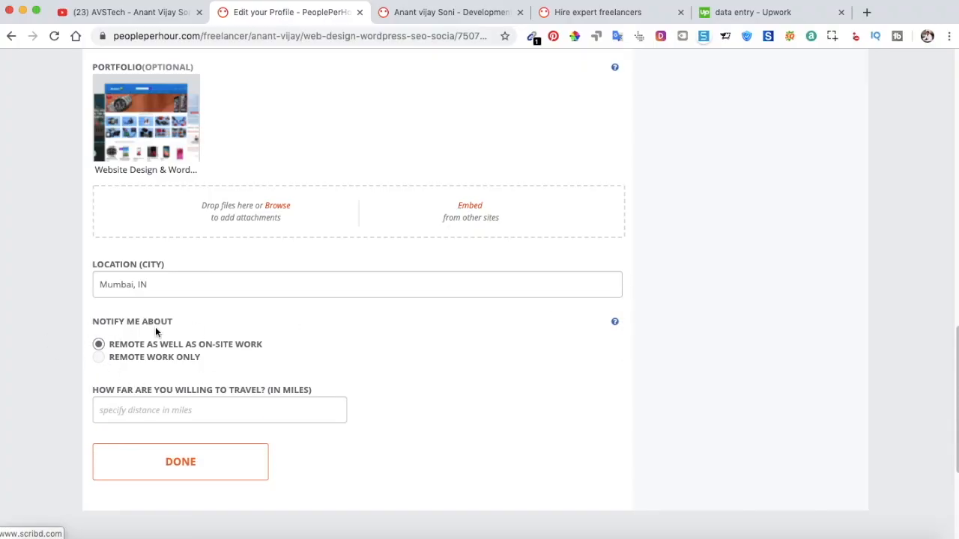
Enter a 45-mile travel distance, save the profile, and view the public profile.
click(113, 410)
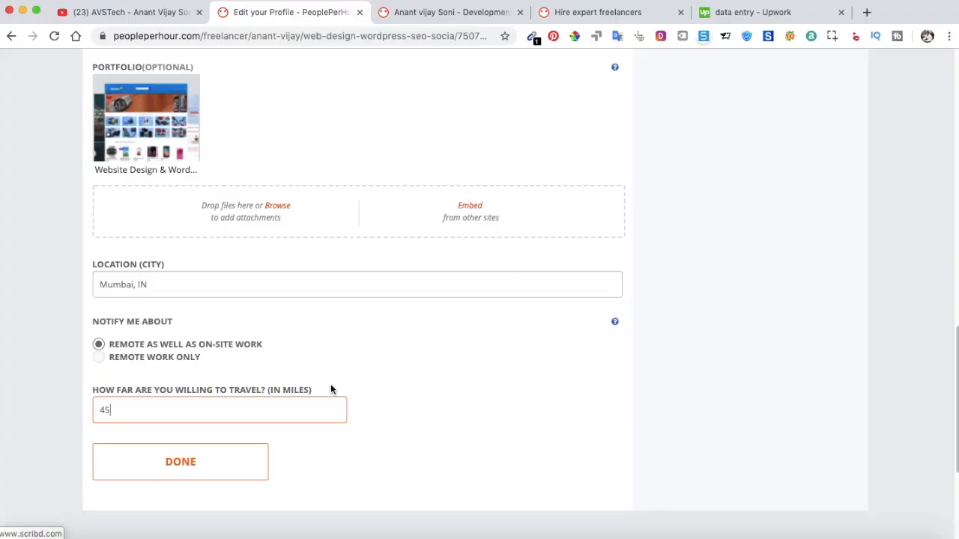
click(250, 462)
click(438, 14)
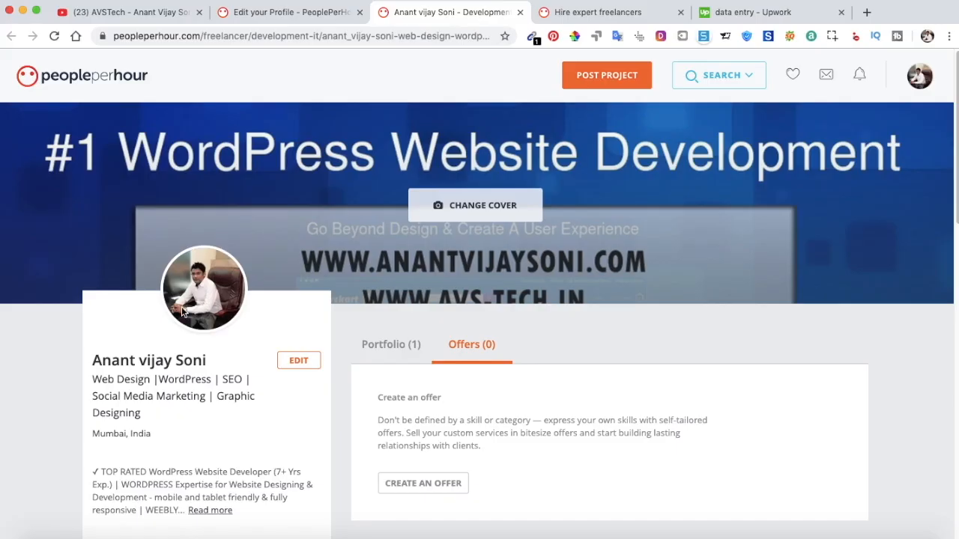
scroll(179, 313, down, 5)
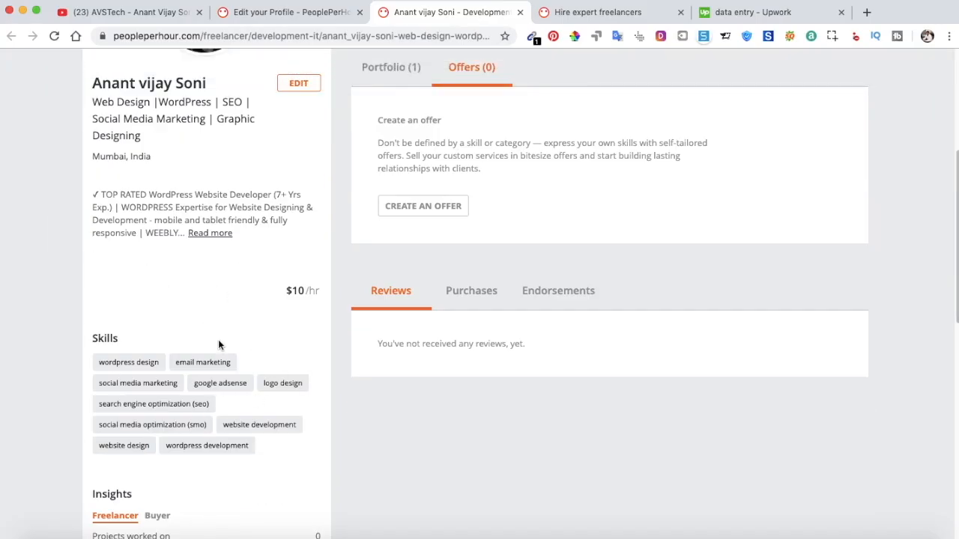
scroll(218, 346, up, 3)
scroll(255, 365, down, 2)
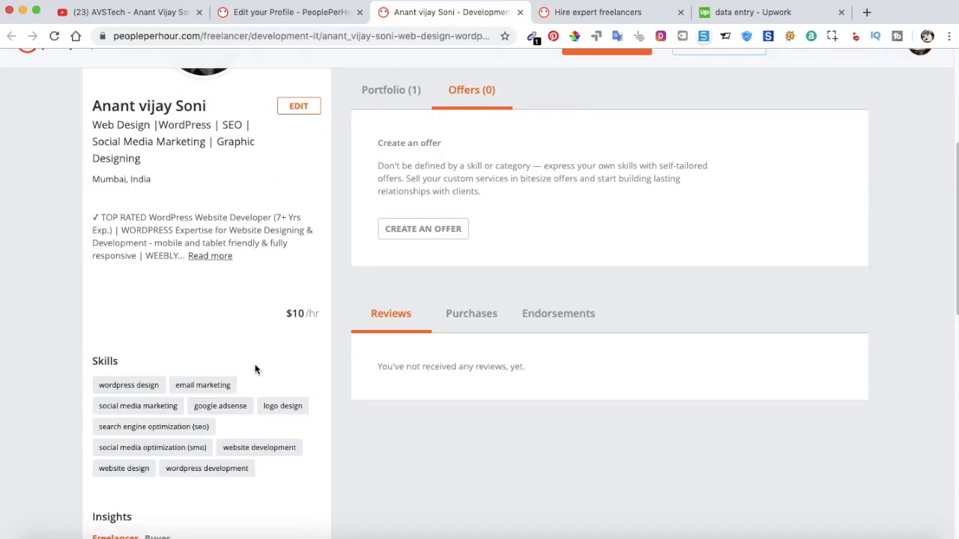
scroll(255, 369, down, 4)
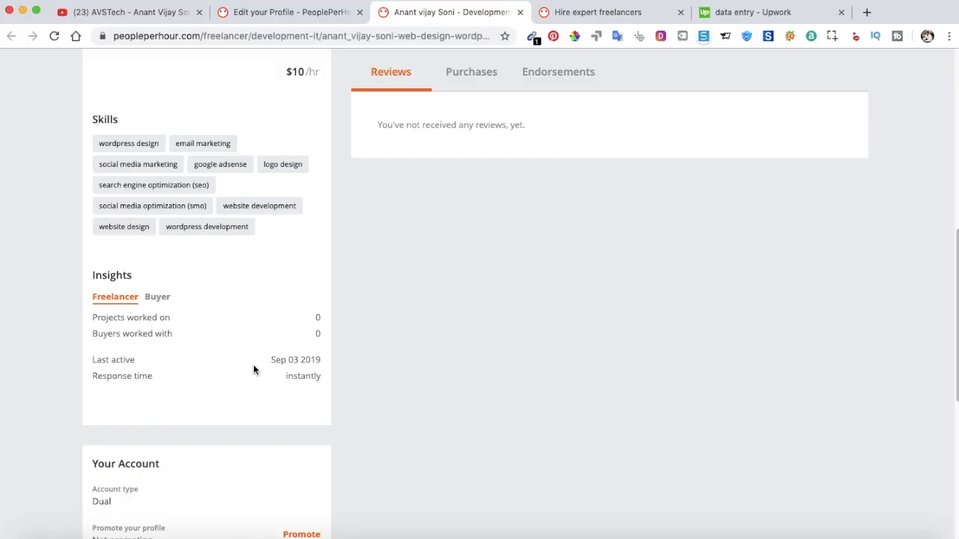
scroll(300, 300, up, 5)
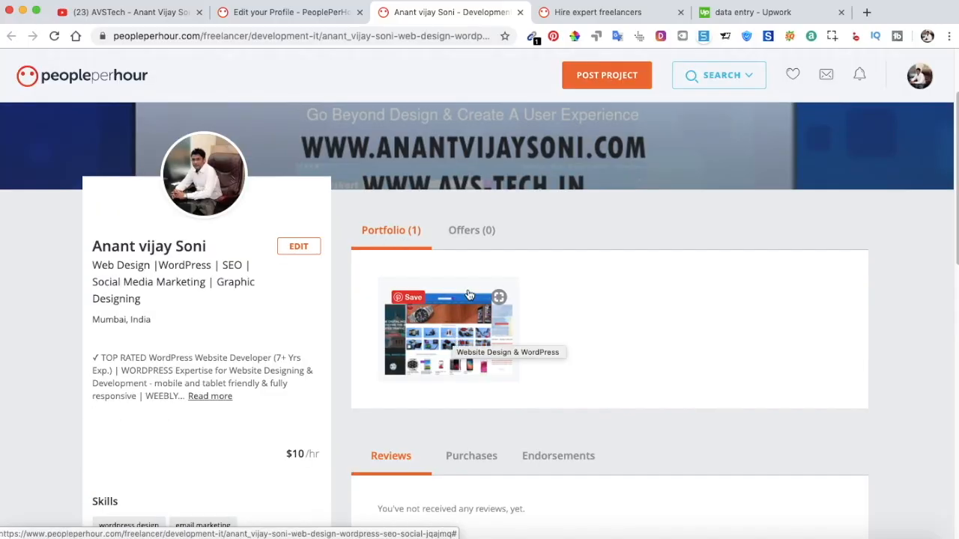
click(269, 12)
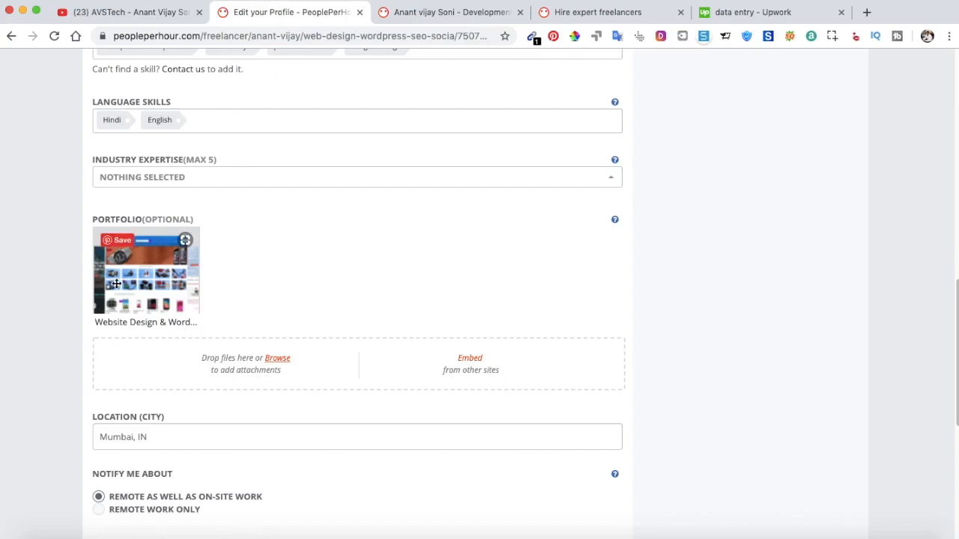
click(442, 22)
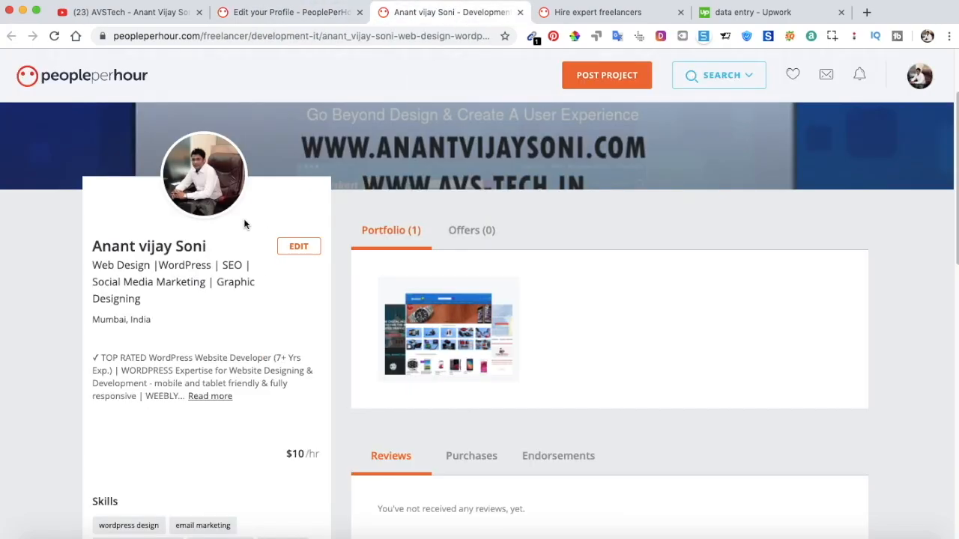
click(287, 21)
scroll(271, 244, up, 1)
scroll(271, 249, up, 3)
scroll(271, 248, down, 4)
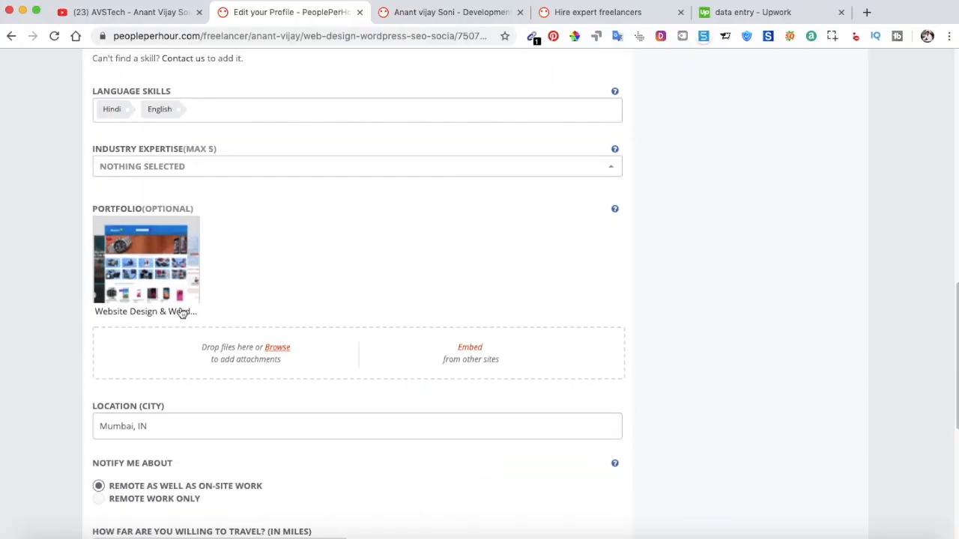
Start a portfolio upload, cancel the file picker, and open a new browser tab.
click(279, 348)
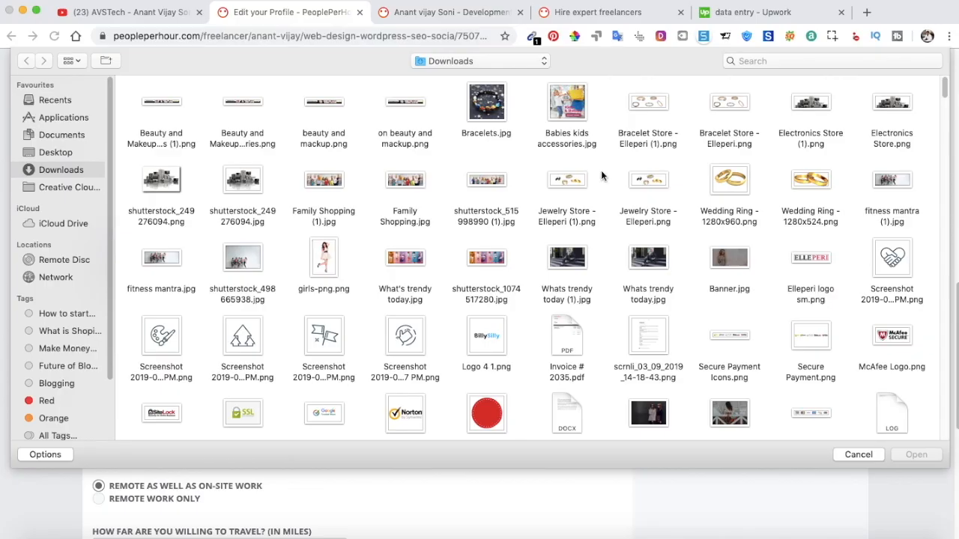
click(844, 454)
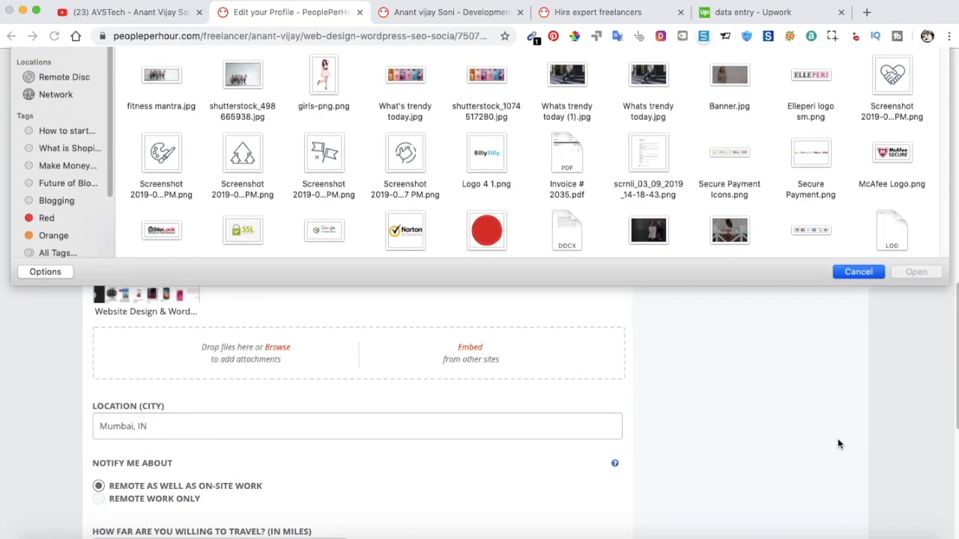
click(867, 12)
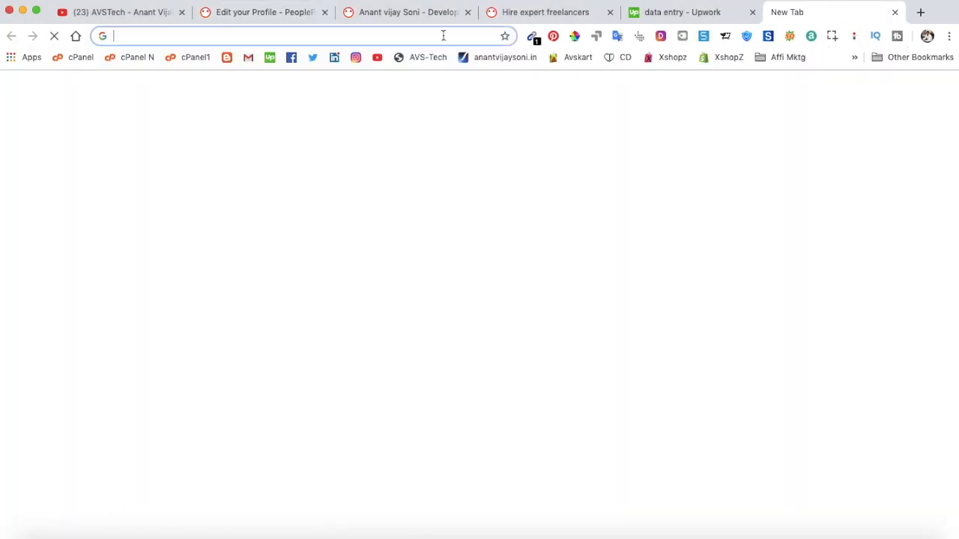
Search Google Images for 'data entry work' and save a spreadsheet image to the computer.
text(data )
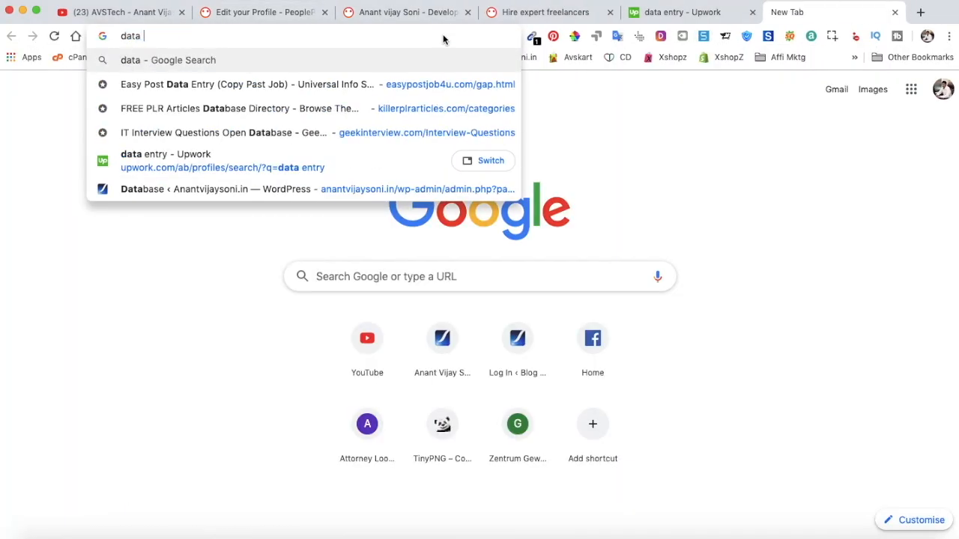
text(entry )
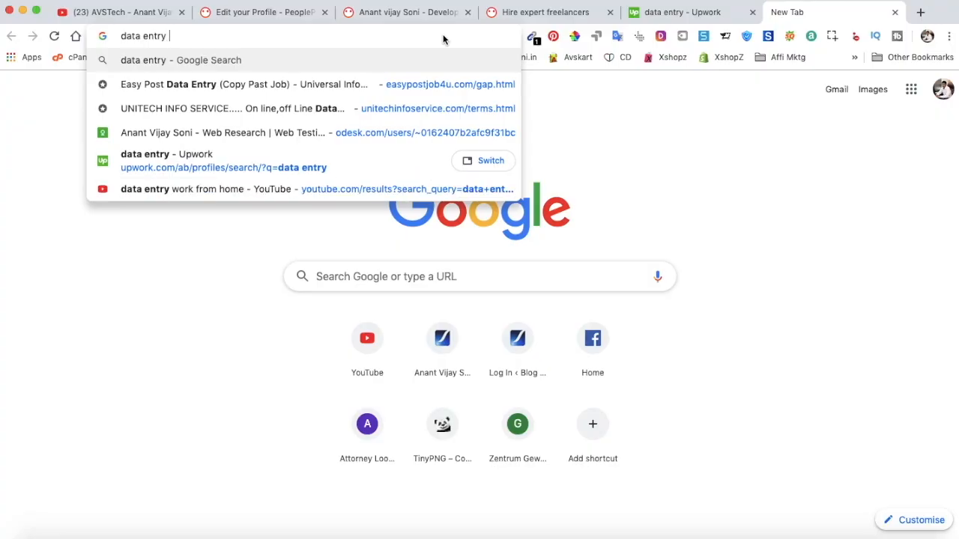
text(work)
key(Return)
click(172, 119)
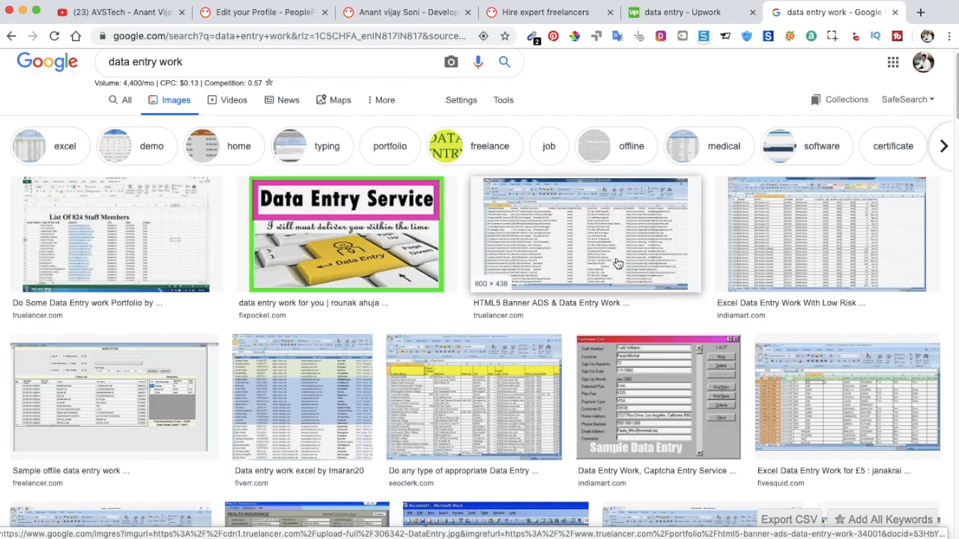
click(550, 225)
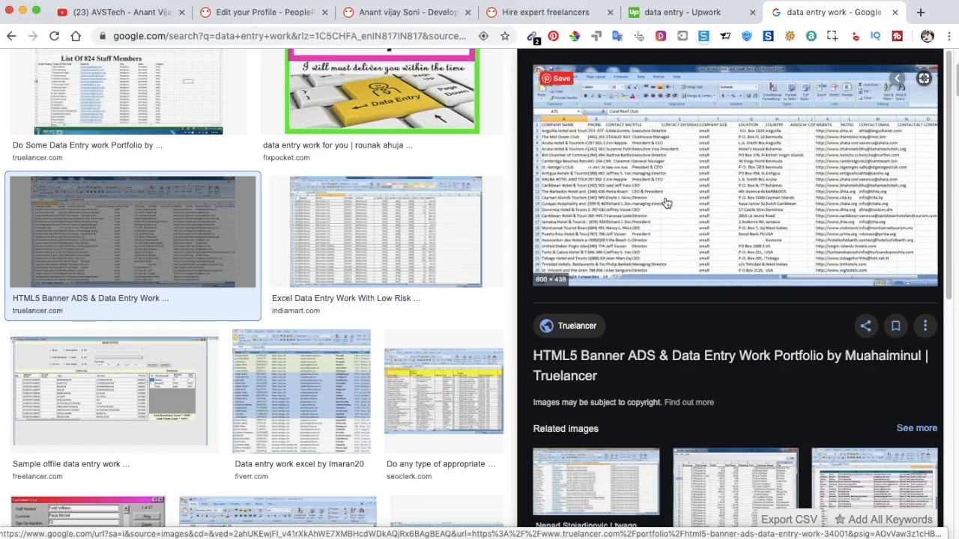
right_click(651, 171)
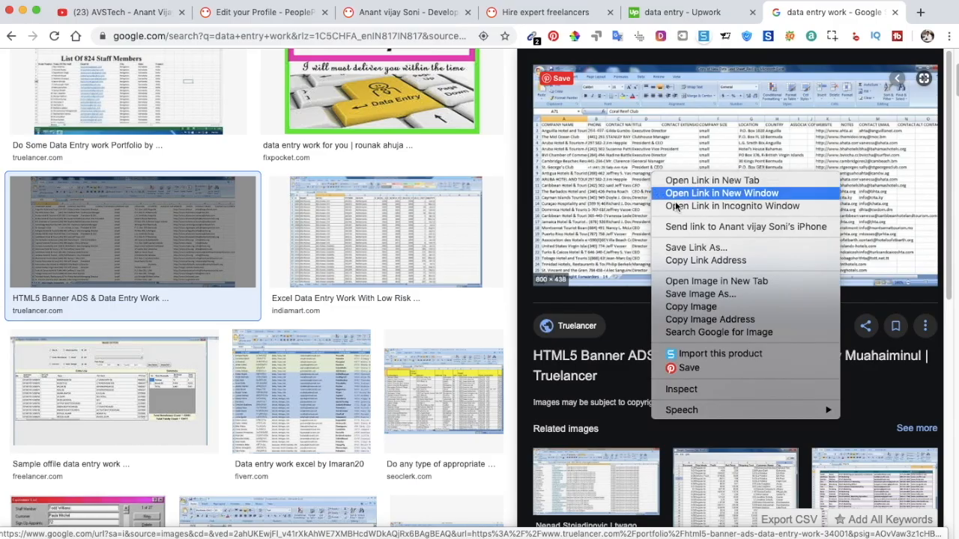
click(711, 293)
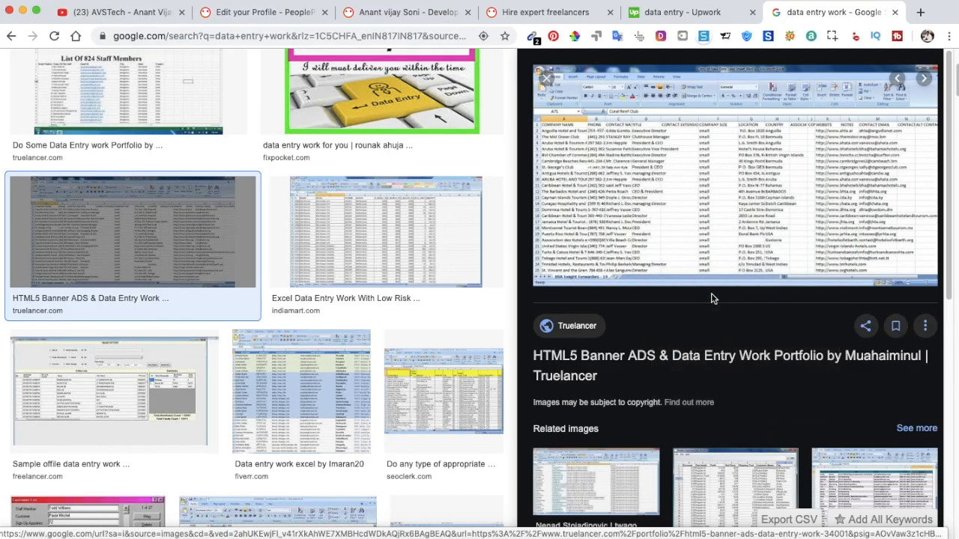
click(264, 13)
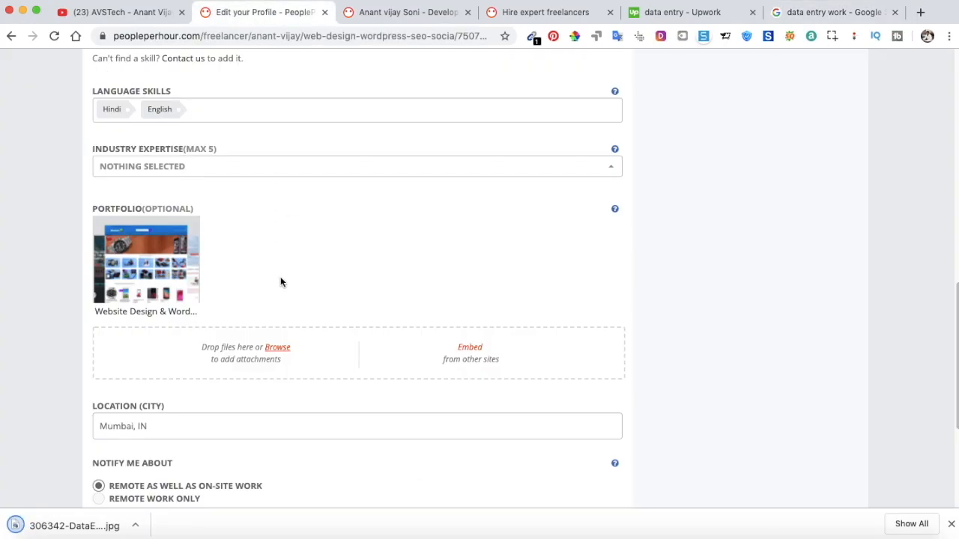
Upload the Desktop spreadsheet image, described 'MS Excel Sheet - Image to Excel Conversion'.
click(275, 349)
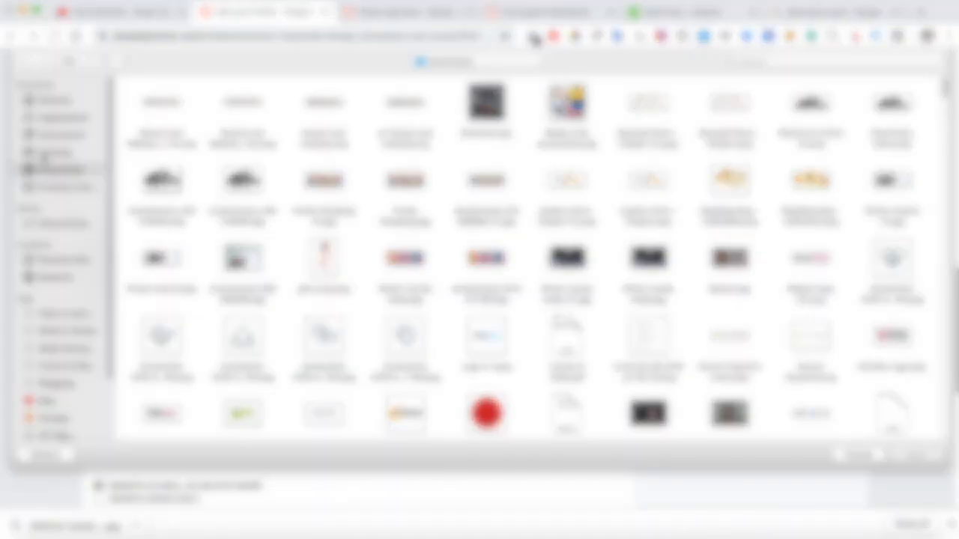
click(45, 156)
click(158, 111)
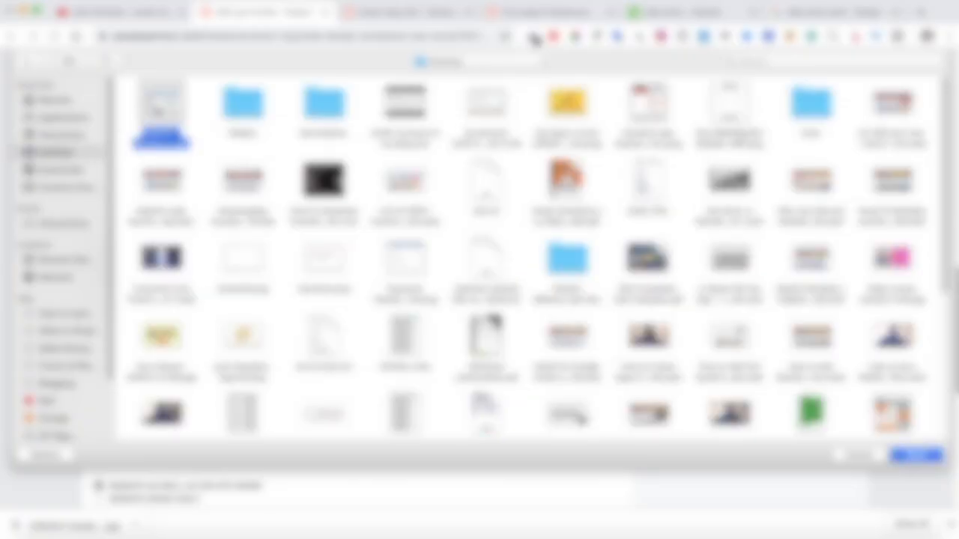
double_click(157, 110)
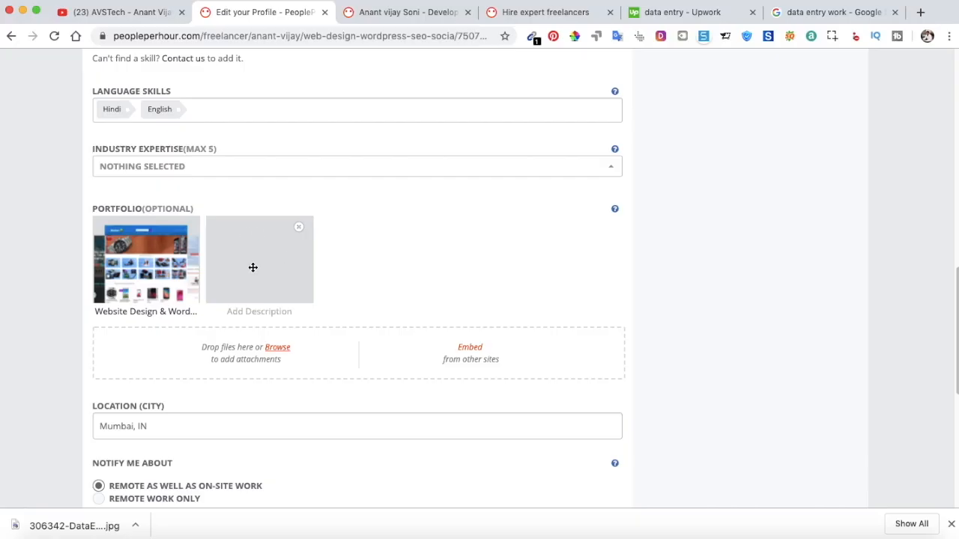
click(250, 312)
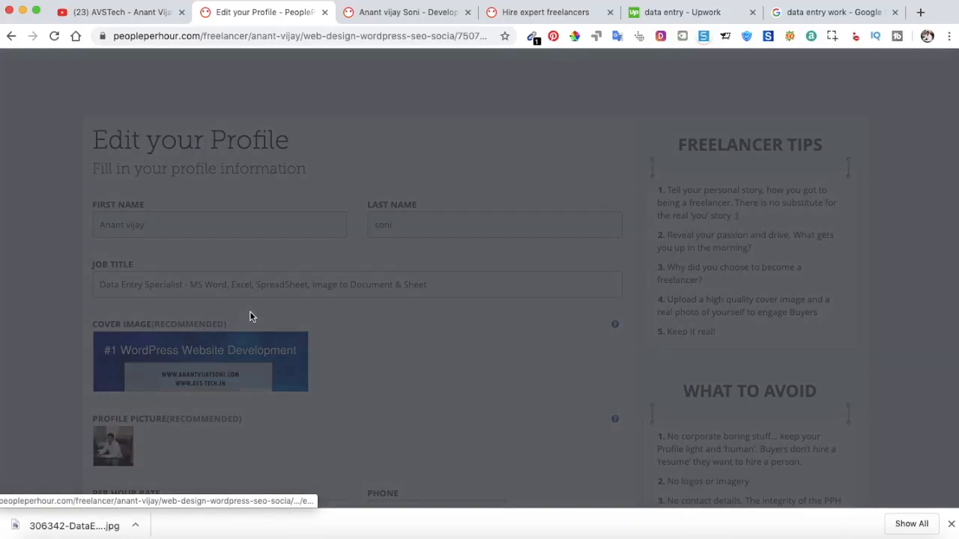
click(305, 290)
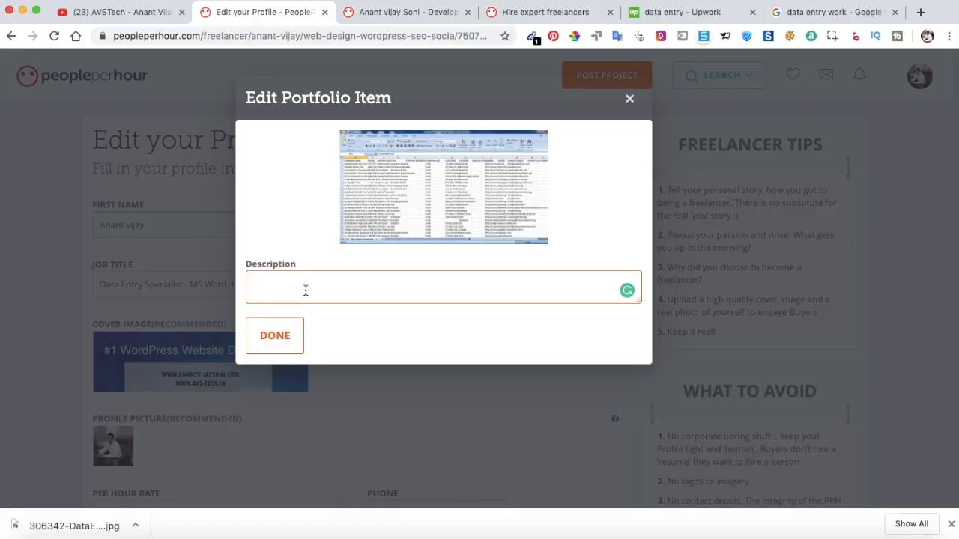
text(MS Excel Sheet - Image to Excel Conversion)
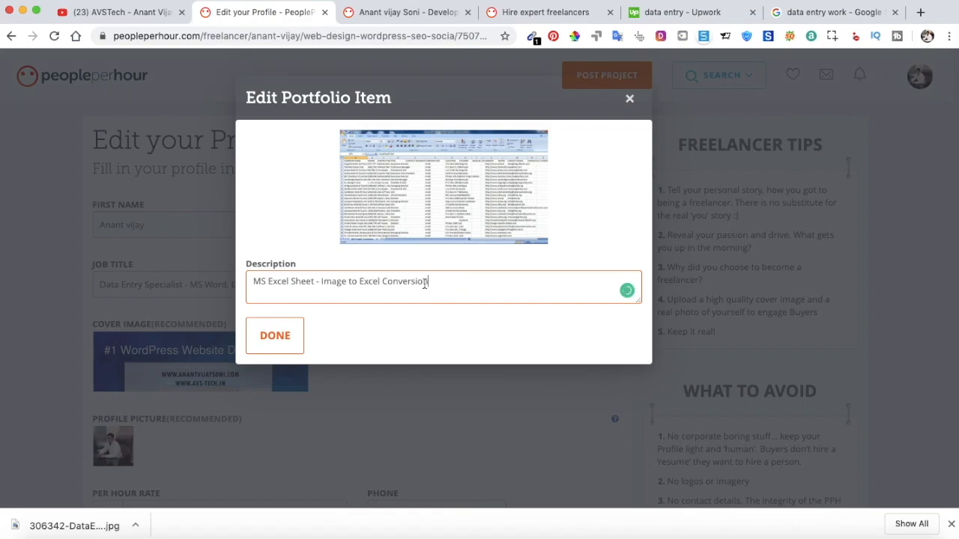
click(276, 337)
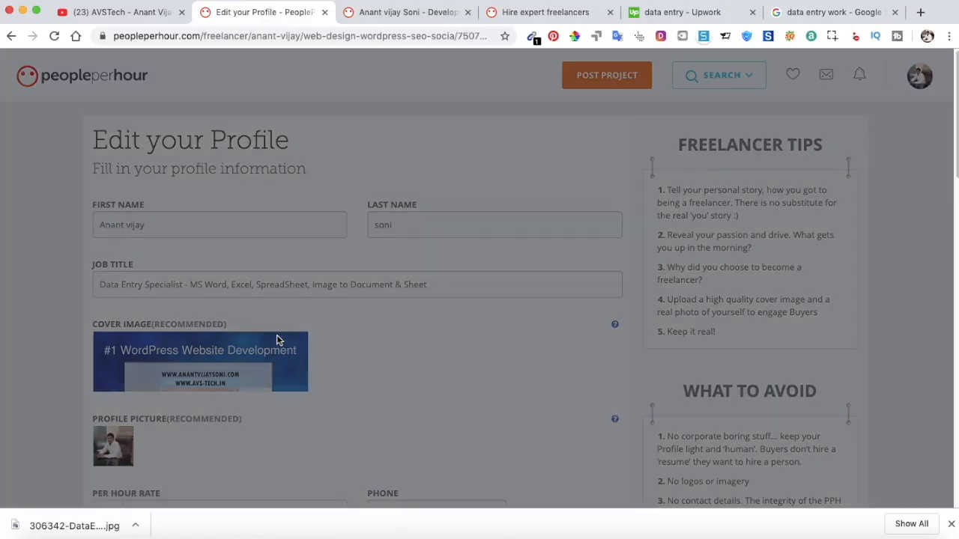
Save the profile, highlight the success message, and switch to the public profile tab.
scroll(254, 331, down, 5)
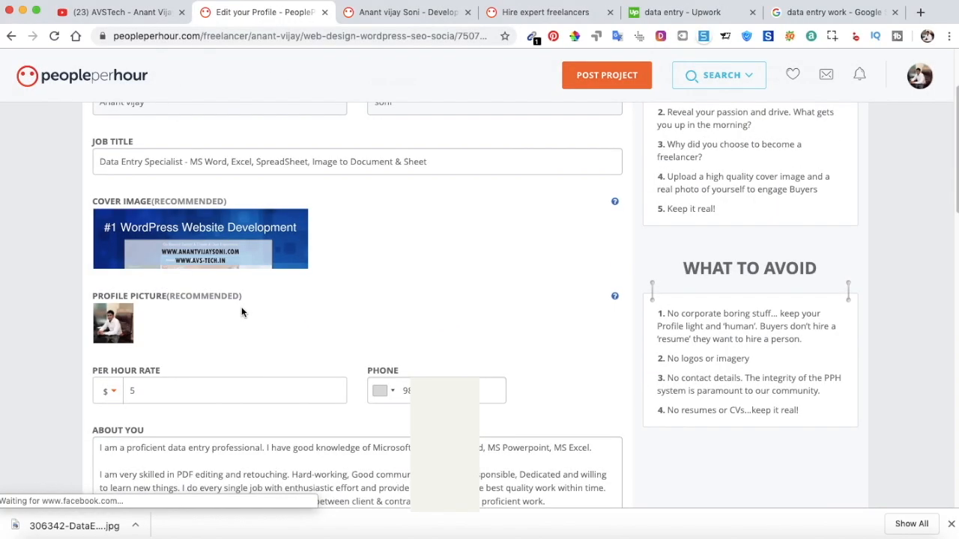
scroll(236, 301, down, 4)
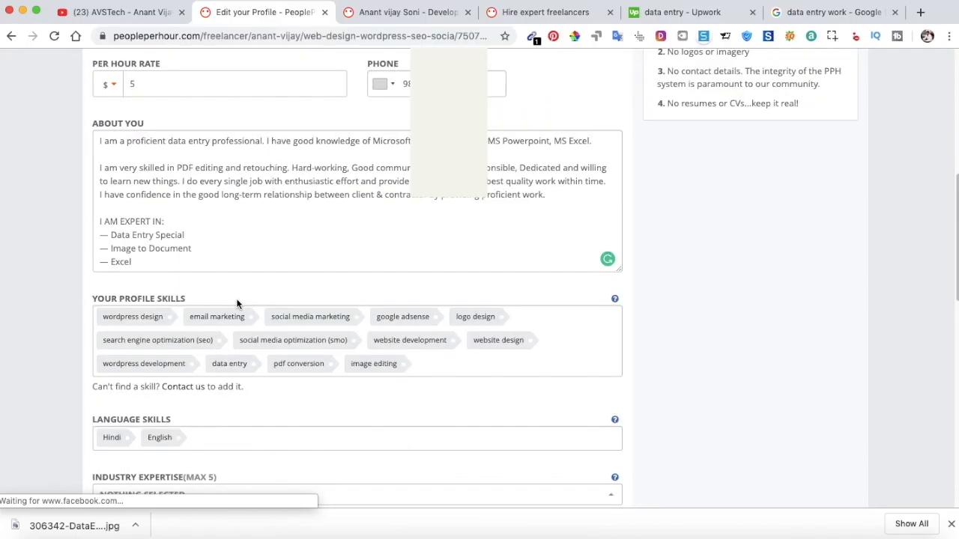
scroll(244, 392, down, 5)
click(141, 364)
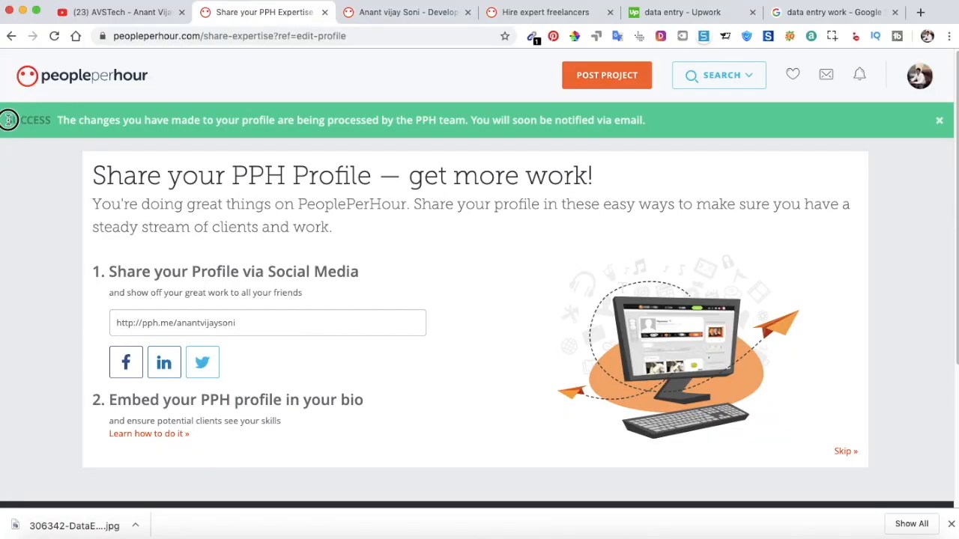
drag(58, 120, 419, 119)
click(466, 119)
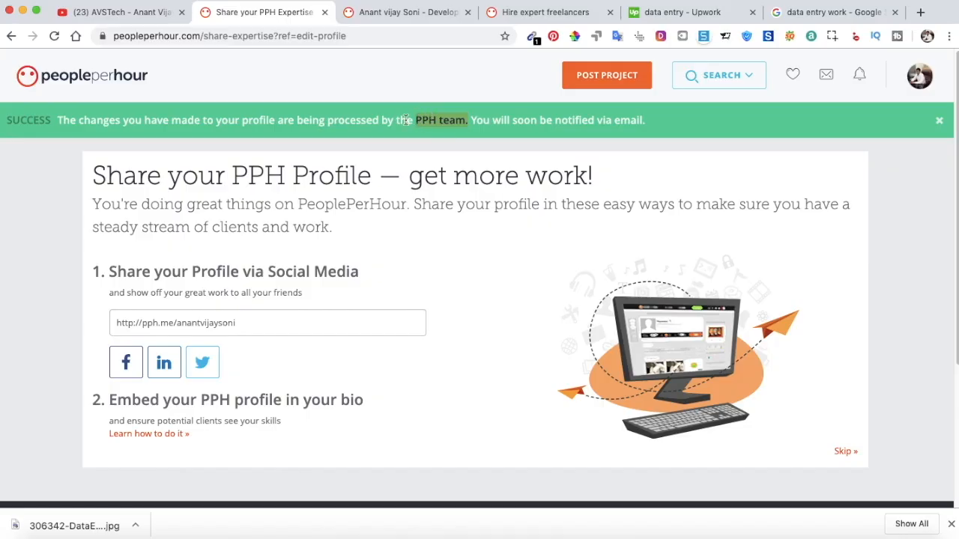
click(243, 119)
drag(243, 119, 298, 120)
click(428, 12)
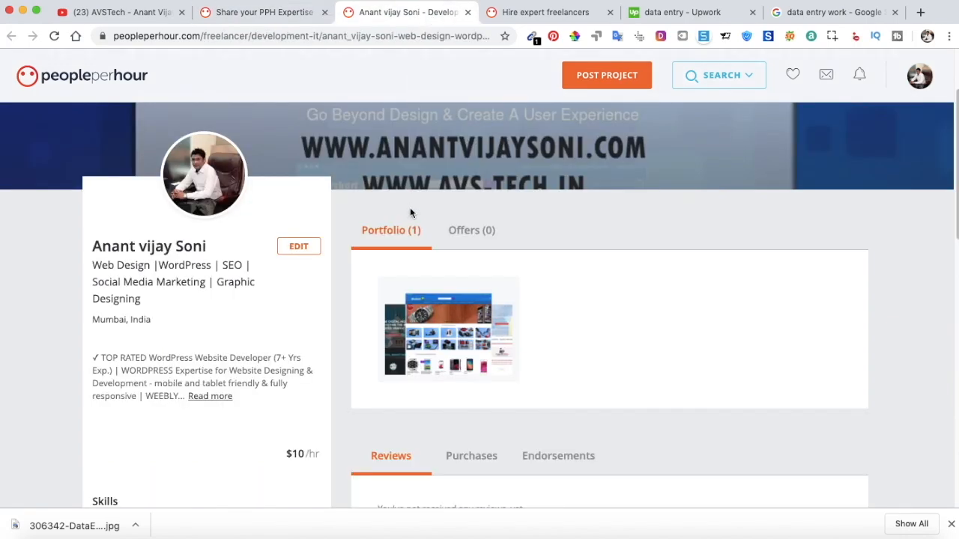
Reload the public profile and view both portfolio items, including Website Design & WordPress, in the lightbox.
click(54, 36)
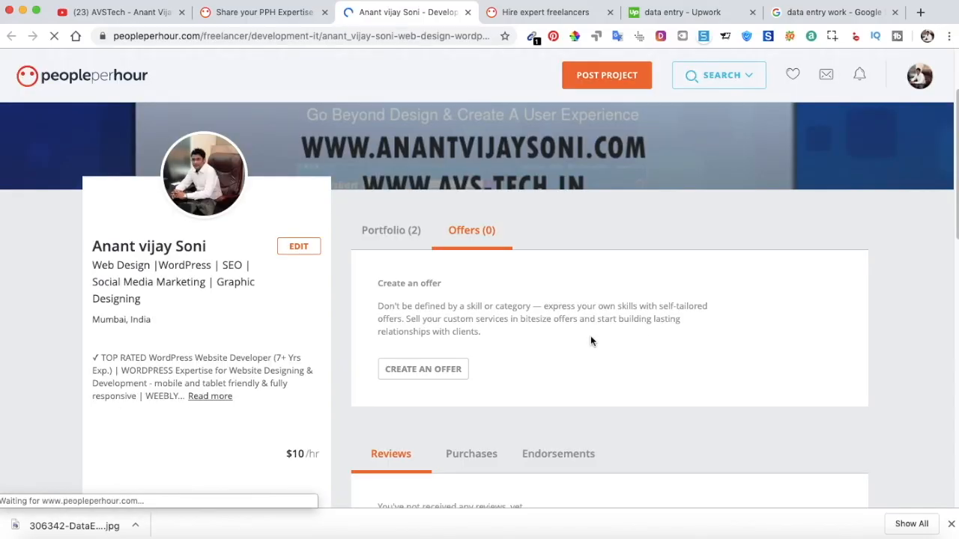
click(381, 233)
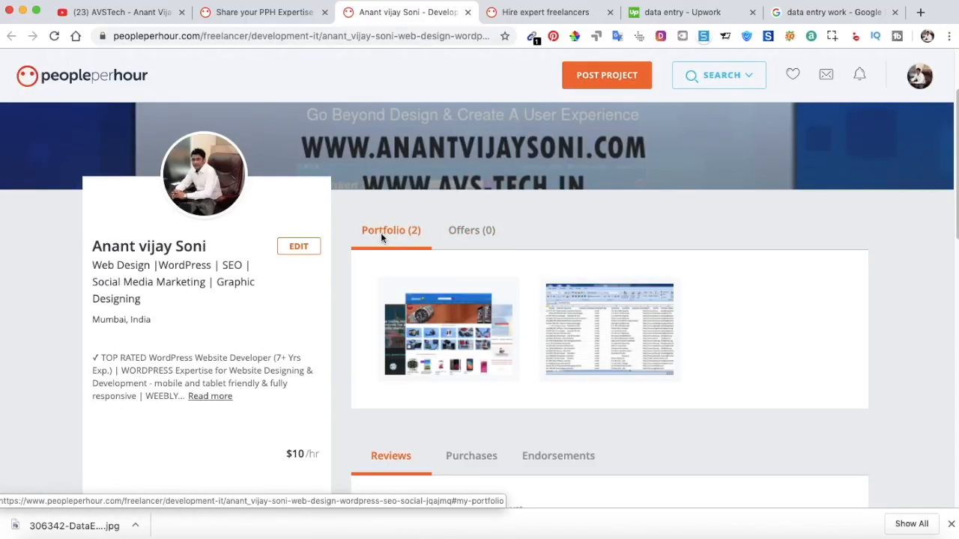
scroll(449, 300, down, 1)
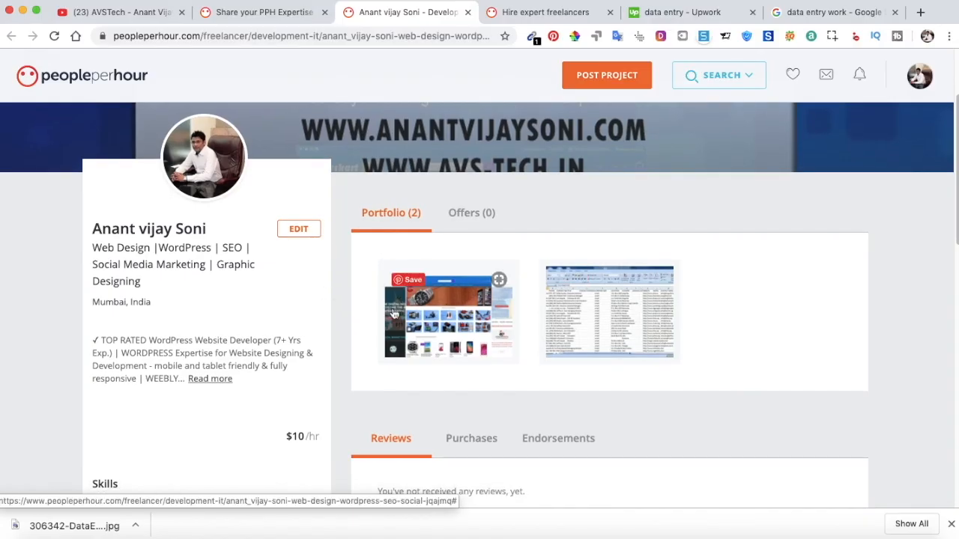
click(634, 320)
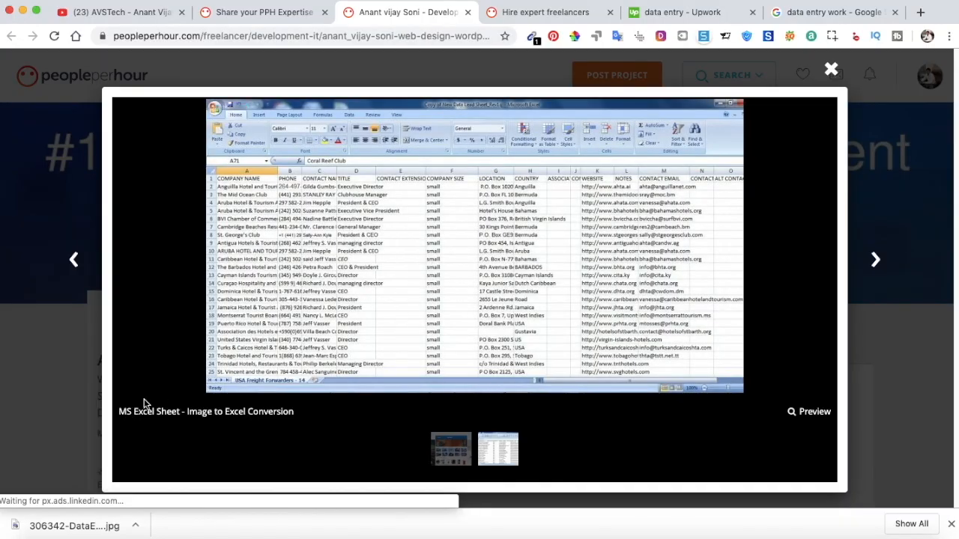
click(450, 455)
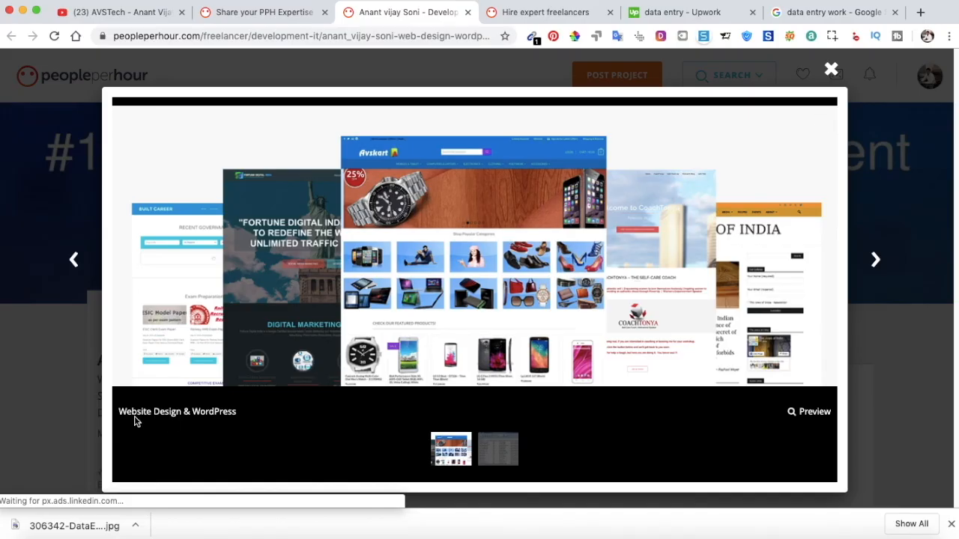
click(832, 72)
scroll(452, 220, down, 2)
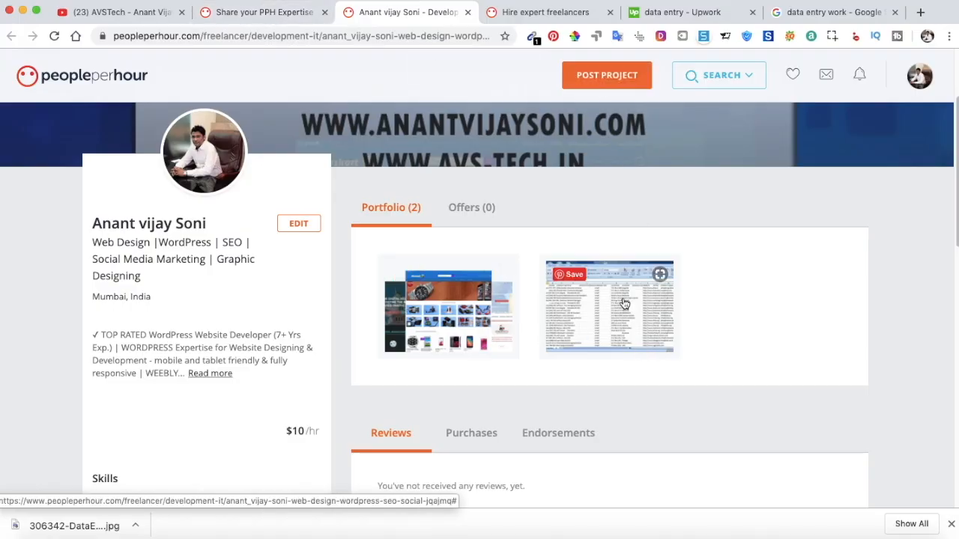
scroll(712, 241, up, 3)
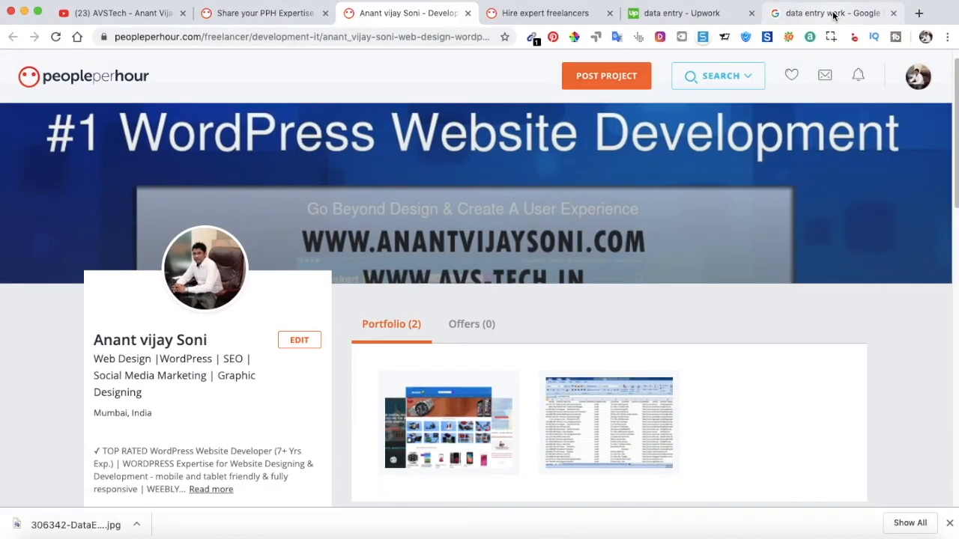
Replace the Google Images query with 'image conversion', then go back to the PeoplePerHour tab.
click(834, 15)
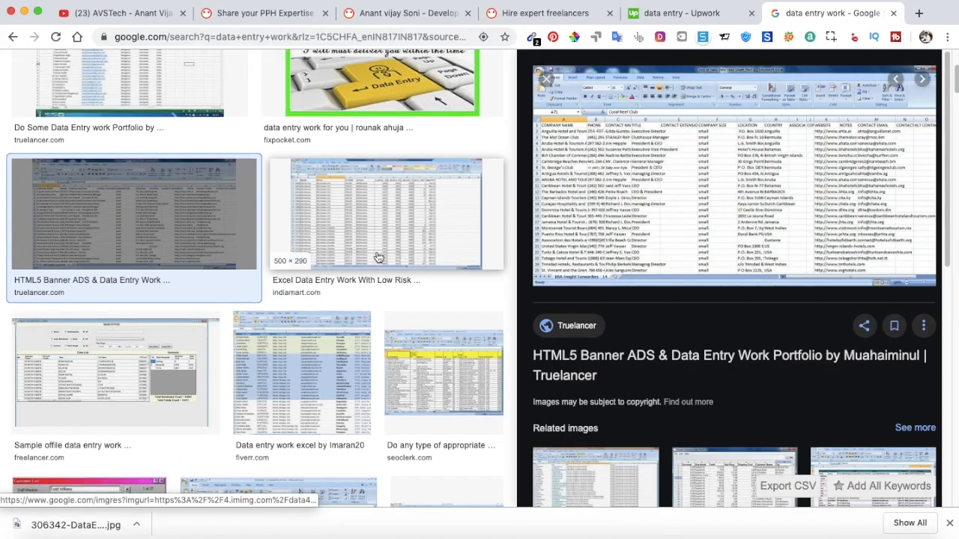
scroll(378, 257, down, 2)
scroll(377, 256, up, 4)
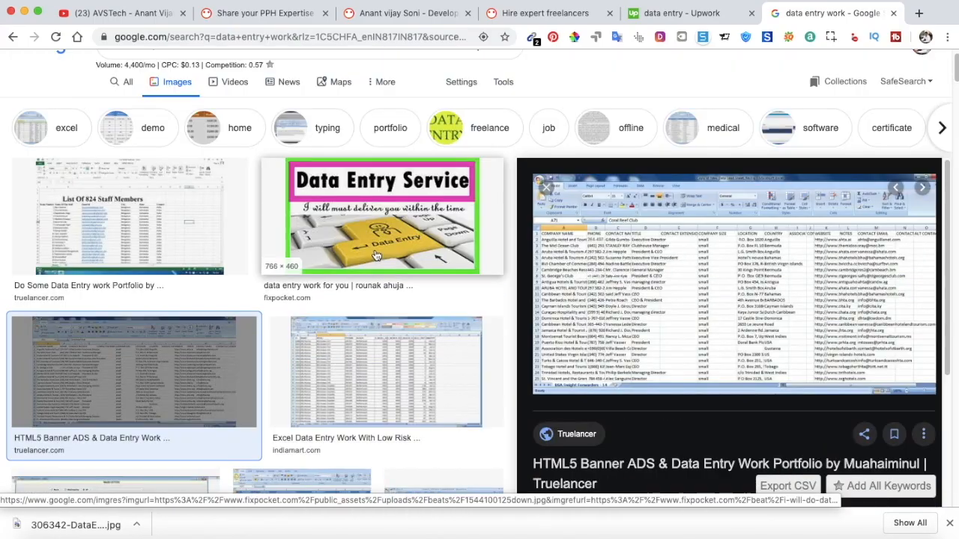
scroll(215, 128, up, 1)
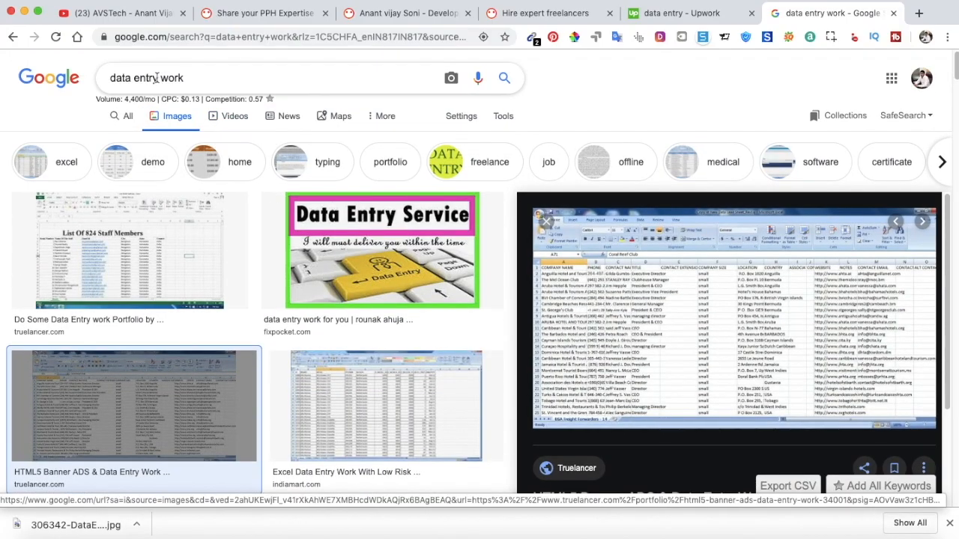
drag(193, 78, 104, 83)
text(image )
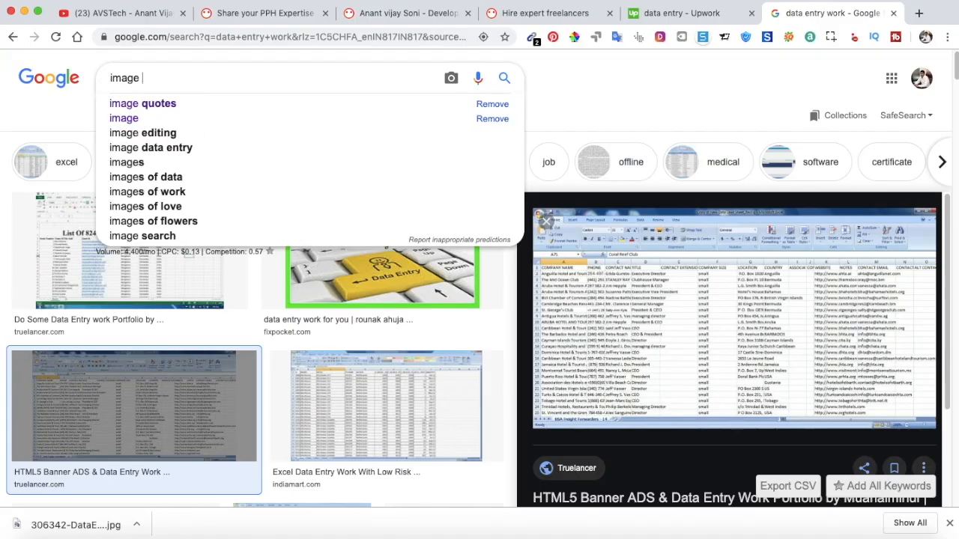
text(conversio)
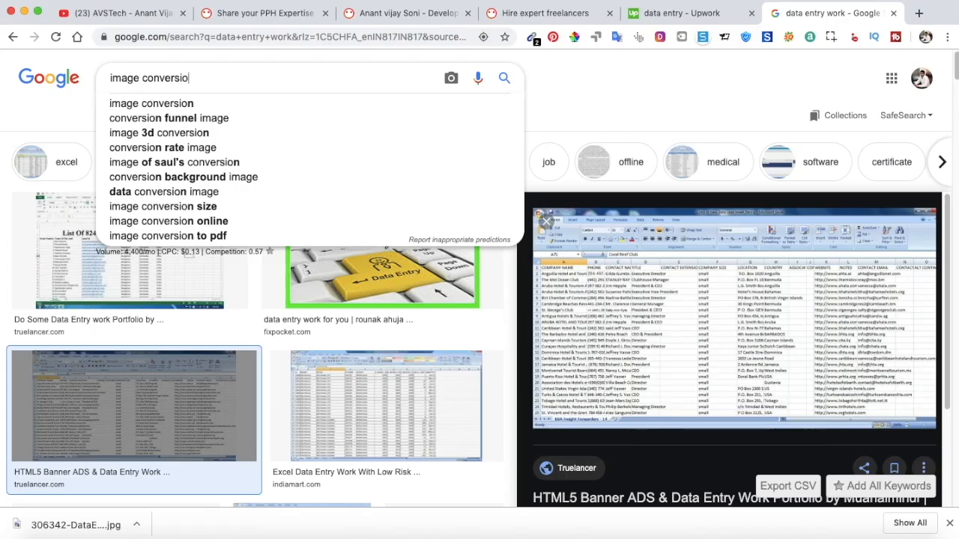
text(n)
key(Return)
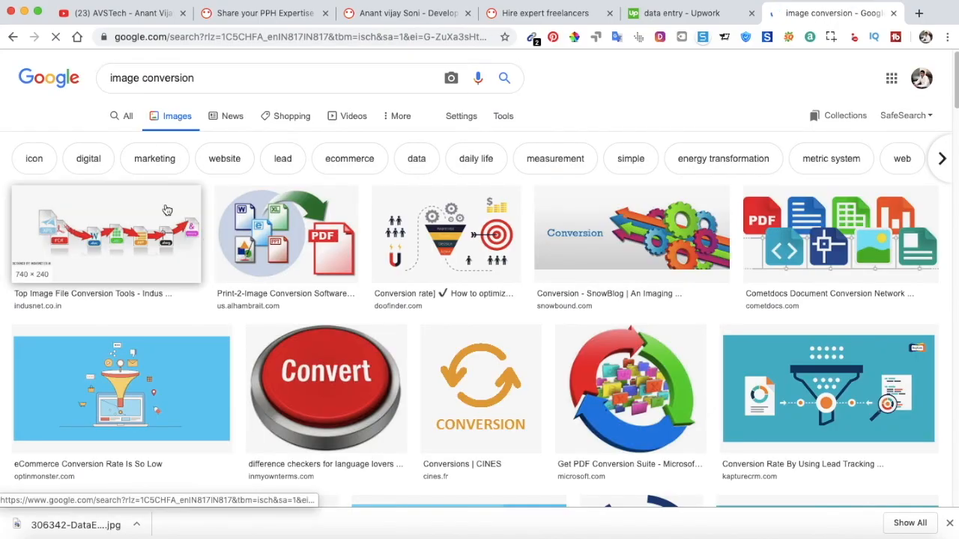
scroll(291, 225, down, 1)
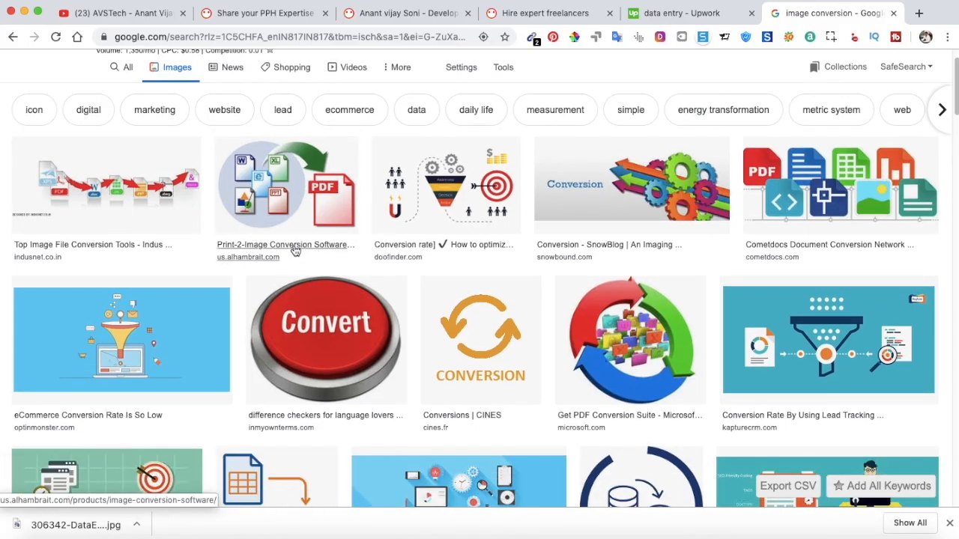
scroll(296, 254, down, 2)
click(289, 13)
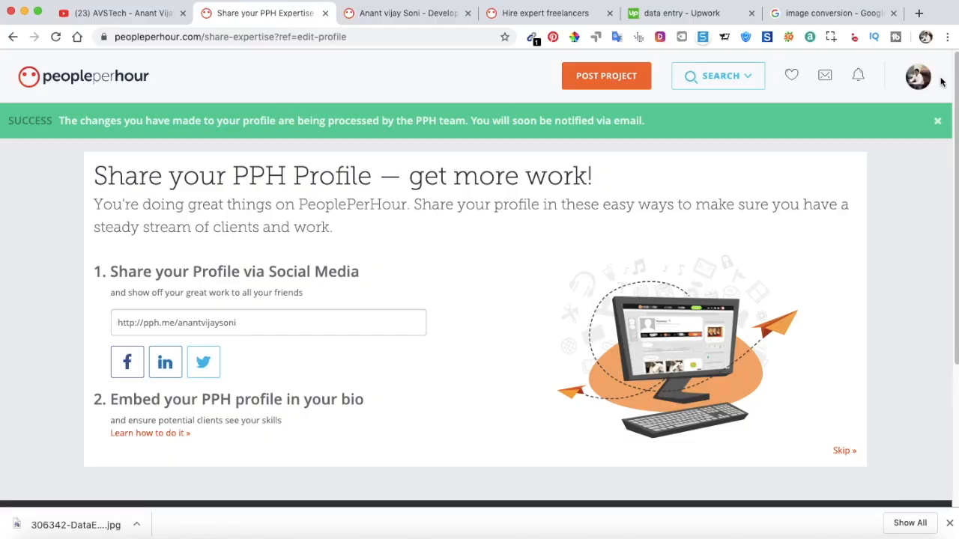
Close the SUCCESS banner and go to Buyer Activity from the account menu.
click(937, 121)
mouse_move(921, 88)
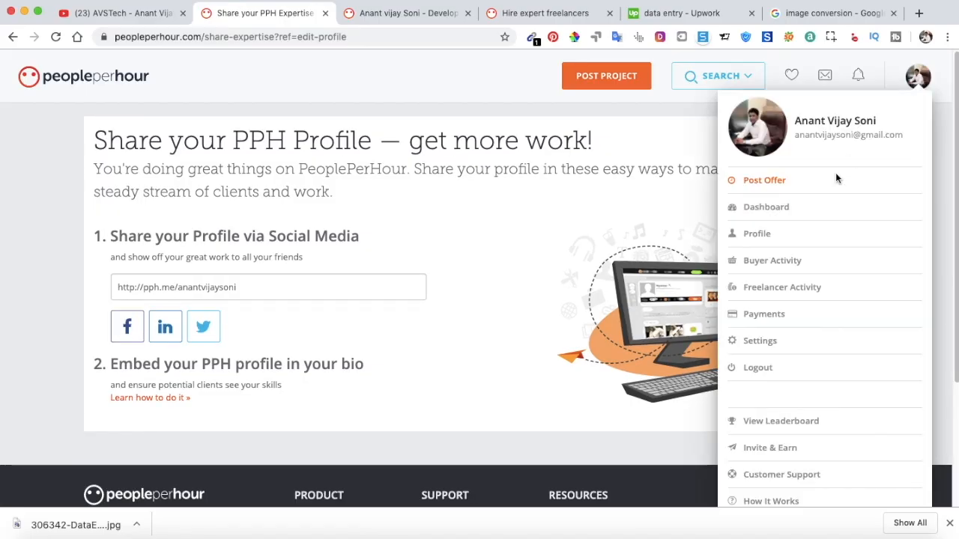
click(783, 266)
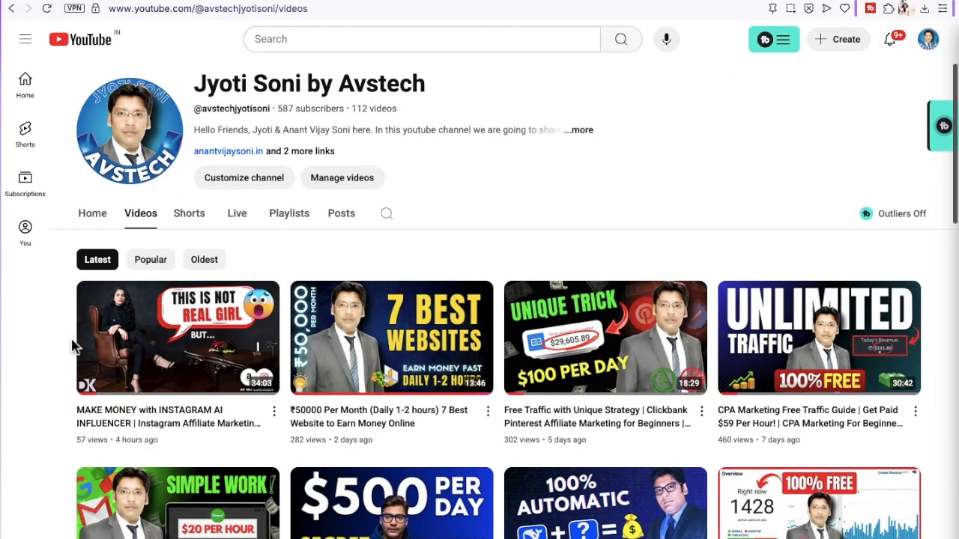
scroll(72, 346, down, 1)
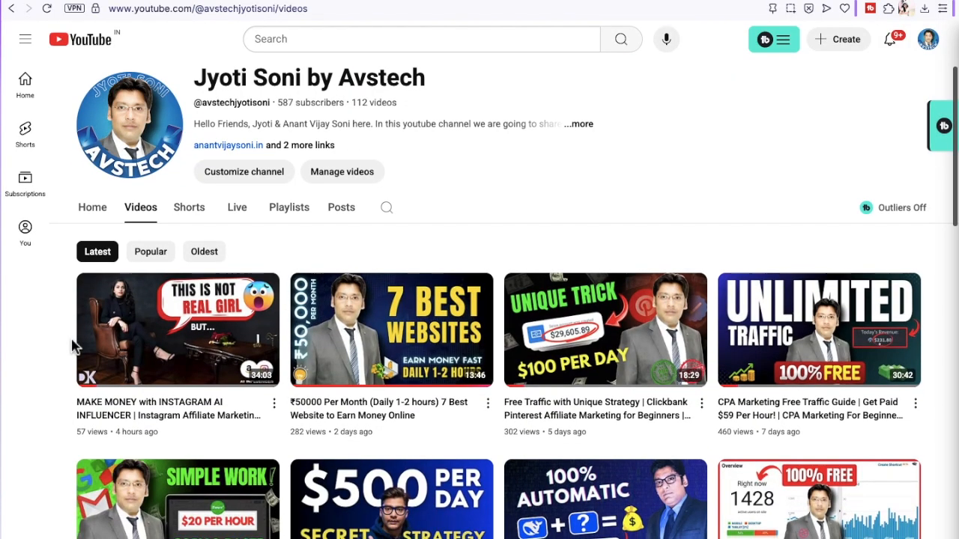